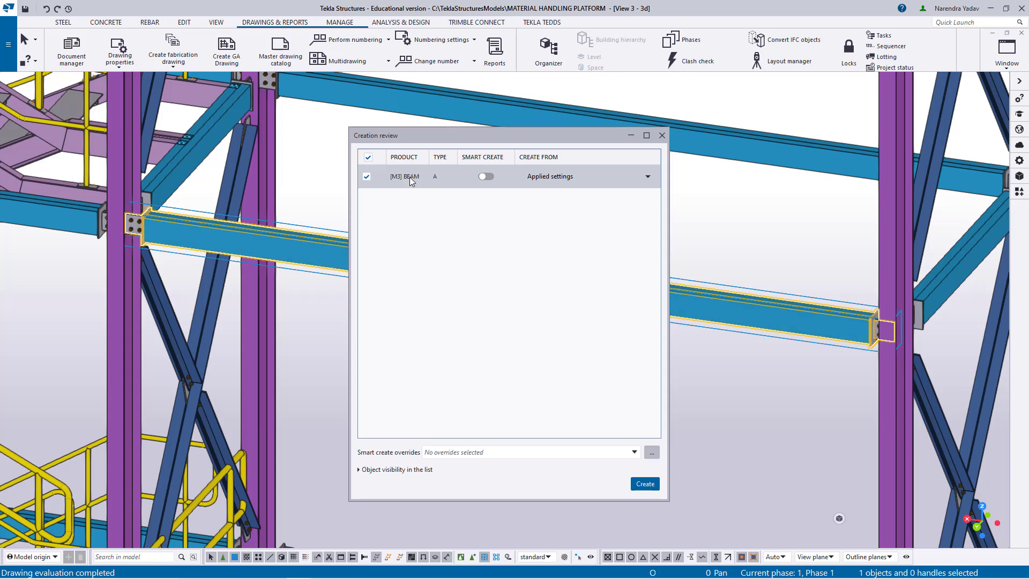
Step: Create the assembly drawing for beam M3 from the applied settings and open the new drawing
left_click(645, 484)
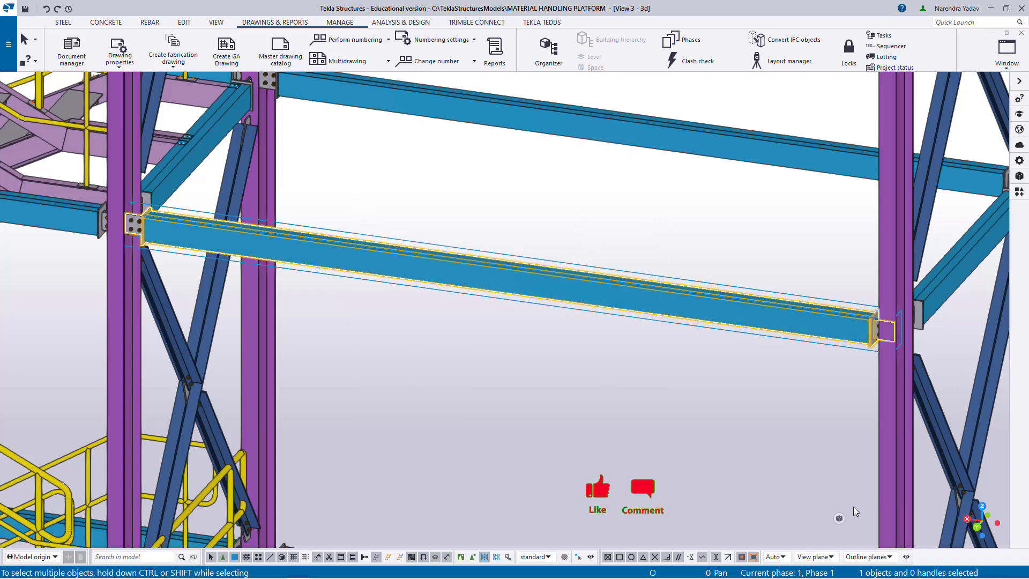
left_click(74, 59)
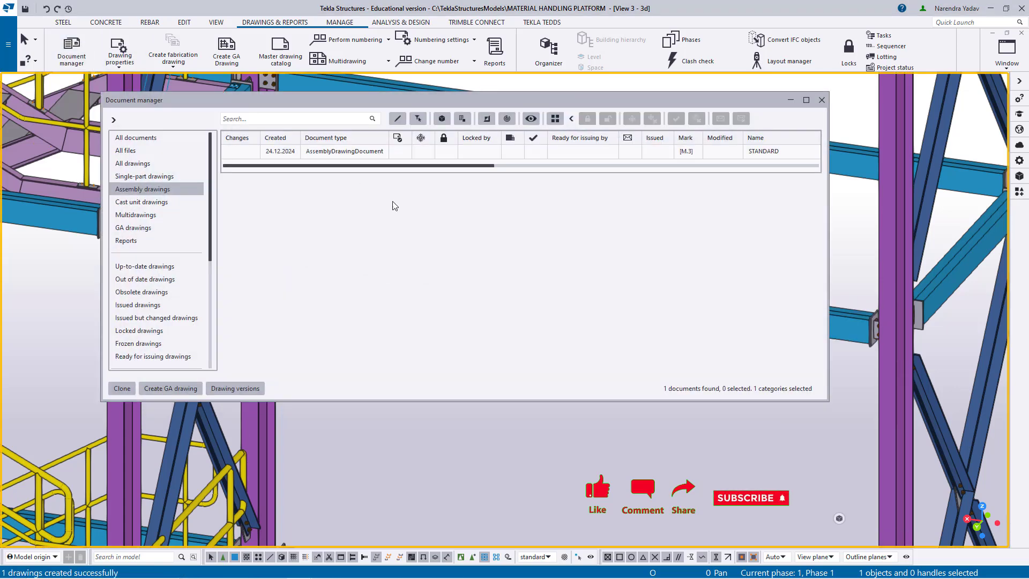
left_click(405, 154)
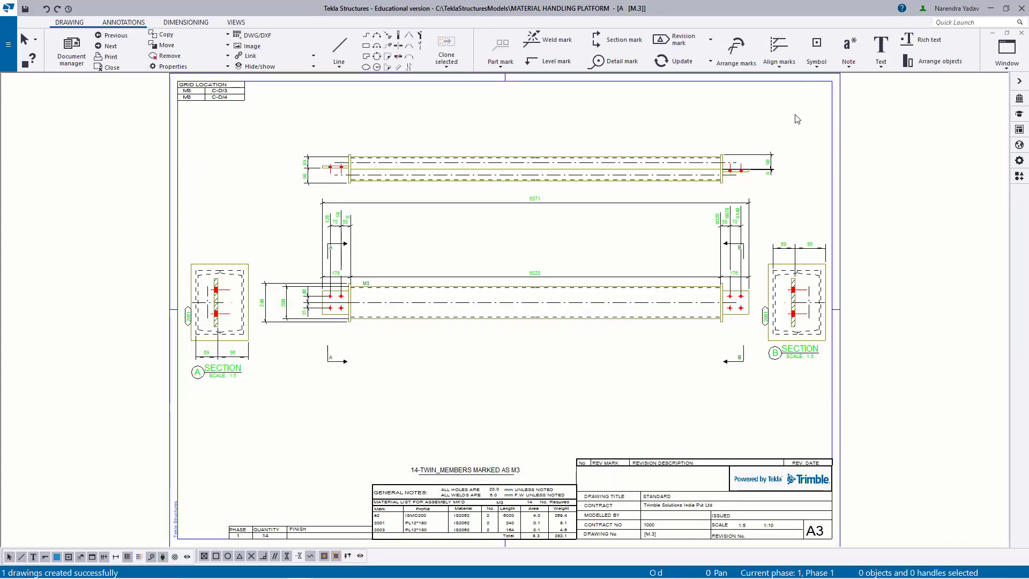
Step: Delete the section B and section A views from the drawing
middle_click_drag(798, 341, 797, 312)
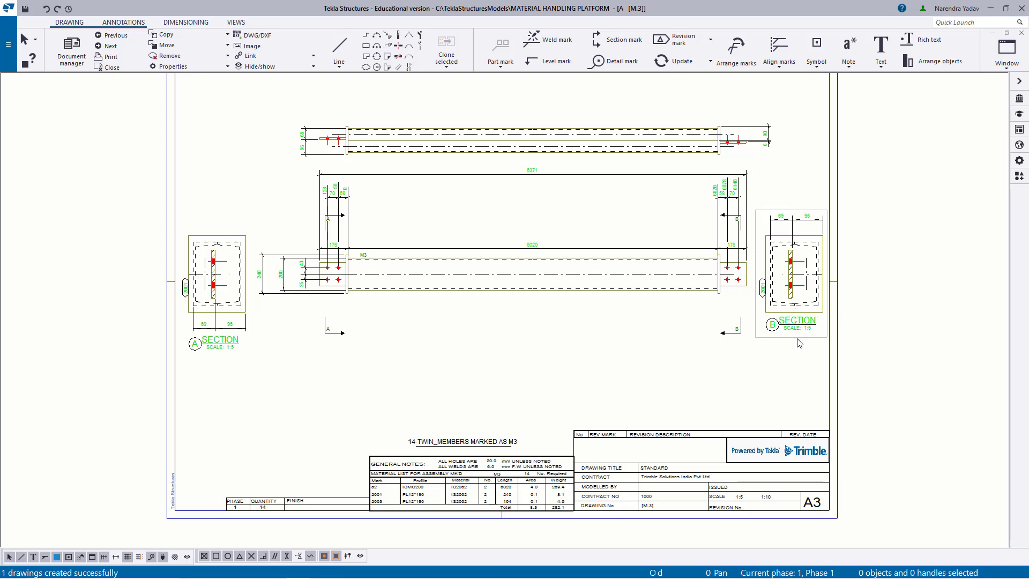
left_click(799, 342)
key("Delete")
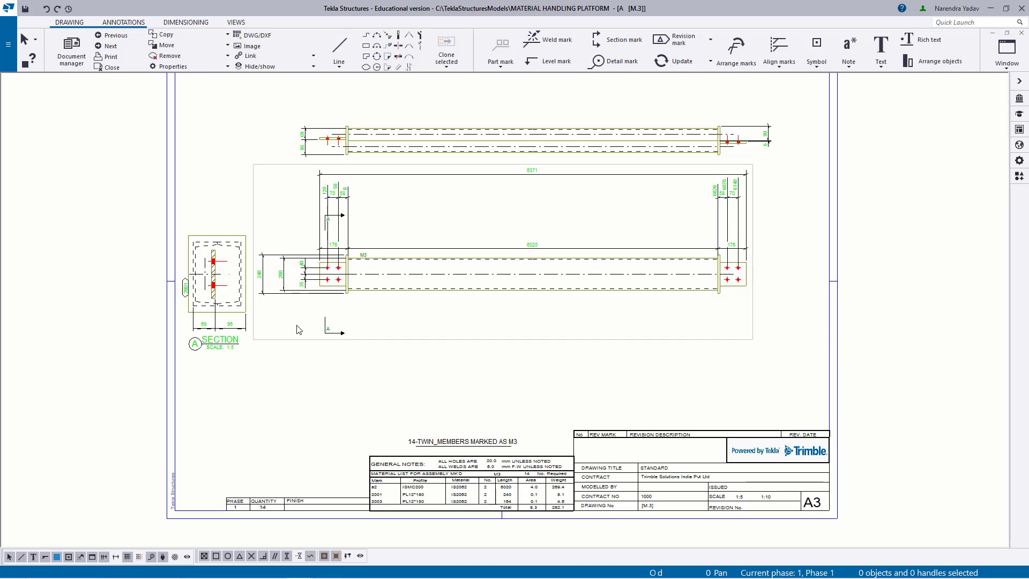
left_click(251, 357)
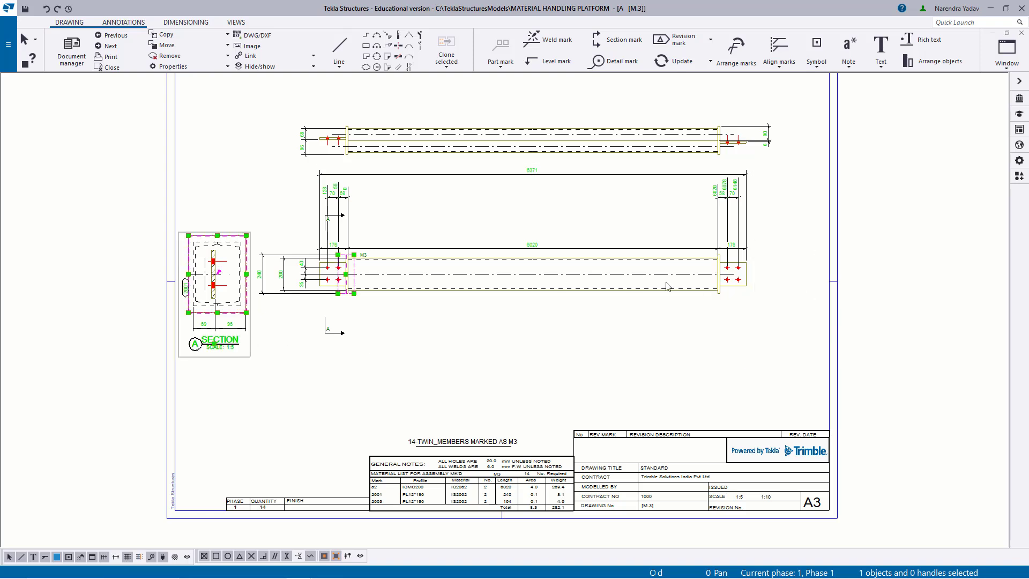
key("Delete")
Step: Delete all horizontal dimensions above the beam's front view
left_click_drag(415, 226, 311, 201)
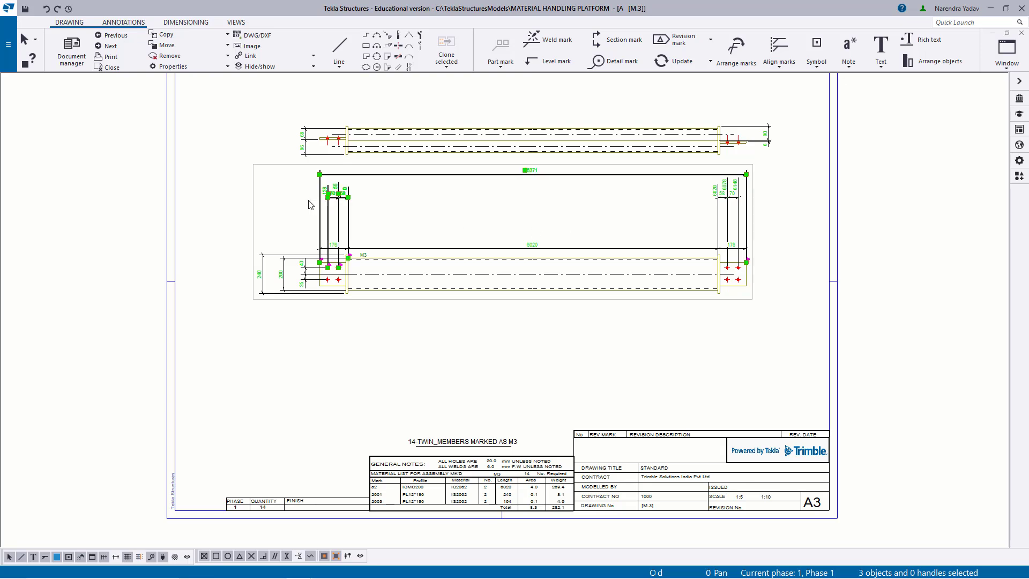
key("Delete")
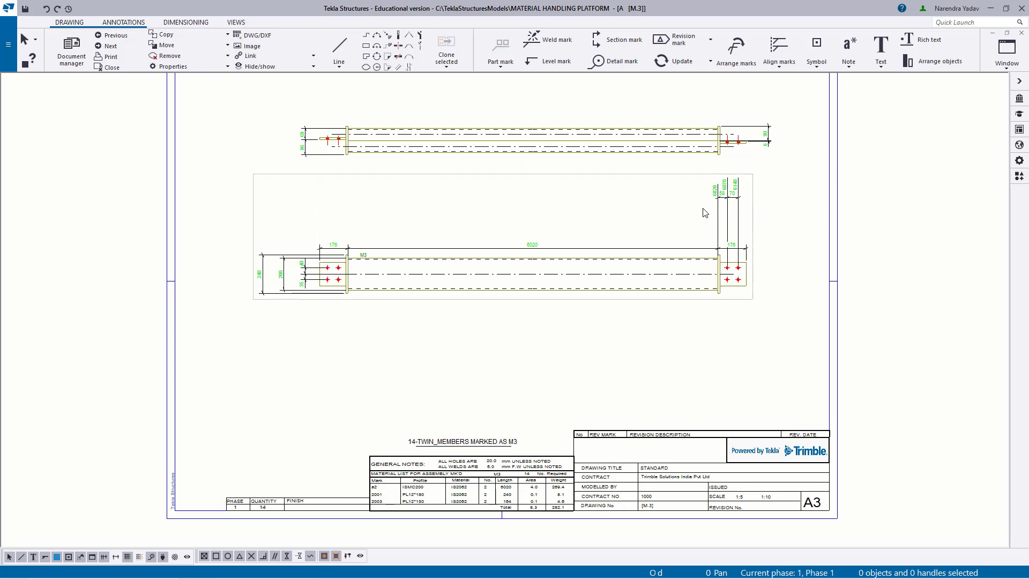
key("Delete")
scroll(722, 259, "up", 3)
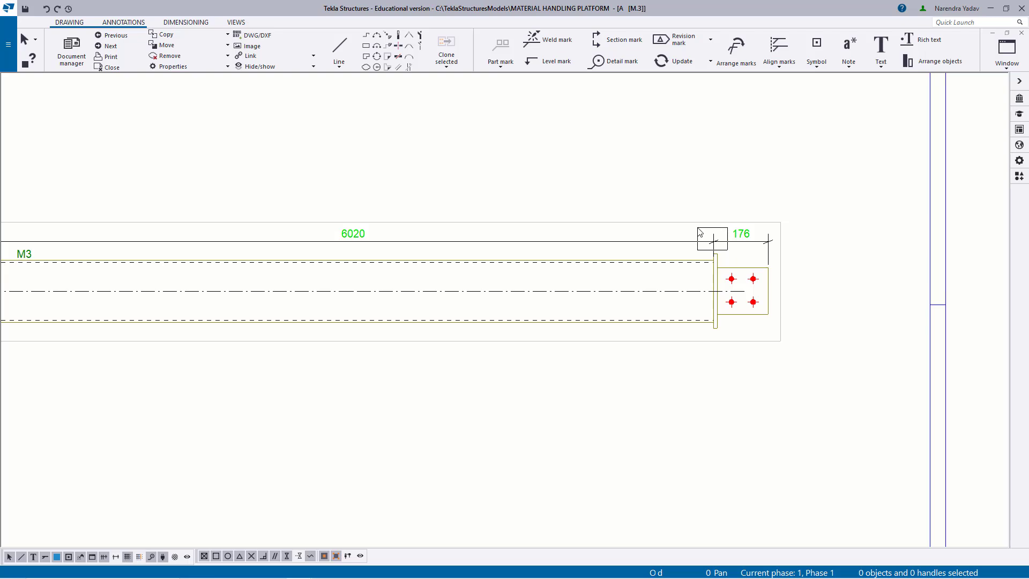
left_click_drag(699, 229, 698, 230)
key("Delete")
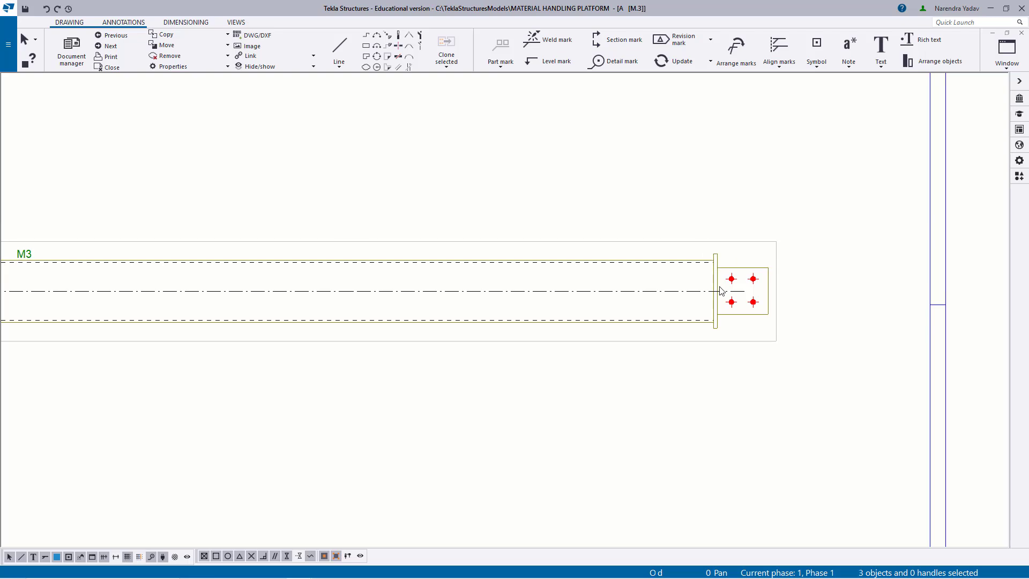
Step: Delete the vertical dimensions and the M3 part mark at the left end of the front view
scroll(720, 290, "down", 5)
scroll(373, 187, "up", 5)
left_click_drag(373, 187, 725, 421)
key("Delete")
Step: Delete the vertical dimensions at both ends of the beam's top view
scroll(547, 359, "down", 3)
scroll(717, 245, "up", 4)
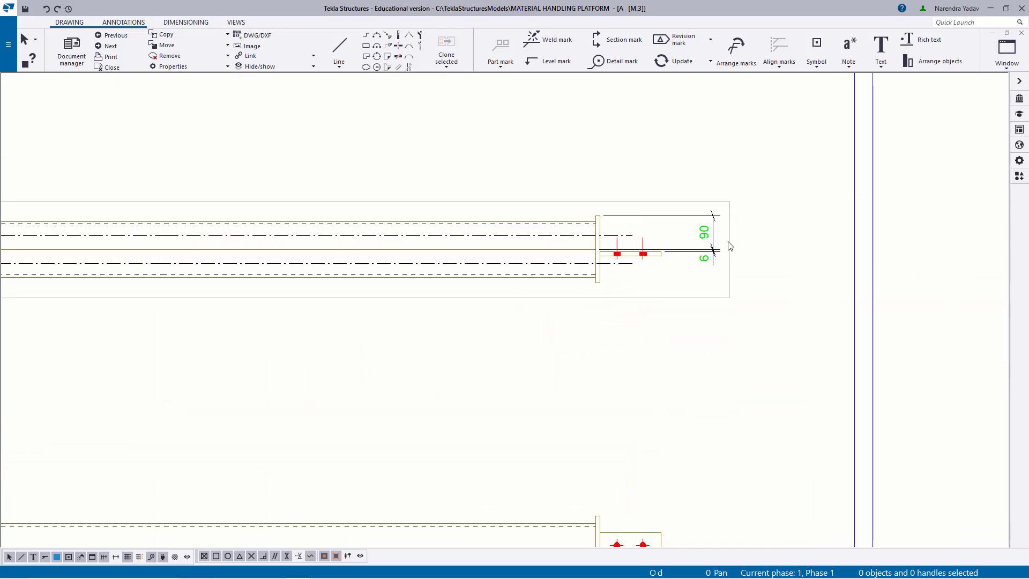
left_click(688, 217)
key("Delete")
scroll(724, 336, "down", 6)
scroll(422, 249, "up", 5)
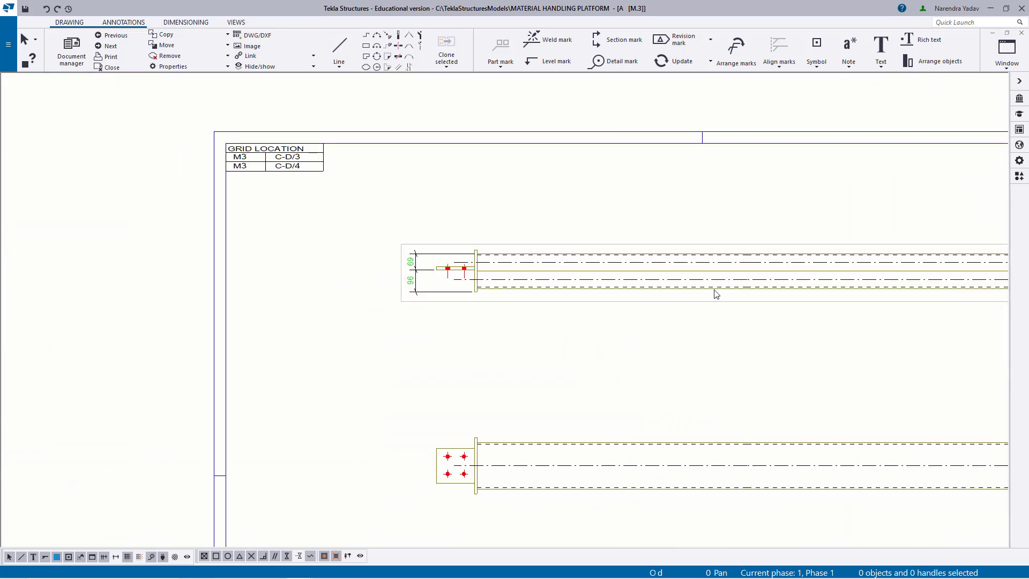
left_click_drag(340, 203, 612, 368)
key("Delete")
scroll(384, 264, "down", 5)
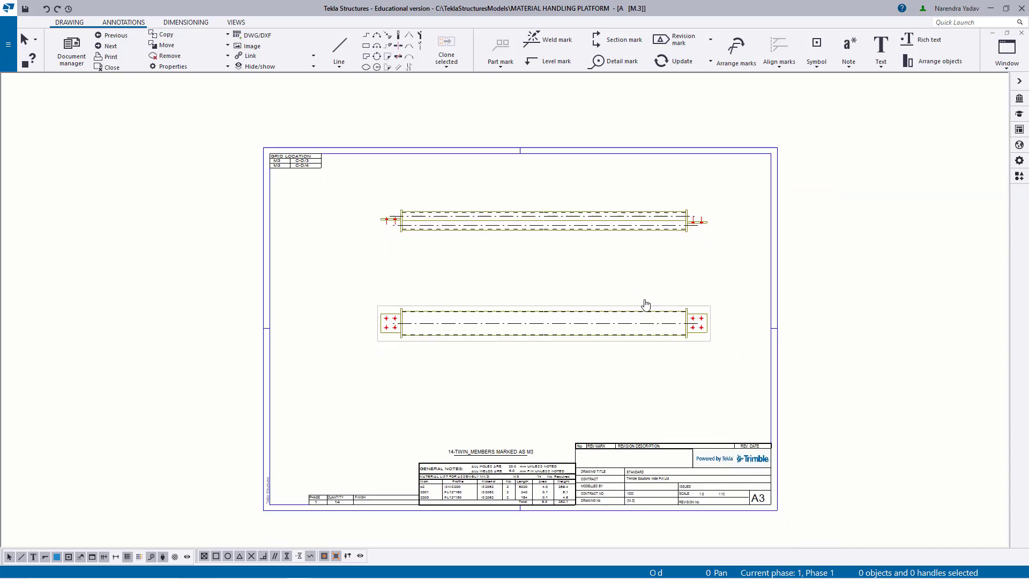
Step: Move the front view up, closer to the top view
scroll(645, 304, "up", 2)
scroll(739, 385, "down", 1)
middle_click_drag(737, 381, 735, 335)
left_click(709, 282)
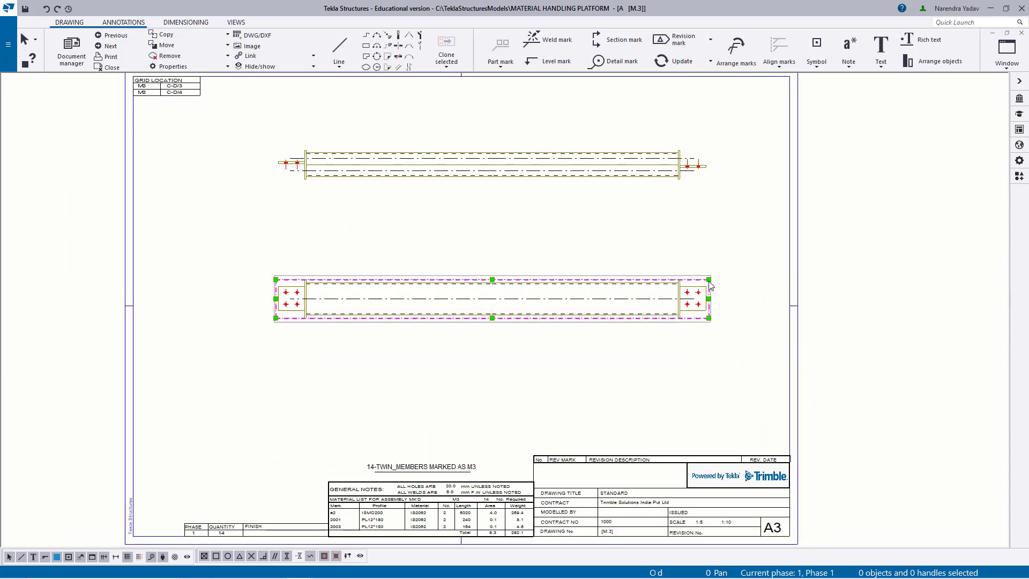
mouse_move(711, 281)
left_mouse_down()
mouse_move(689, 253)
mouse_move(698, 195)
mouse_move(697, 245)
left_mouse_up()
left_click(687, 311)
middle_click_drag(517, 272, 519, 380)
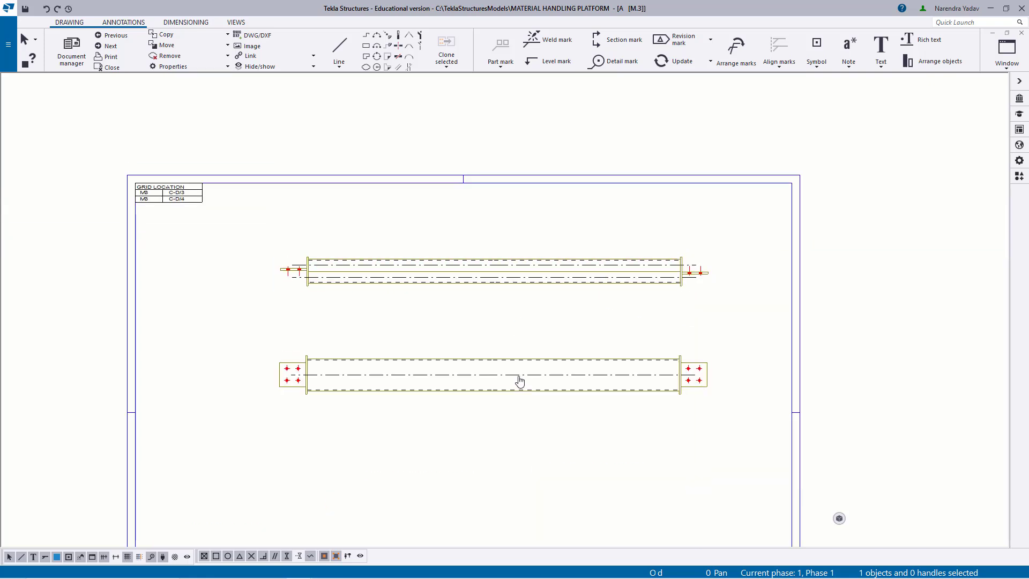
Step: Set both views to scale 1/6 with cut parts enabled, minimum cut part length 750 and 0.10 space between cut parts
double_click(689, 263)
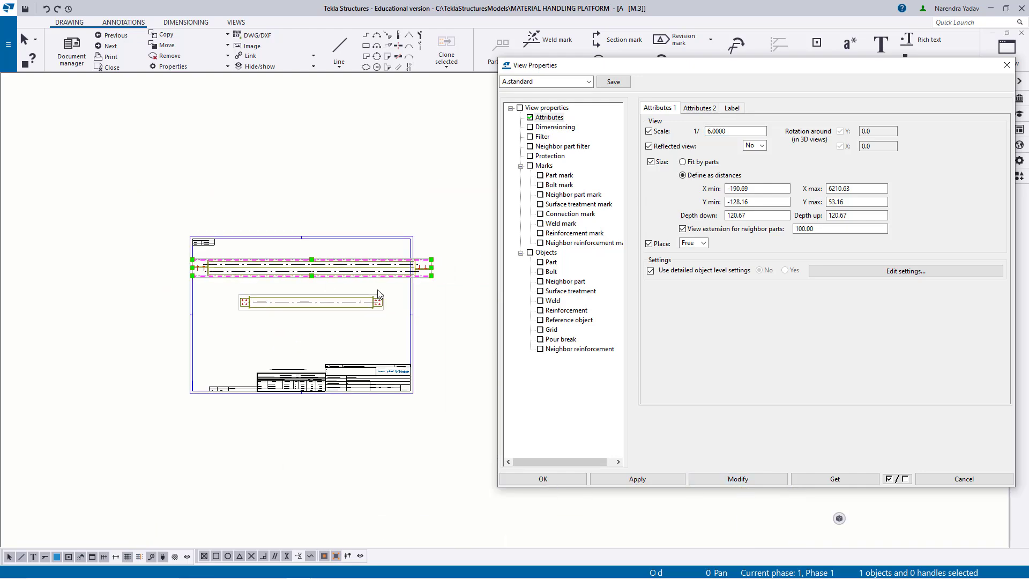
left_click(698, 110)
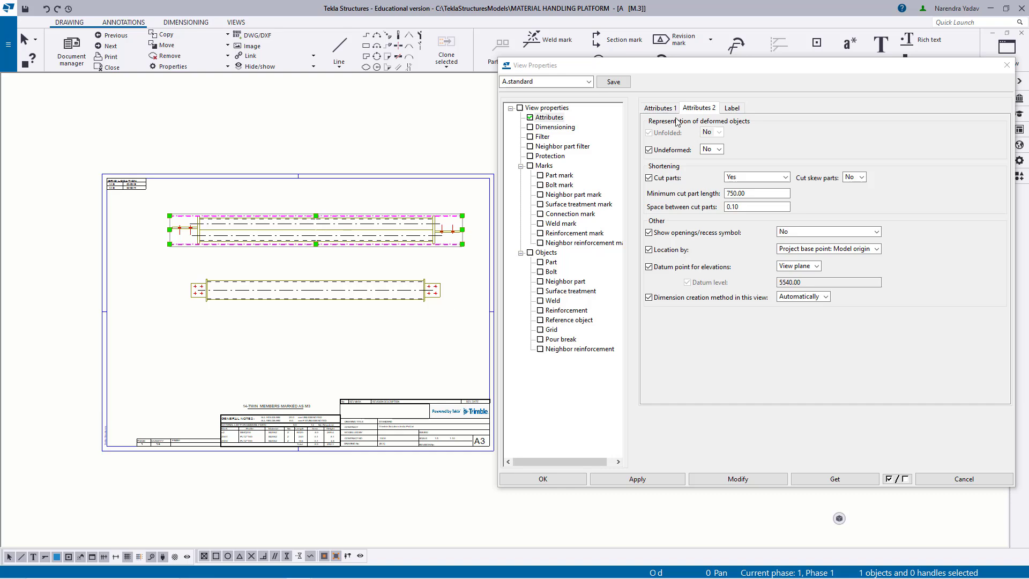
left_click(426, 308)
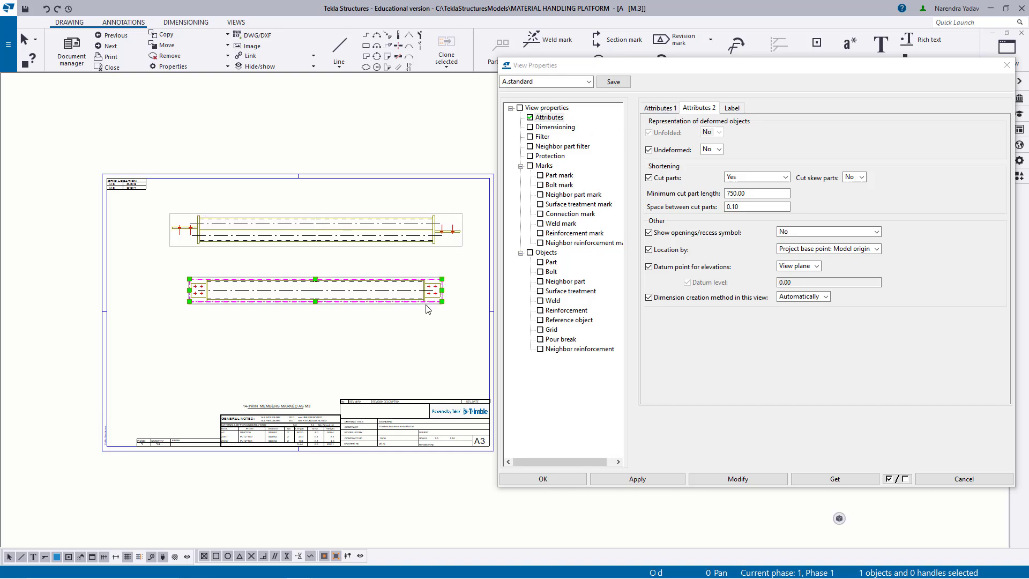
left_click(743, 483)
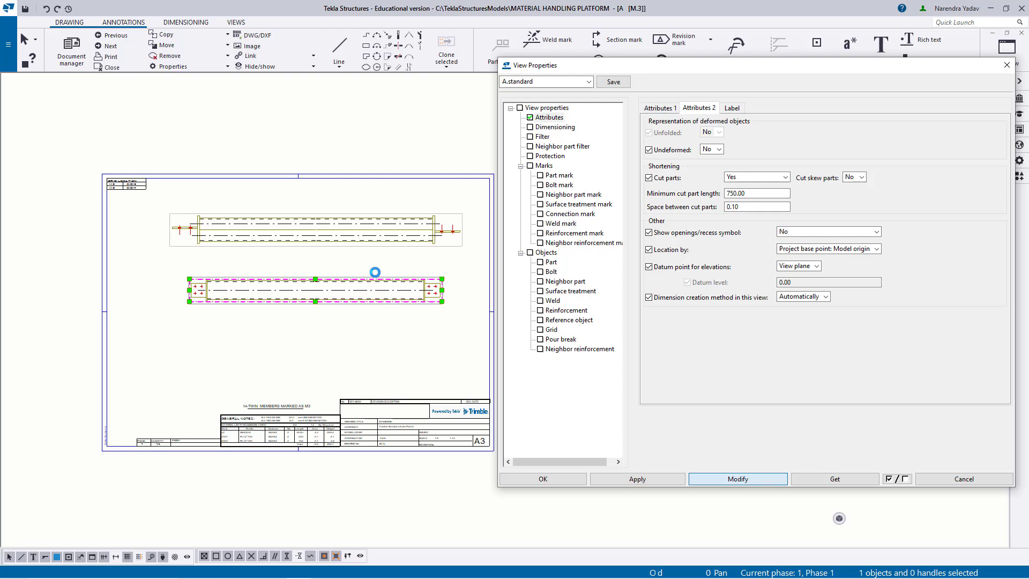
left_click(951, 478)
Step: Enlarge the front view's boundary upward and outward so it encloses the whole end plate and bolted plate
scroll(459, 292, "up", 5)
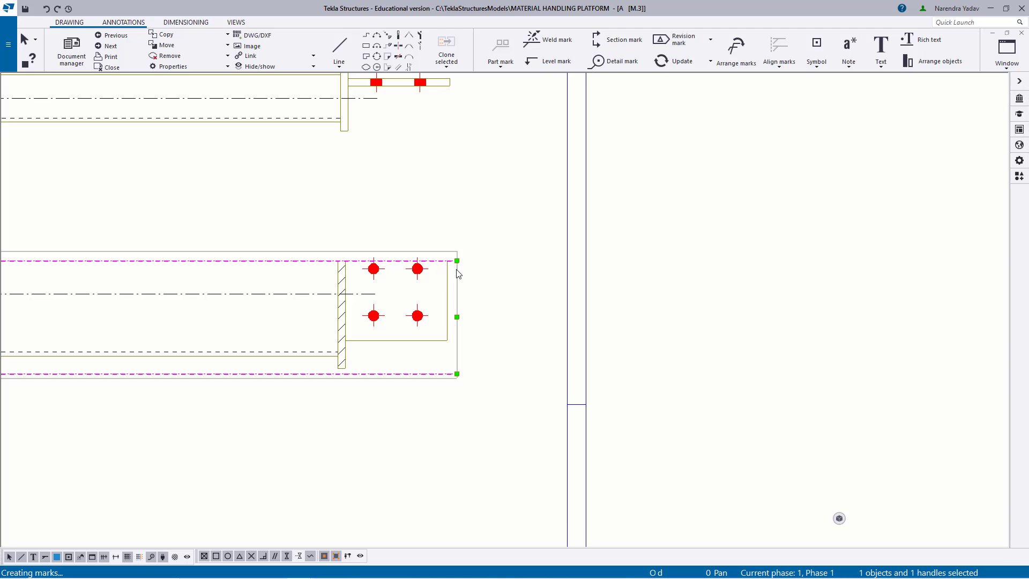
left_click_drag(457, 261, 481, 215)
left_click(528, 330)
scroll(608, 372, "down", 4)
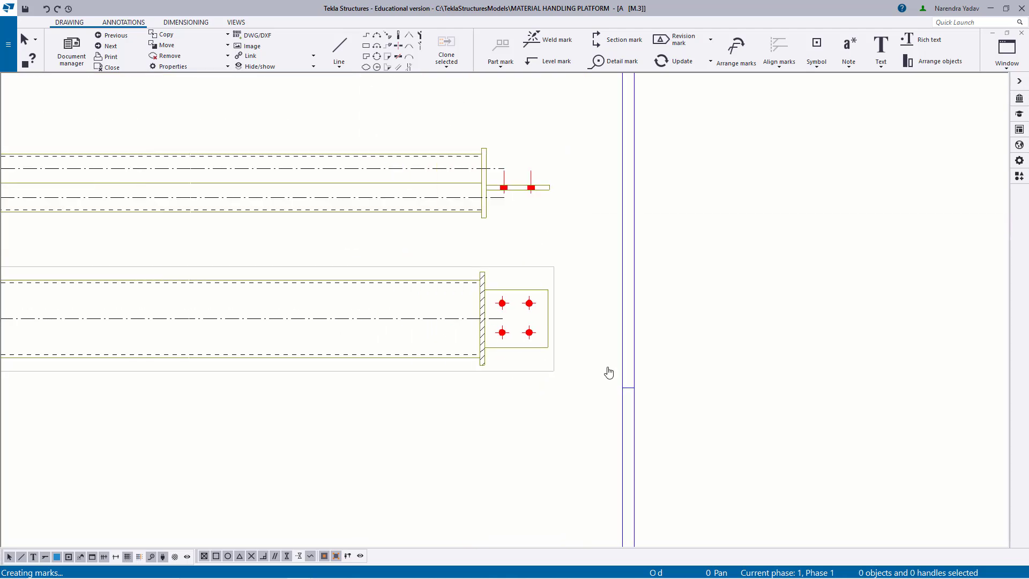
Step: Align the front view vertically with the top view, using the outer corners of the right end plates as reference points
right_click(735, 281)
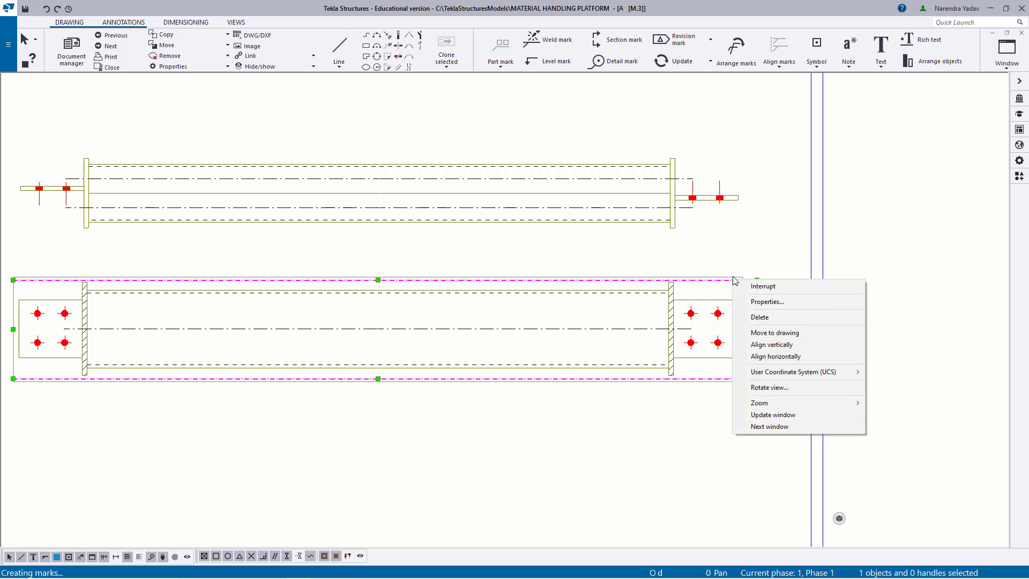
left_click(780, 346)
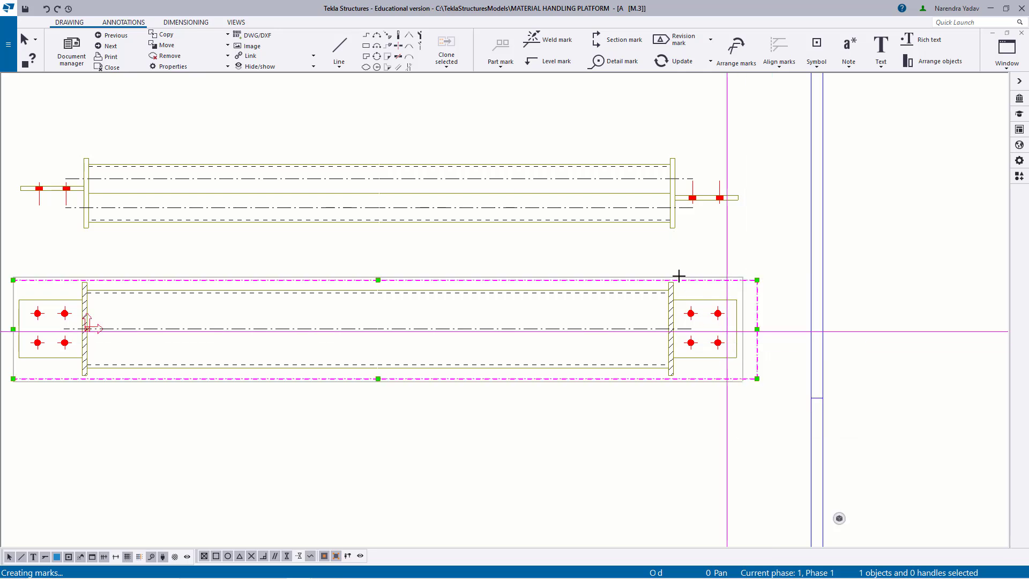
scroll(678, 229, "up", 2)
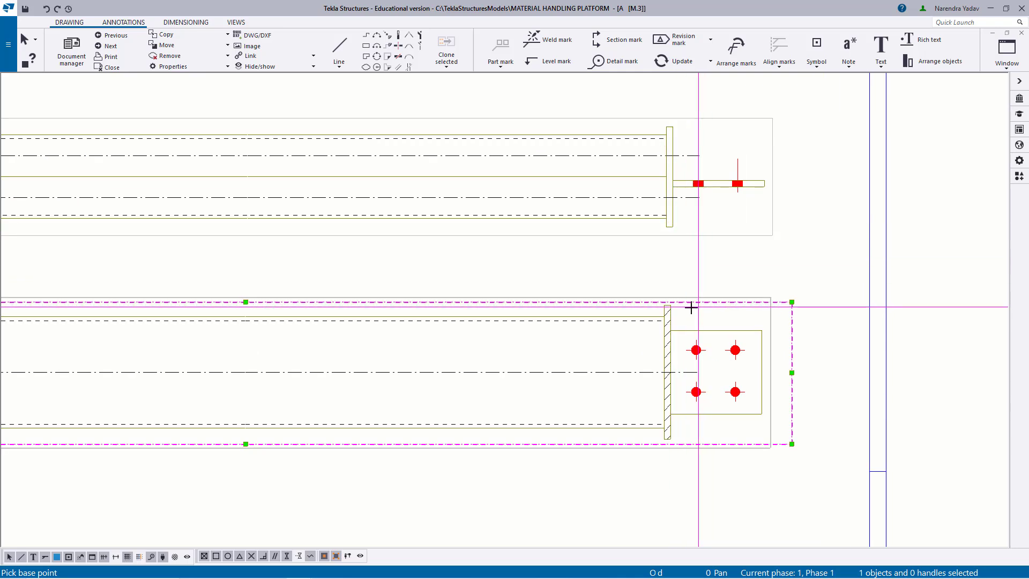
scroll(671, 303, "up", 3)
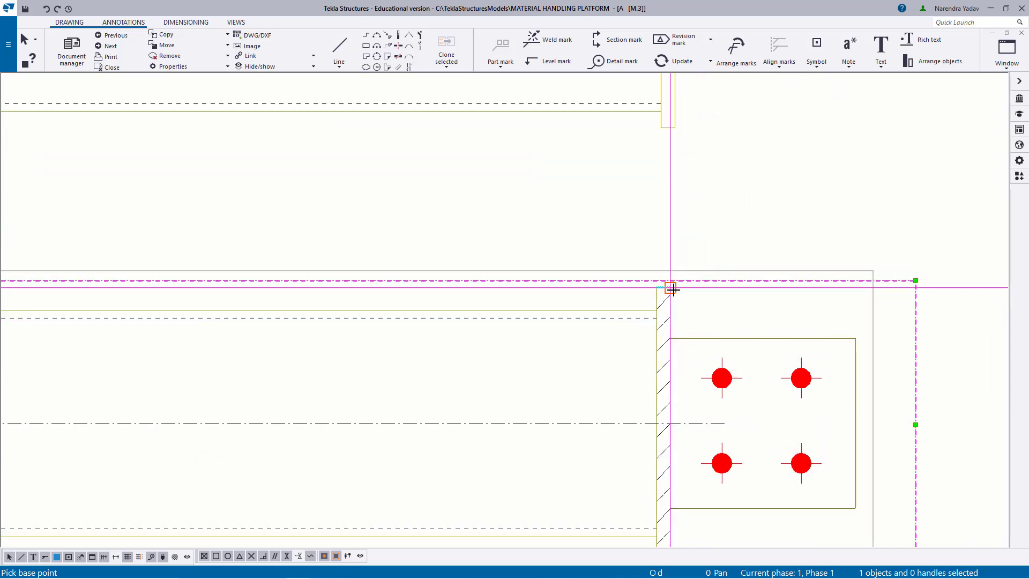
left_click(673, 290)
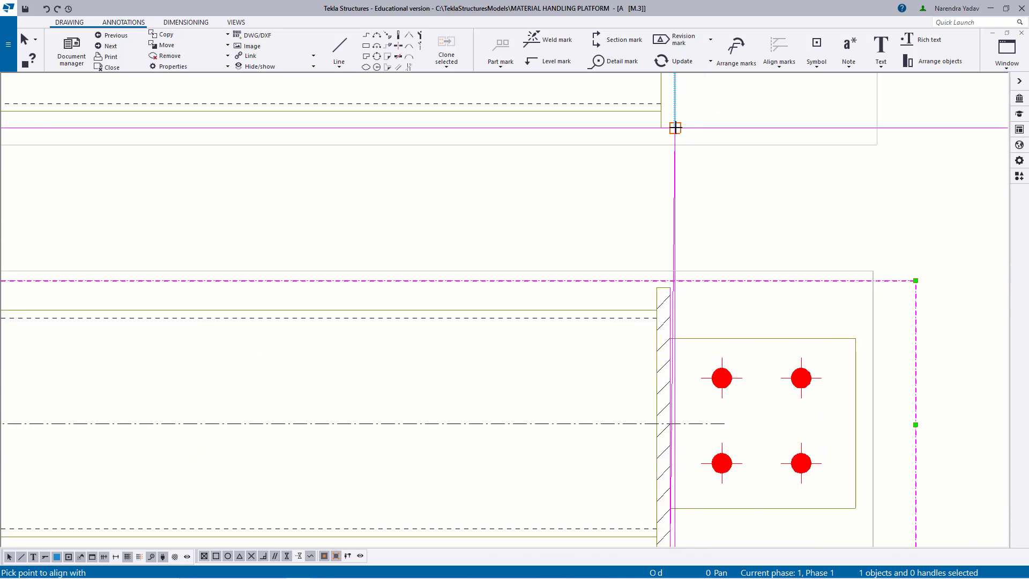
left_click(675, 127)
scroll(670, 265, "down", 6)
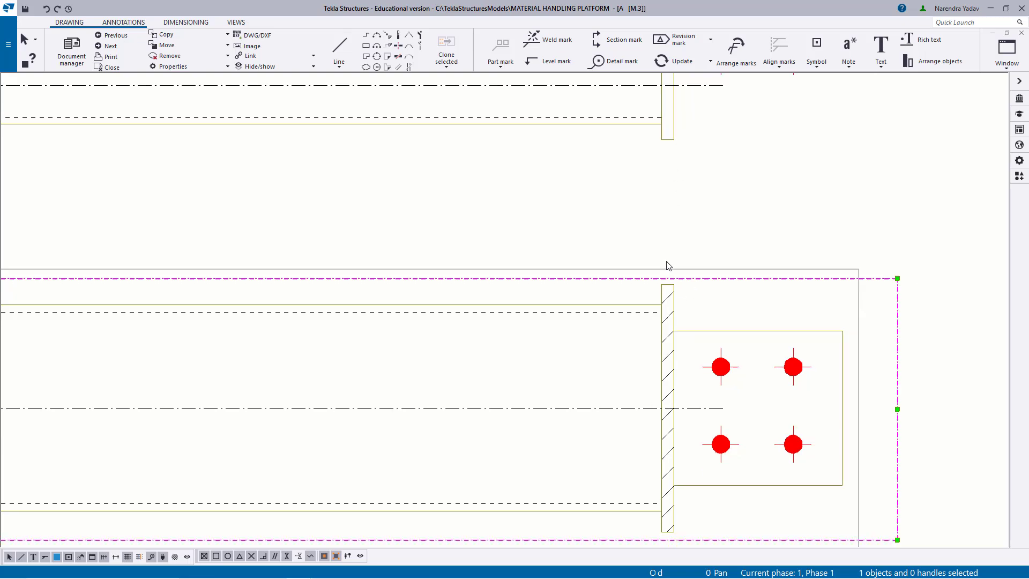
left_click(657, 413)
Step: Move the top and front views together toward the sheet's left border and slightly upward
middle_click_drag(657, 413, 755, 401)
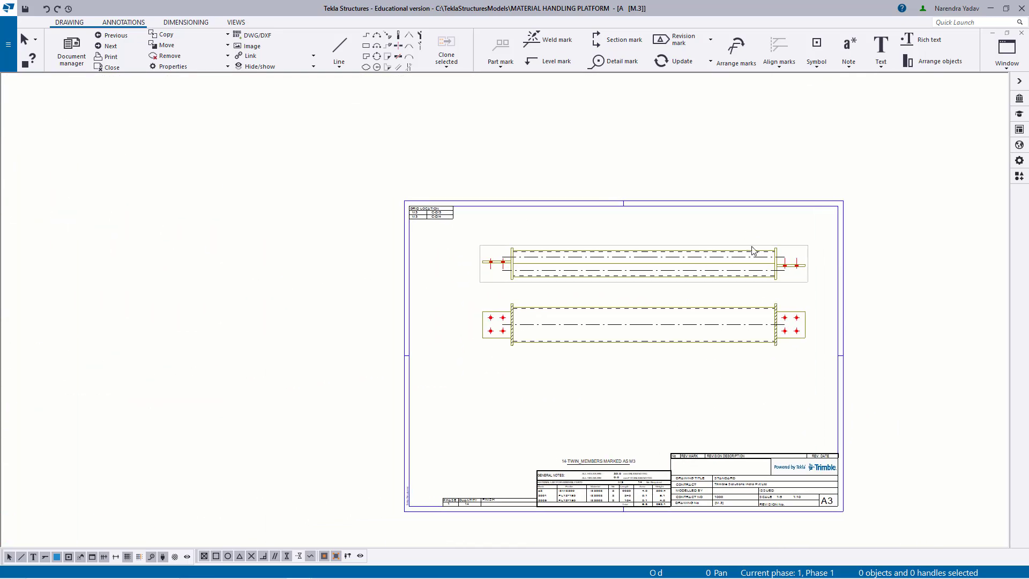
left_click(808, 255)
left_click(811, 311, "ctrl")
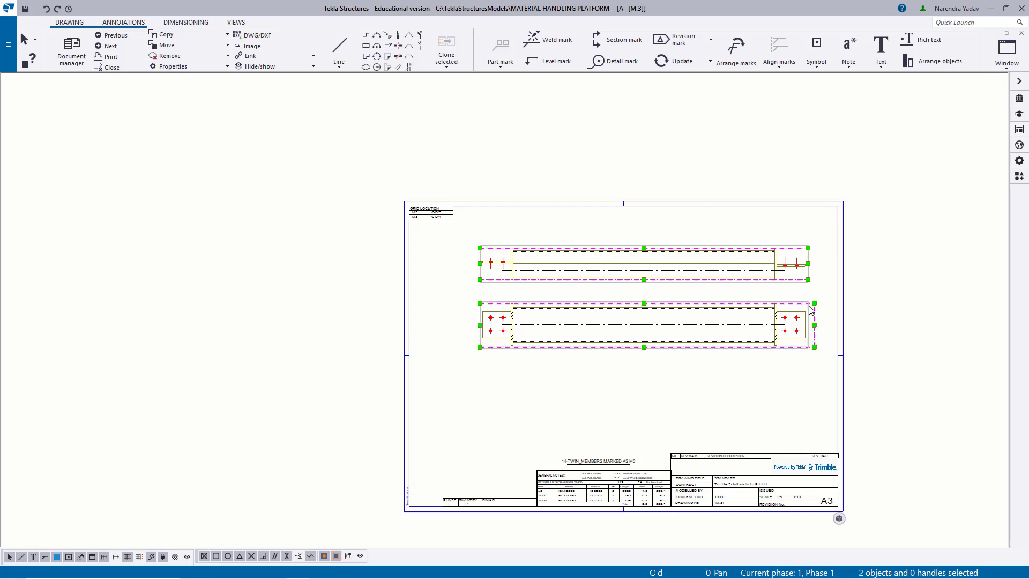
mouse_move(748, 349)
left_mouse_down()
mouse_move(728, 345)
mouse_move(727, 321)
mouse_move(684, 338)
left_mouse_up()
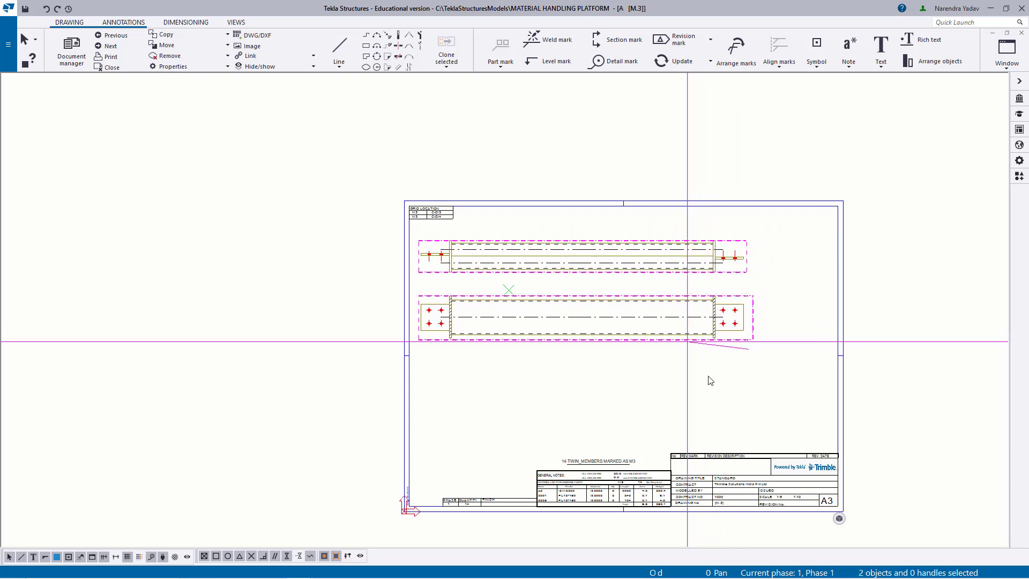
Step: Hide the center lines of both channel parts in the top view
middle_click_drag(625, 399, 675, 399)
scroll(673, 272, "up", 3)
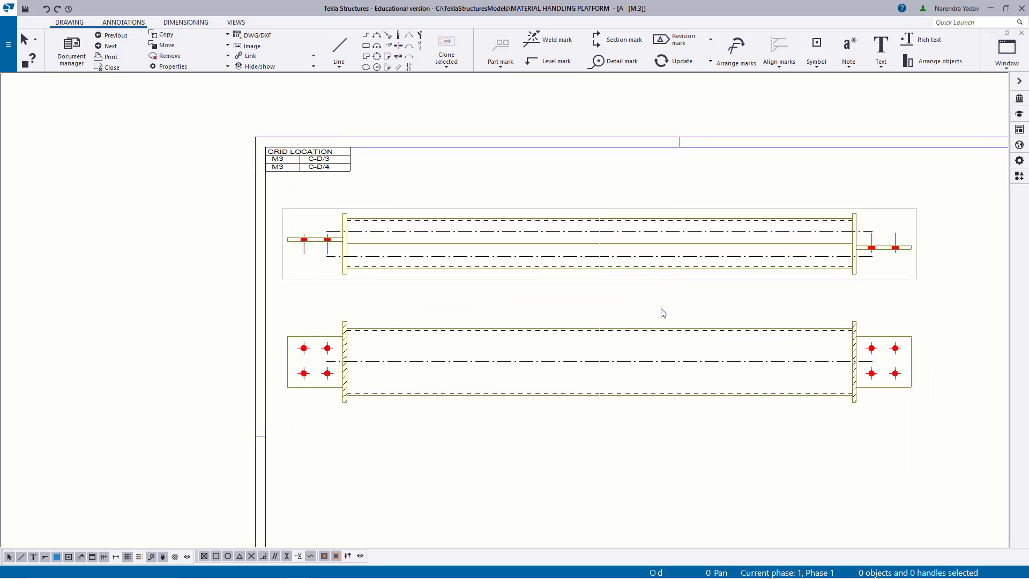
scroll(425, 288, "up", 3)
double_click(425, 248)
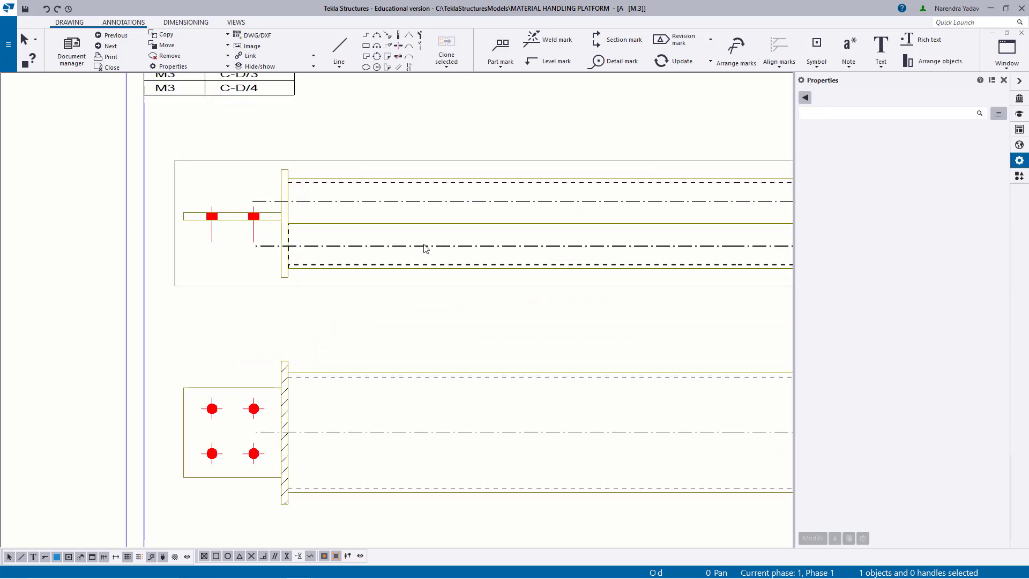
left_click(918, 154)
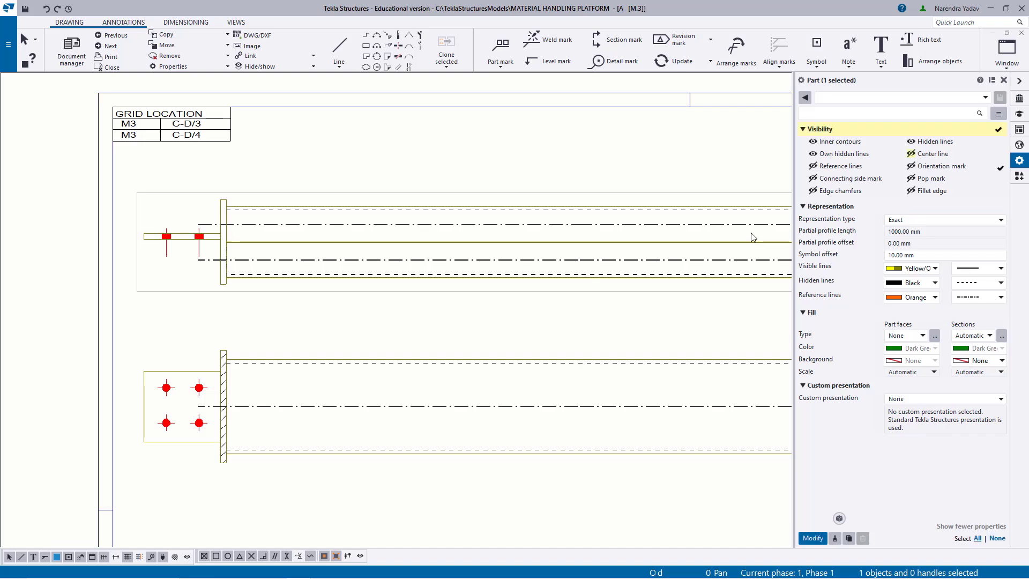
left_click(528, 225, "ctrl")
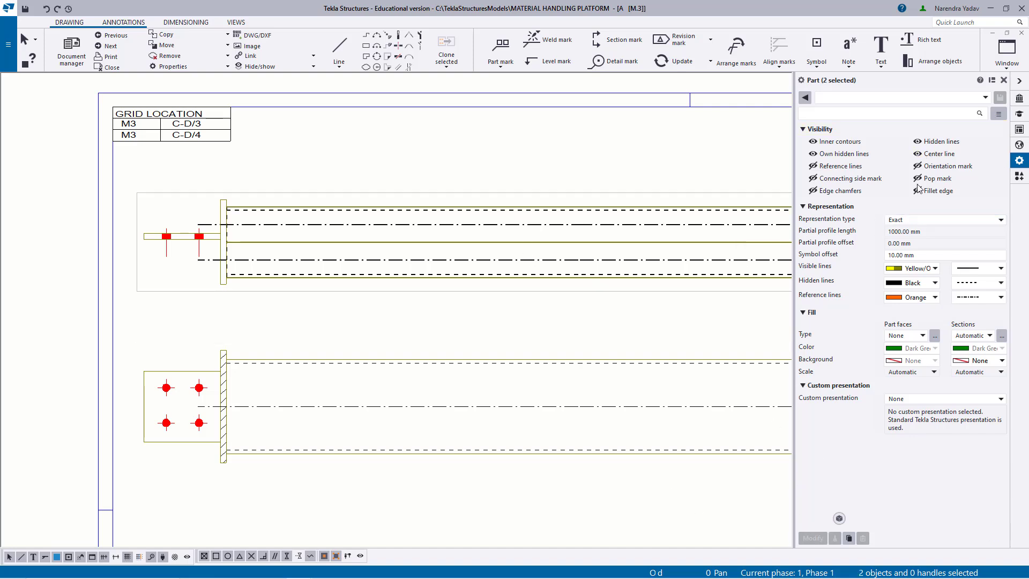
left_click(919, 155)
left_click(814, 537)
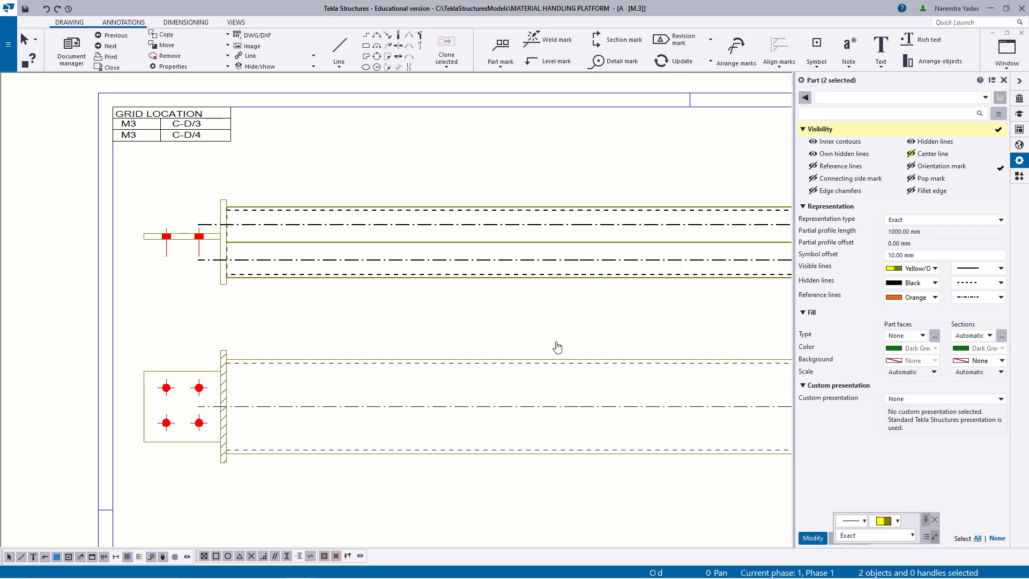
Step: Examine the top and front views, including the right end plate and its bolted plate
scroll(407, 334, "down", 1)
scroll(408, 334, "down", 4)
middle_click_drag(700, 347, 665, 298)
left_click(689, 280)
scroll(616, 319, "up", 8)
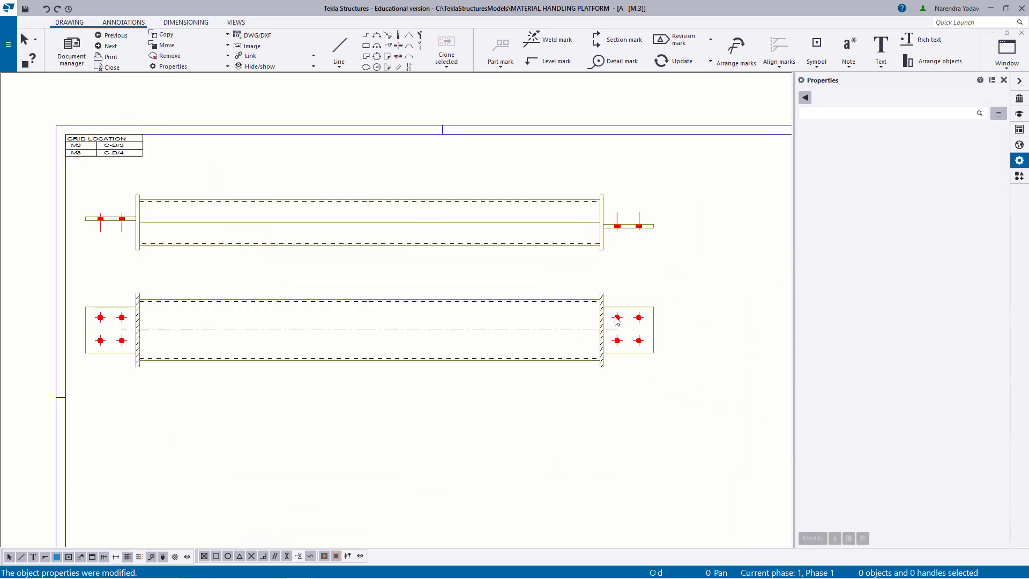
scroll(638, 337, "up", 1)
left_click(678, 268)
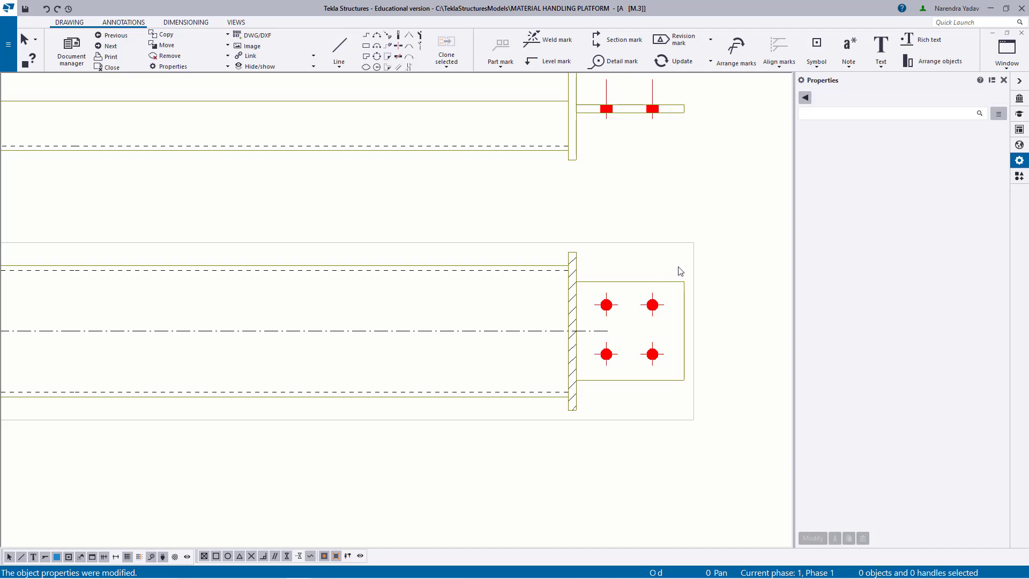
scroll(665, 302, "down", 4)
middle_click_drag(449, 349, 524, 358)
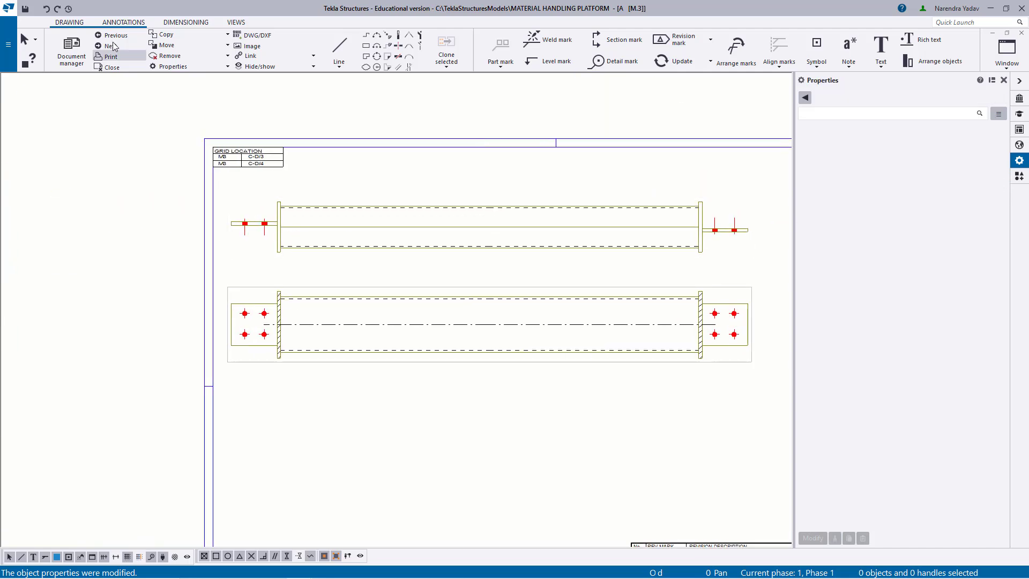
left_click(186, 22)
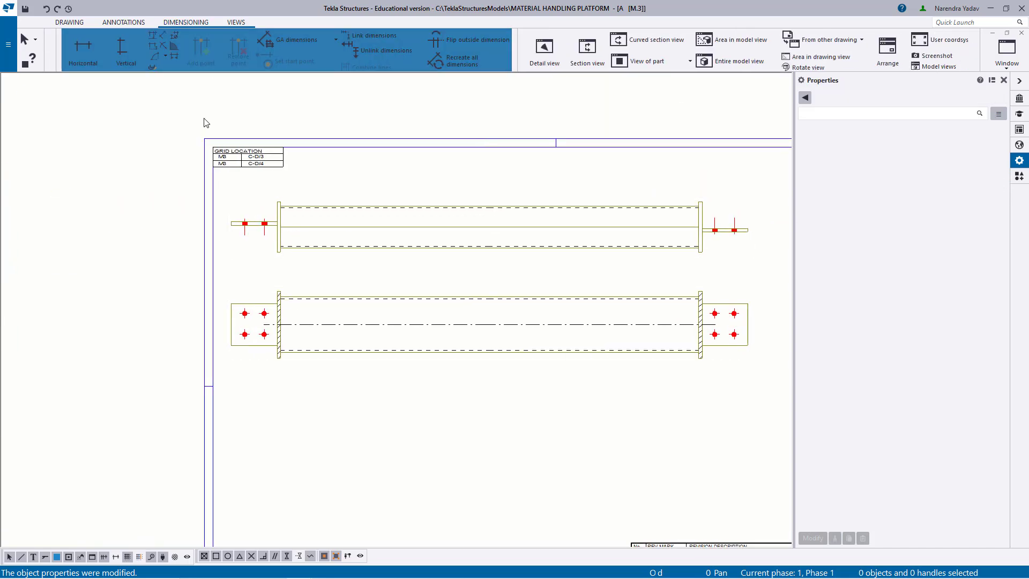
left_click(77, 50)
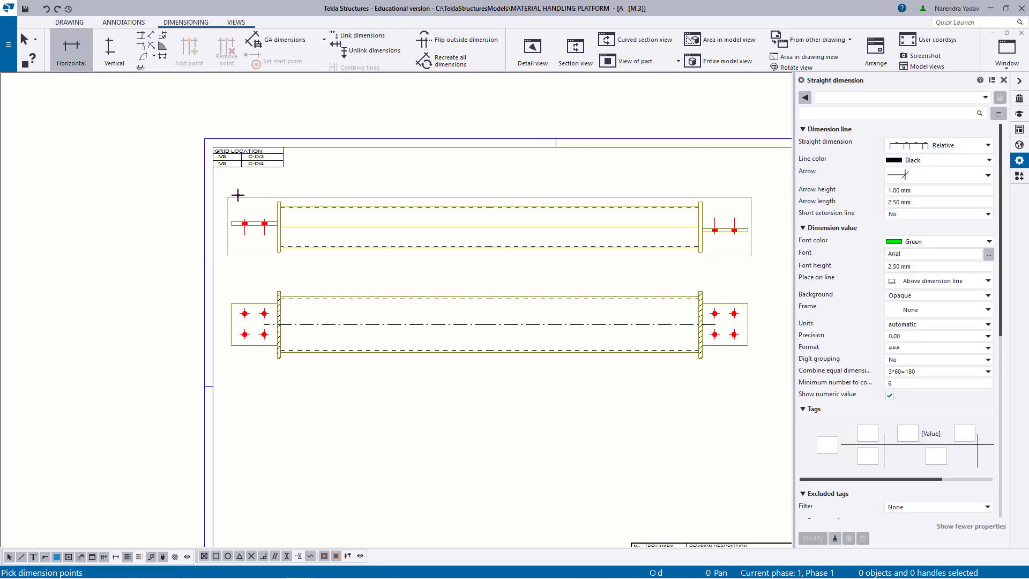
scroll(231, 203, "up", 5)
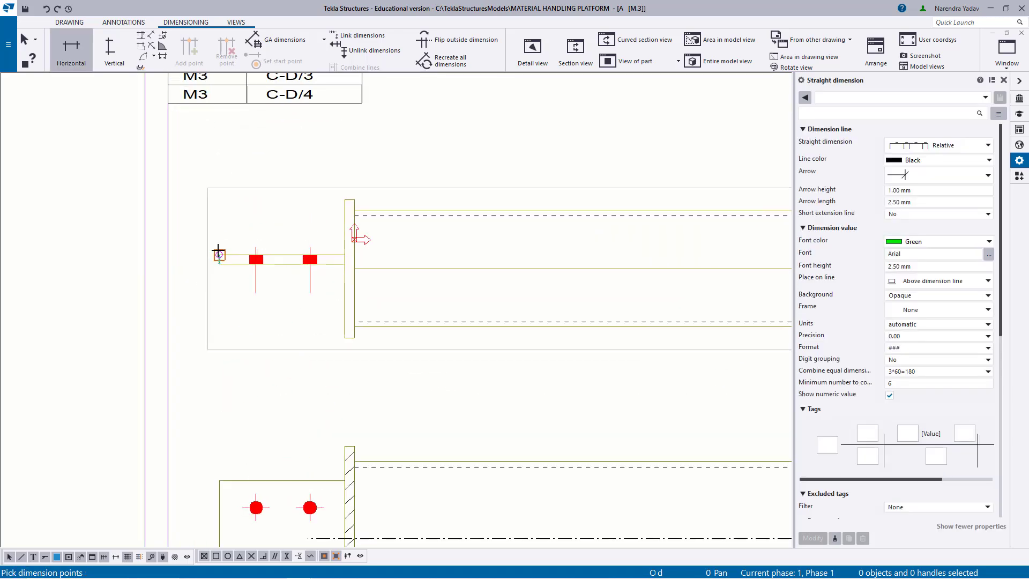
scroll(219, 254, "down", 5)
scroll(547, 284, "up", 5)
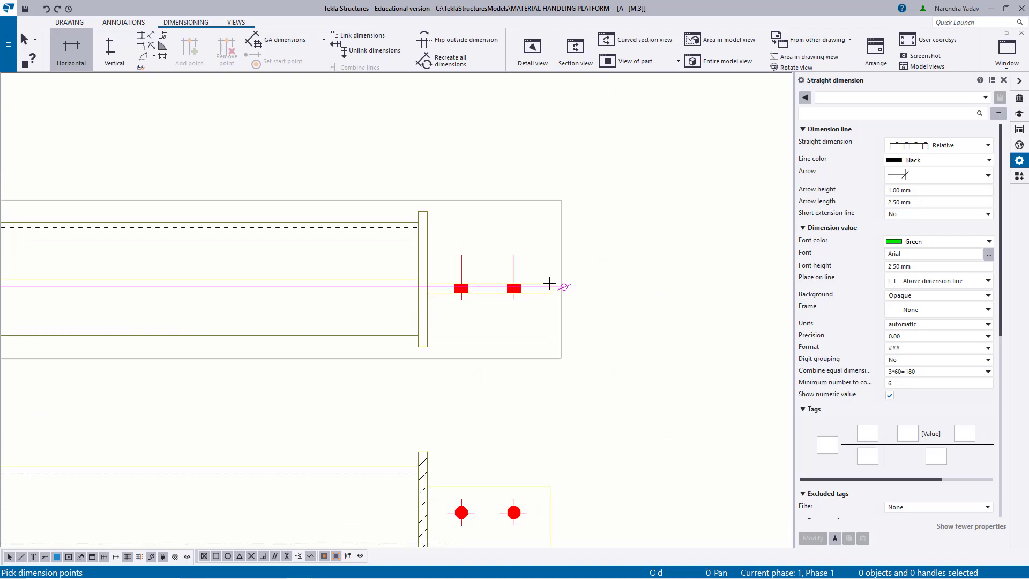
scroll(541, 297, "up", 5)
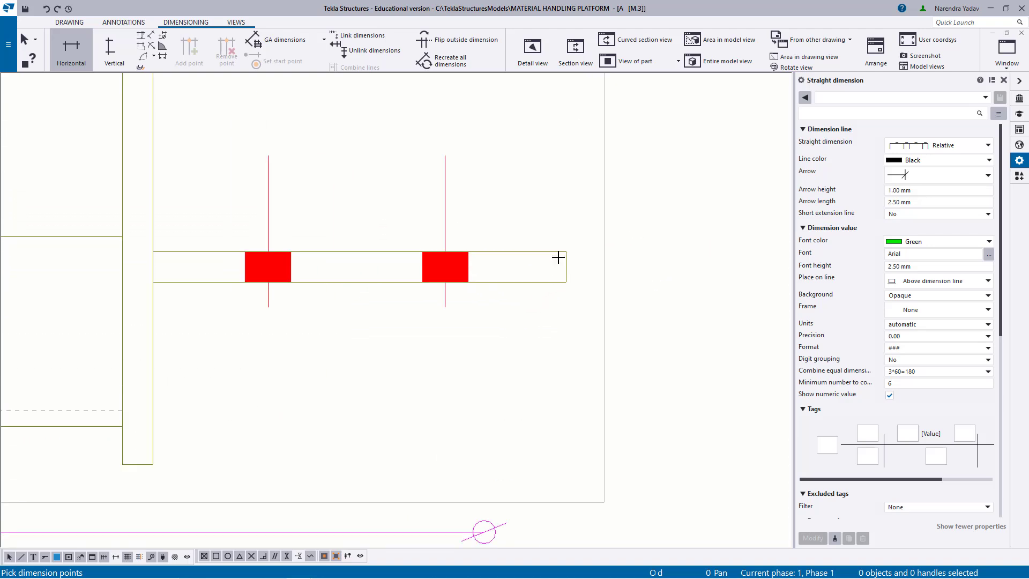
scroll(552, 267, "down", 1)
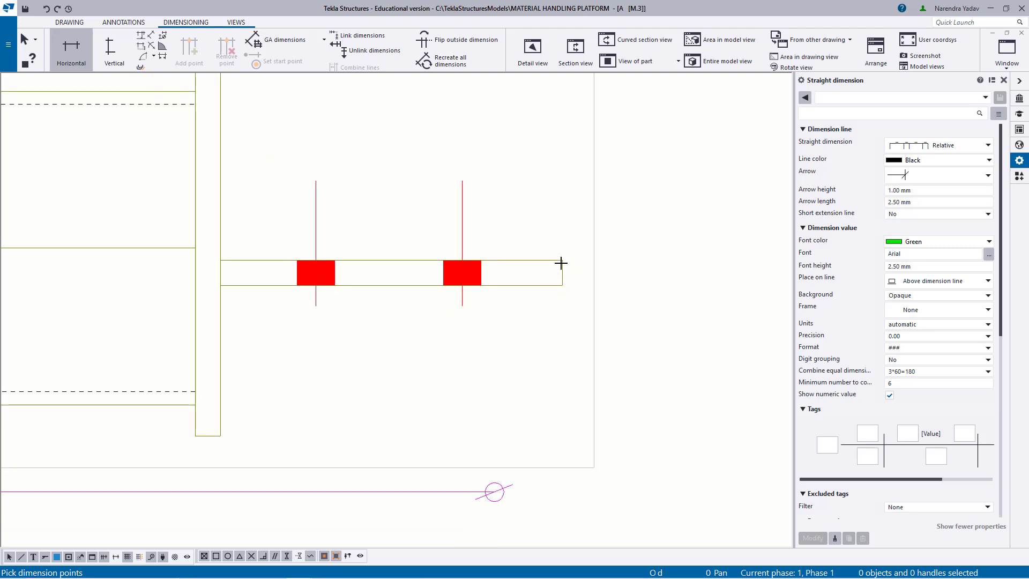
scroll(563, 259, "down", 2)
scroll(484, 174, "down", 2)
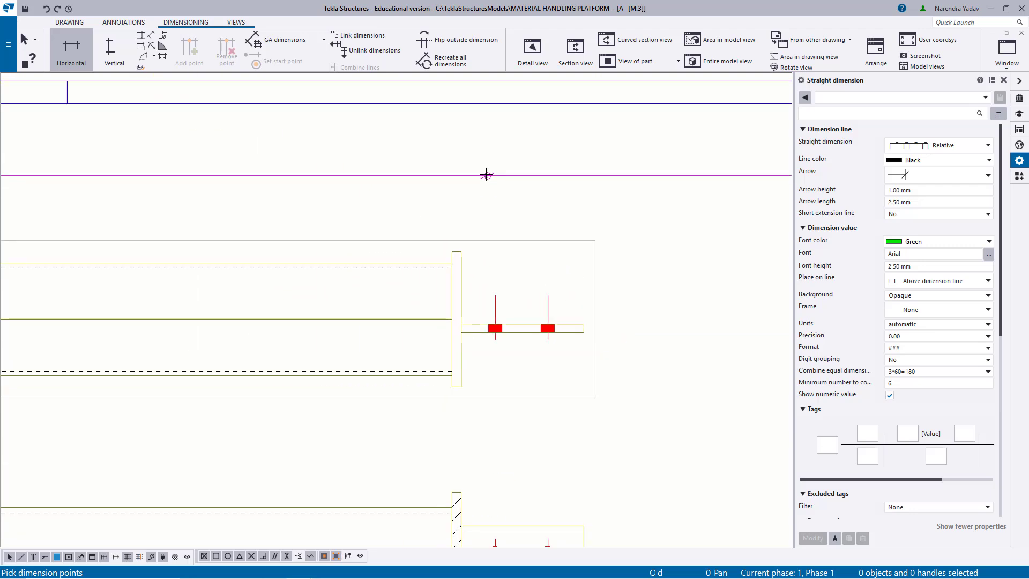
right_click(484, 175)
left_click(510, 184)
Step: Add an overall horizontal dimension to the top view between the outer ends of the right and left bolted plates
left_click(67, 62)
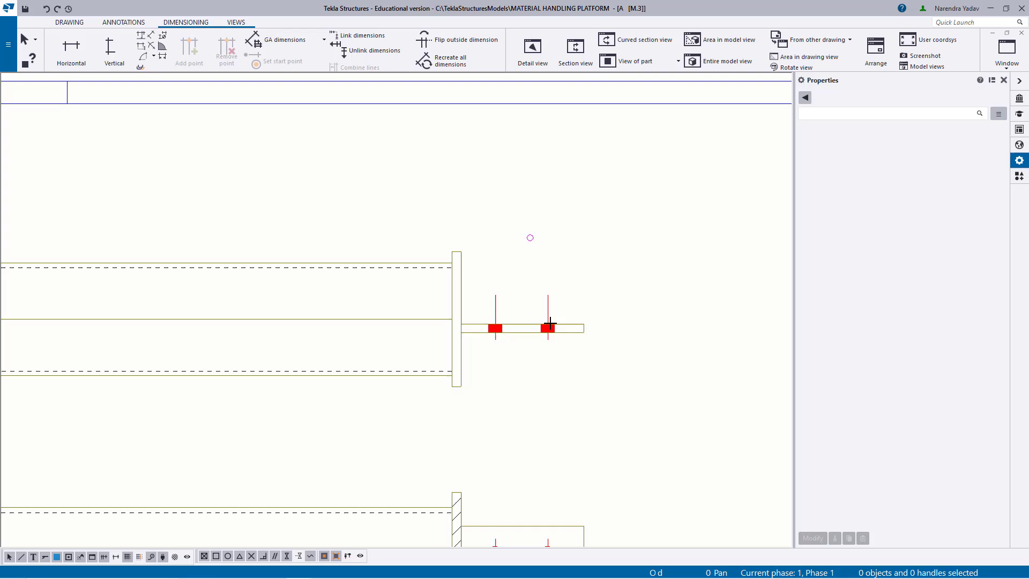
left_click(583, 323)
scroll(647, 324, "down", 2)
middle_click_drag(214, 330, 696, 335)
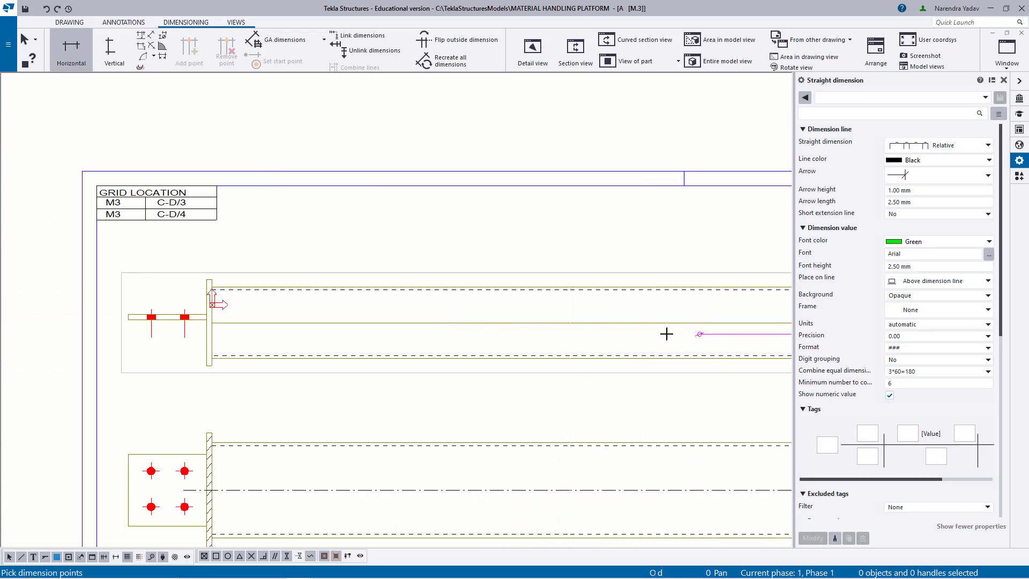
middle_click_drag(300, 333, 575, 333)
scroll(397, 329, "up", 3)
left_click(409, 303)
scroll(375, 313, "down", 4)
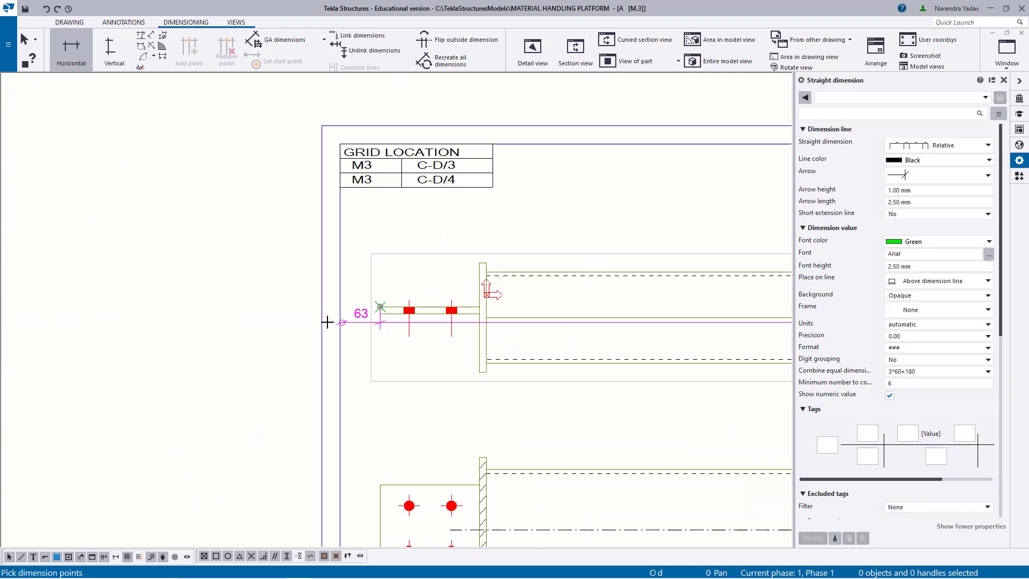
scroll(572, 291, "up", 2)
scroll(571, 291, "up", 1)
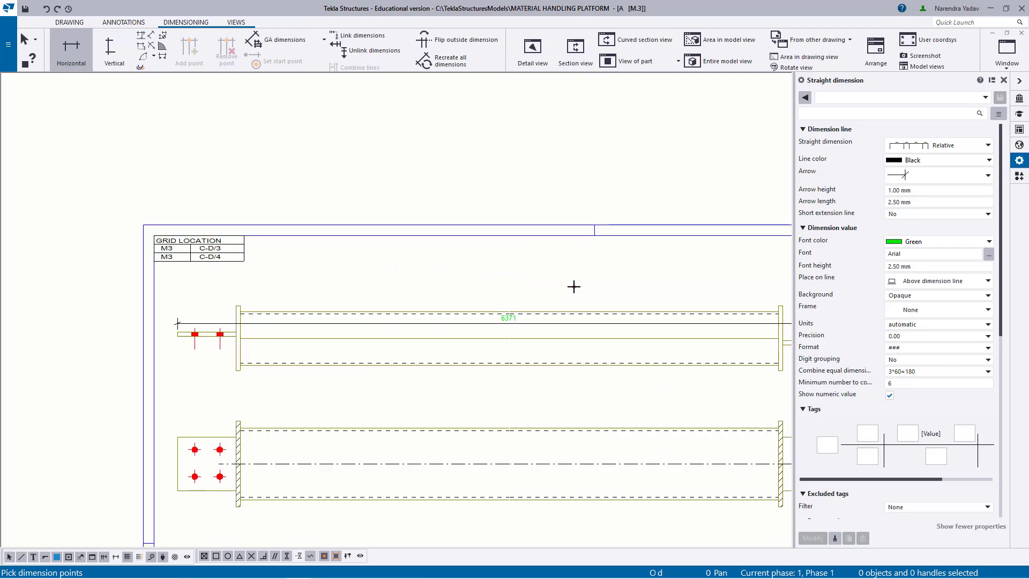
right_click(466, 239)
left_click(489, 245)
Step: Move the overall length dimension above the top view so it clears the beam
scroll(489, 252, "up", 2)
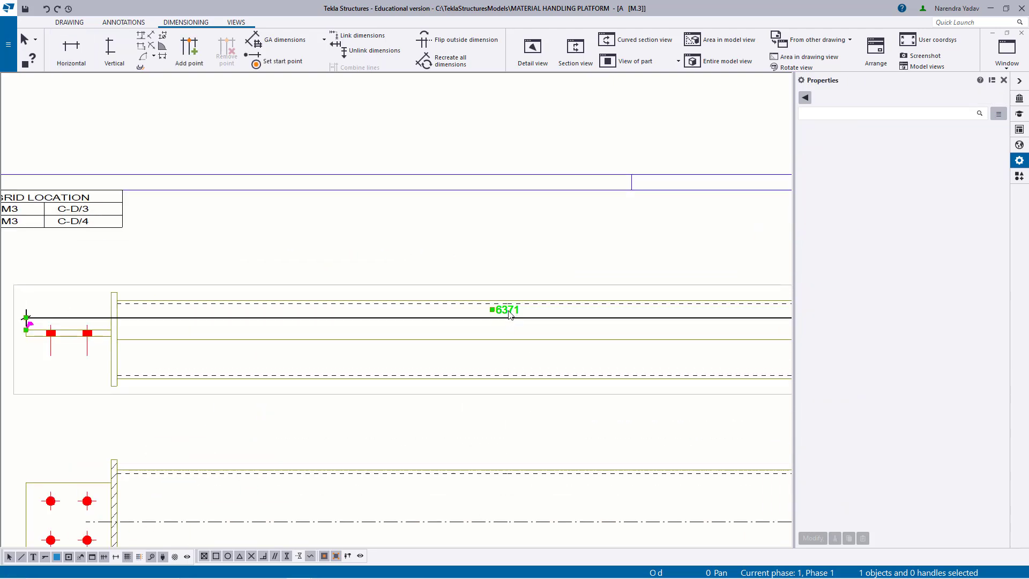
left_click(509, 261)
left_click(459, 223)
scroll(459, 257, "down", 5)
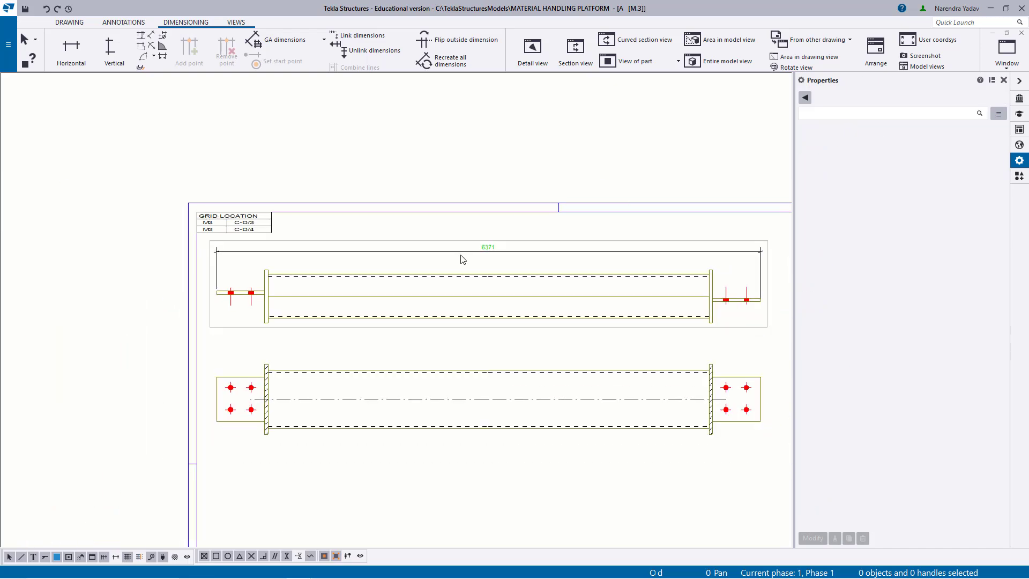
Step: Begin a horizontal dimension chain in the top view with both faces of the left end plate and the left bolted plate's outer end
left_click(65, 48)
scroll(297, 246, "up", 6)
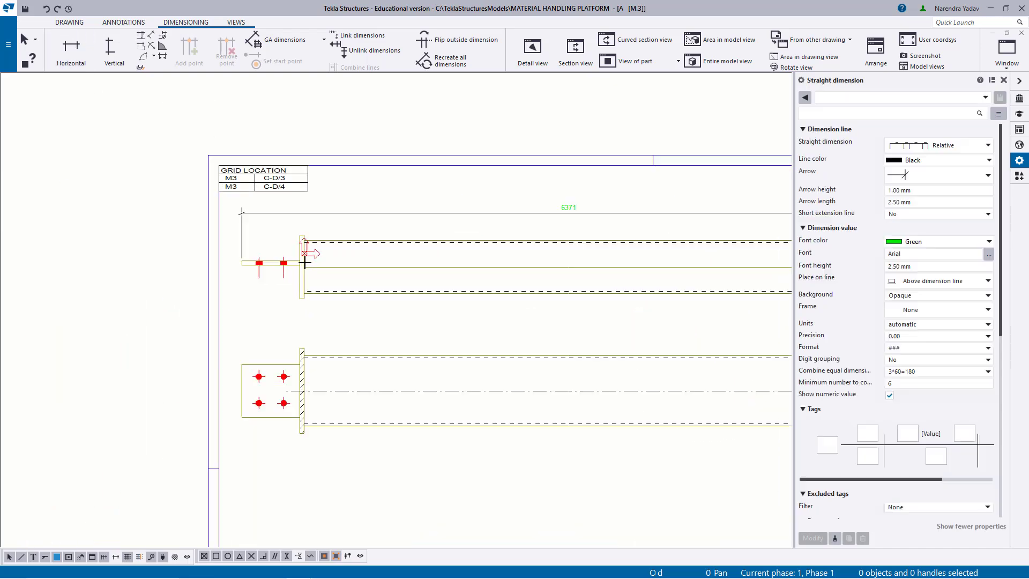
scroll(296, 218, "up", 1)
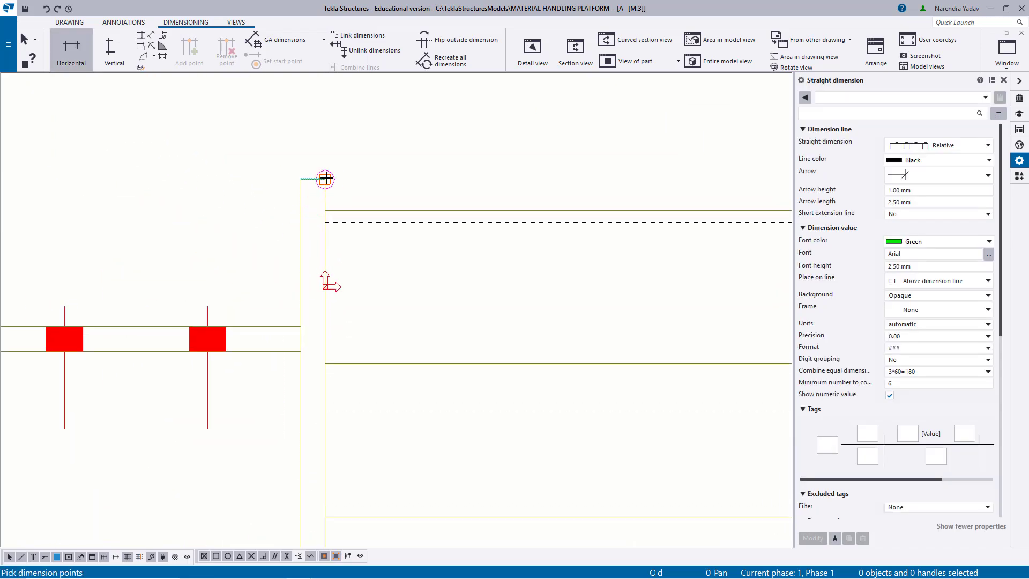
left_click(325, 179)
scroll(349, 225, "down", 2)
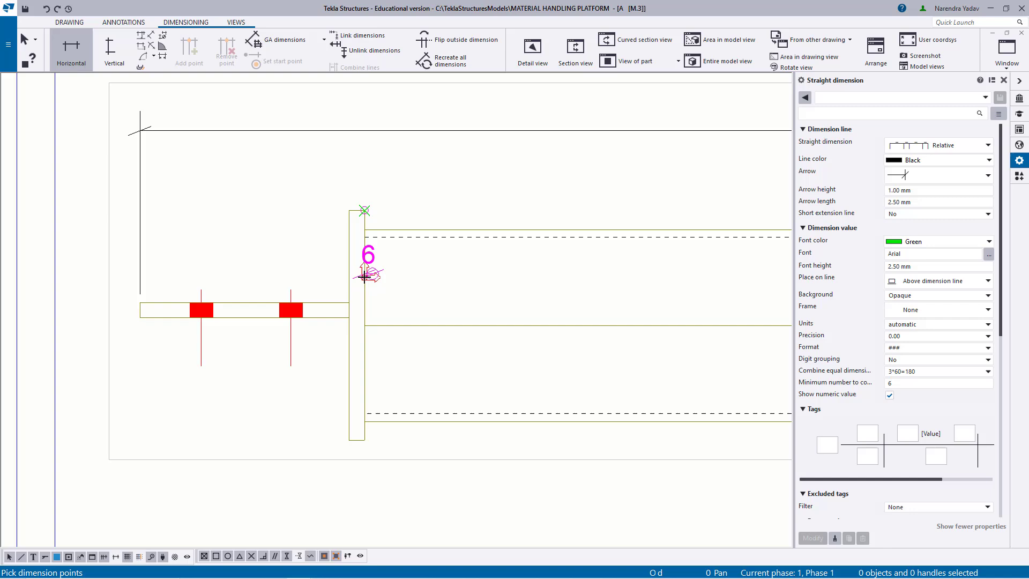
left_click(349, 210)
left_click(140, 303)
scroll(313, 257, "down", 3)
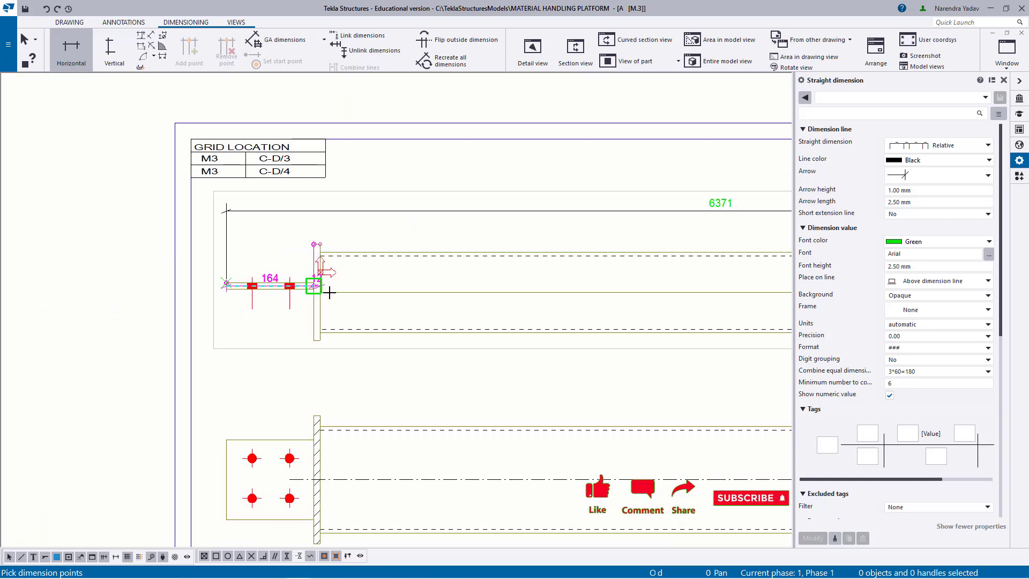
Step: Extend the chain to both faces of the right end plate and the right bolted plate's outer end, placing it above the beam
scroll(333, 291, "down", 2)
middle_click_drag(499, 296, 139, 307)
scroll(456, 278, "up", 2)
scroll(407, 292, "up", 5)
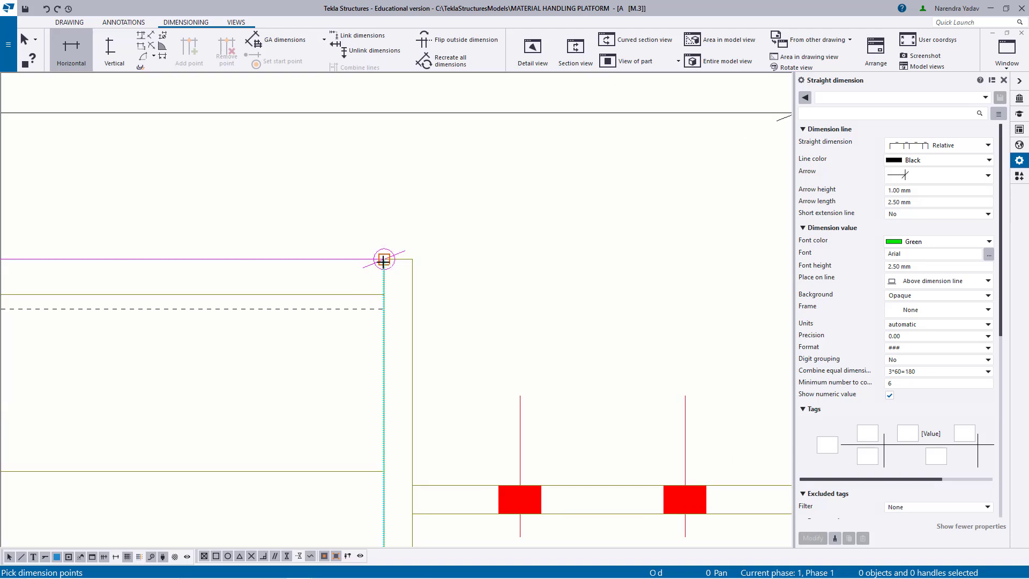
left_click(413, 259)
middle_click_drag(366, 442, 430, 327)
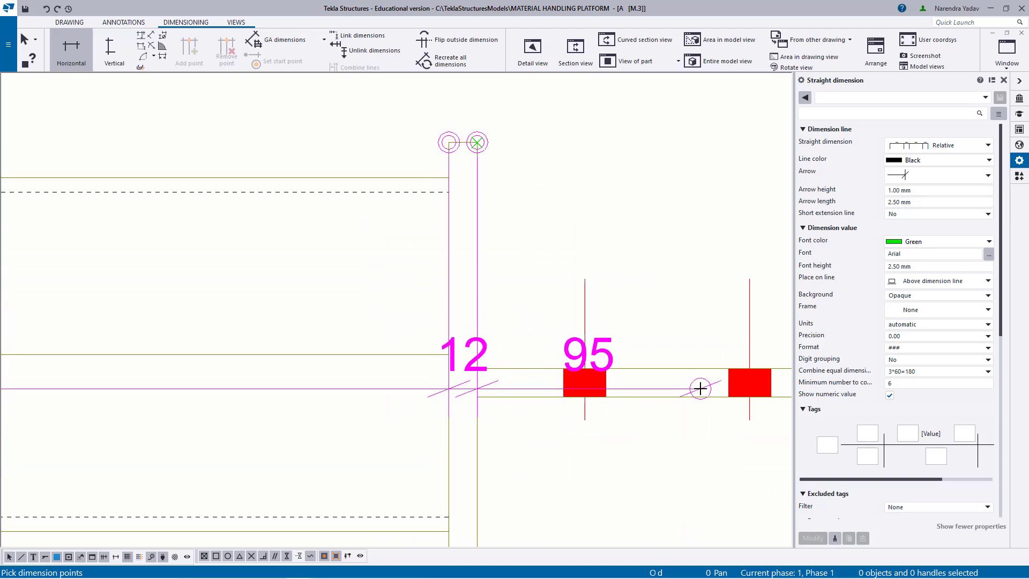
middle_click_drag(734, 365, 603, 348)
scroll(608, 346, "down", 2)
left_click(666, 354)
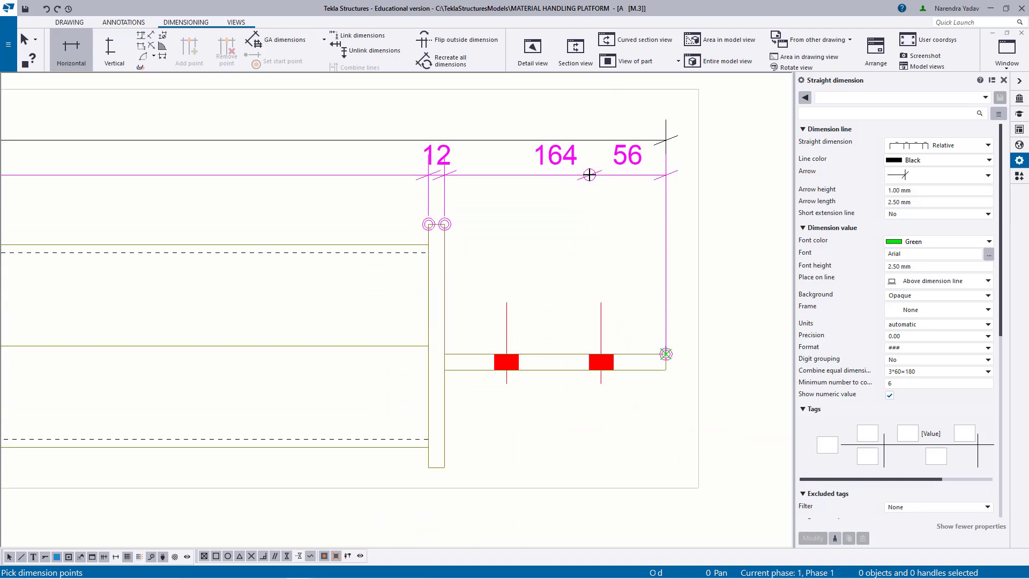
middle_click(590, 185)
right_click(445, 176)
left_click(463, 182)
Step: Move the chained dimension line between the overall length dimension and the beam in the top view
scroll(509, 284, "down", 2)
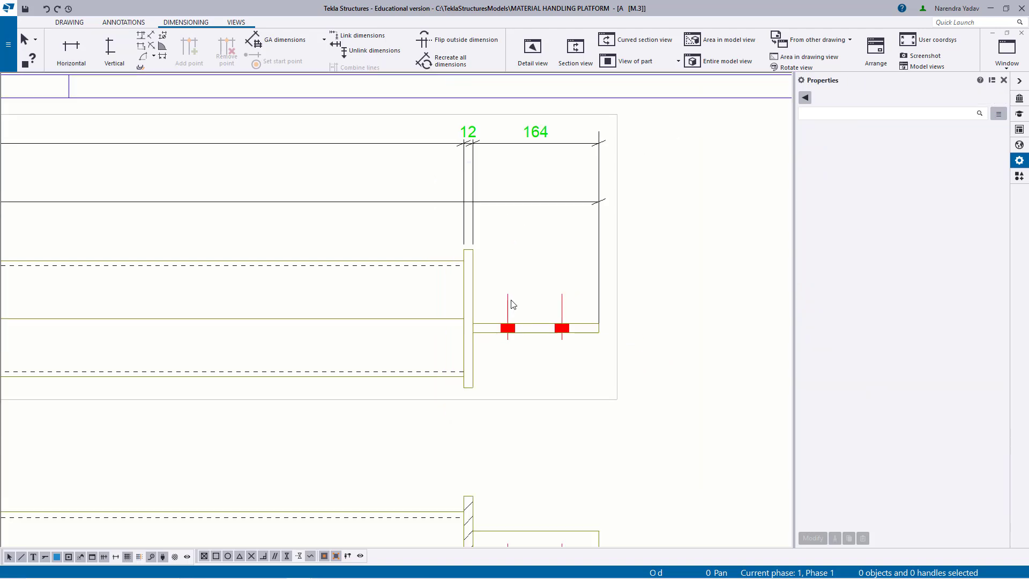
middle_click_drag(508, 300, 519, 331)
left_click(479, 165)
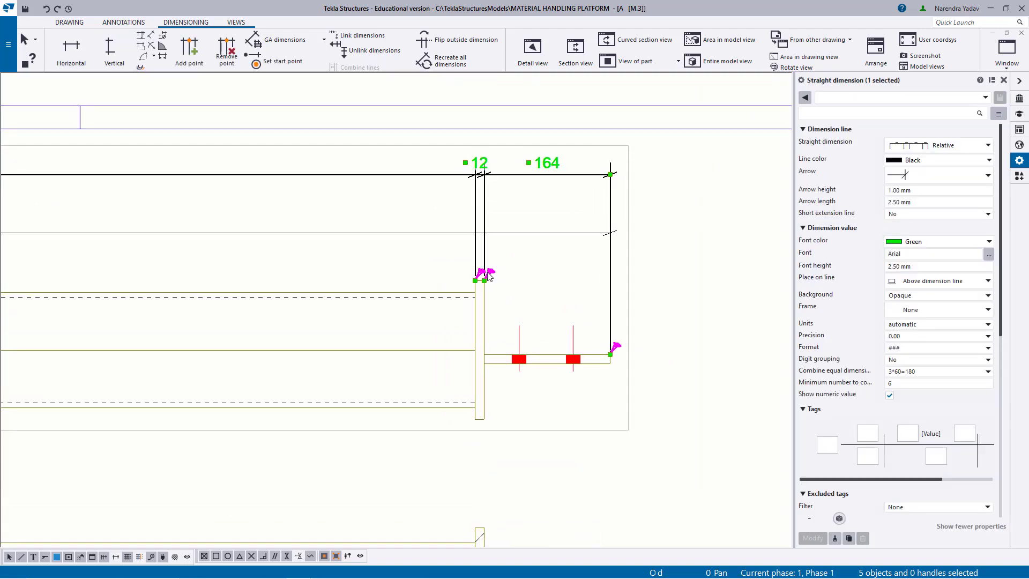
left_click_drag(489, 276, 484, 256)
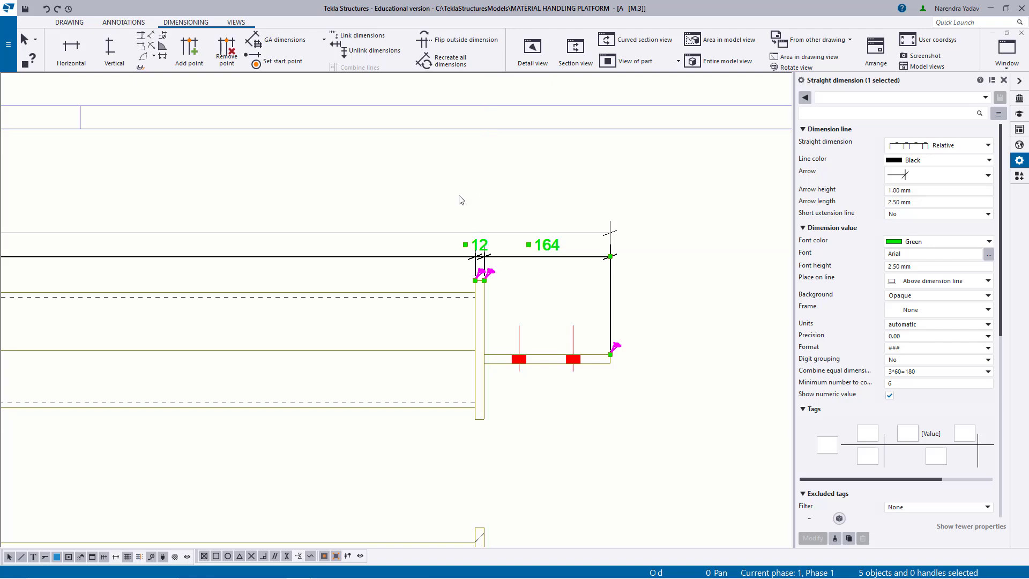
scroll(477, 230, "down", 2)
left_click(595, 253)
scroll(578, 289, "down", 3)
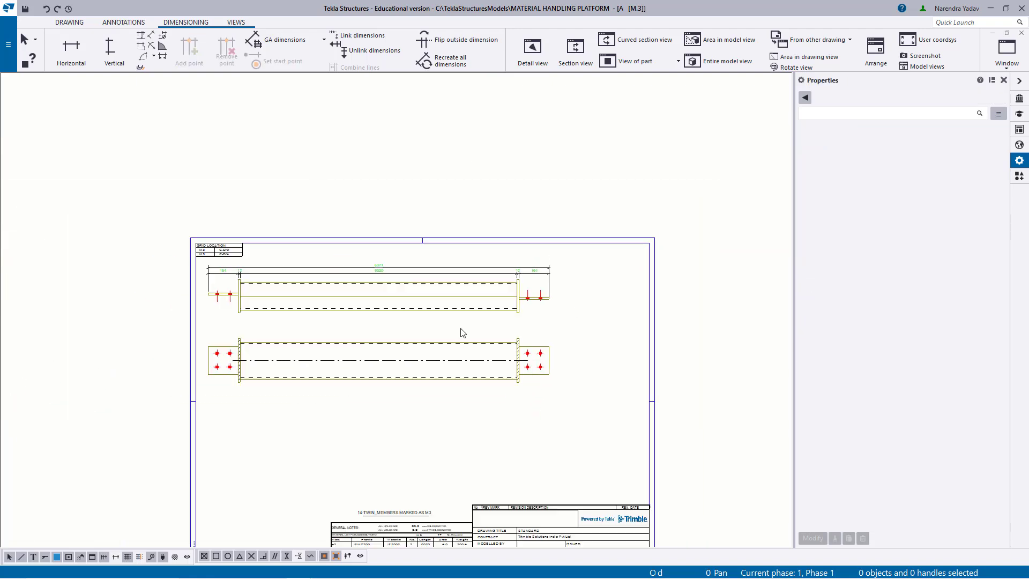
middle_click_drag(309, 313, 467, 283)
scroll(456, 276, "up", 3)
middle_click_drag(505, 362, 460, 240)
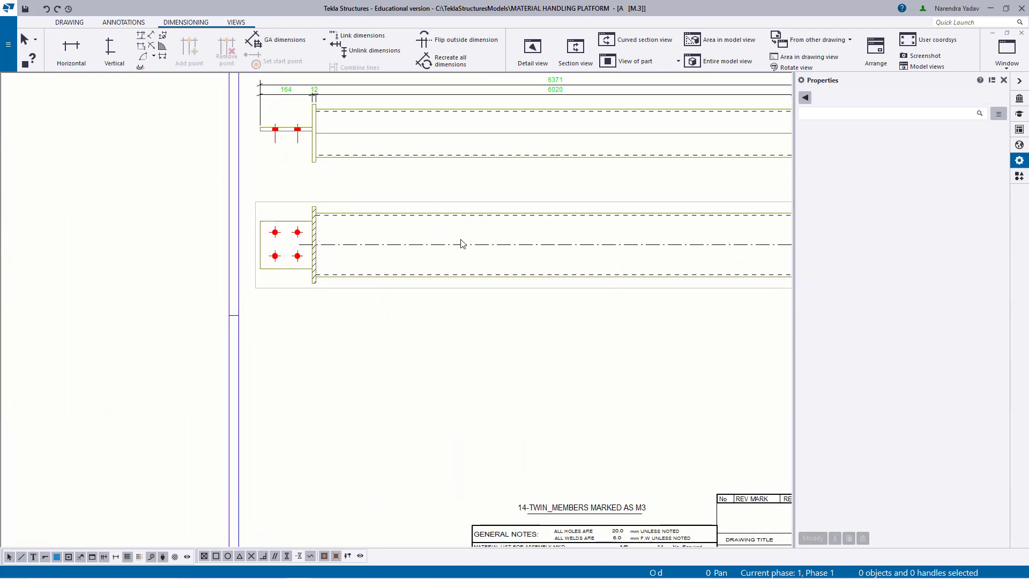
left_click(72, 51)
scroll(275, 233, "up", 5)
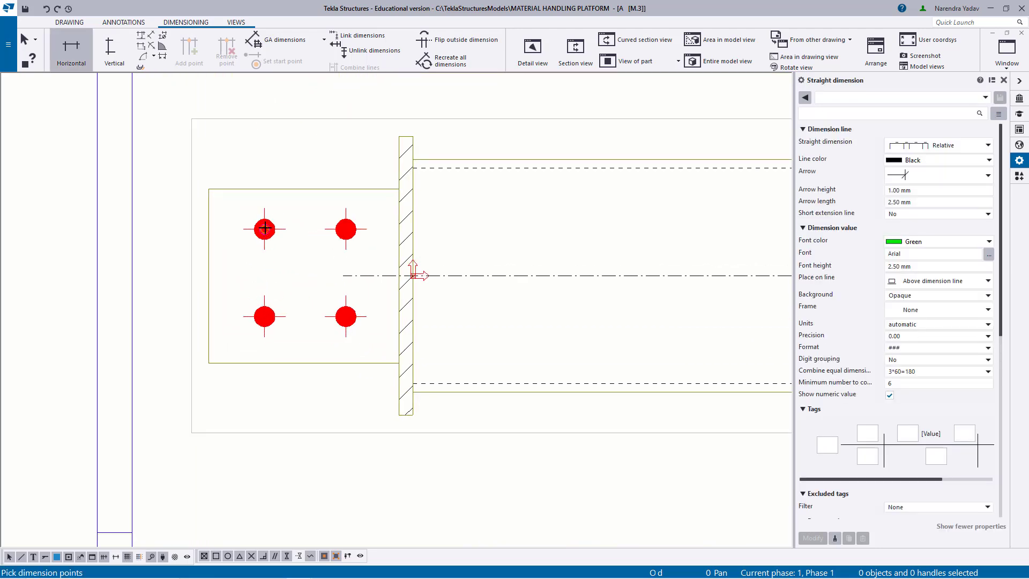
left_click(265, 228)
right_click(206, 125)
left_click(231, 138)
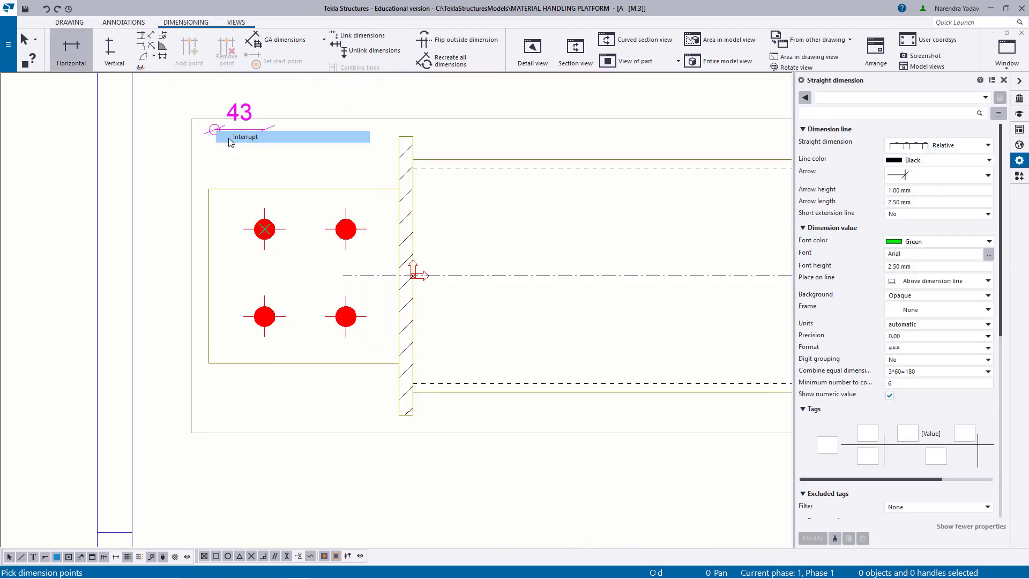
Step: Begin a horizontal dimension chain in the front view with both left bolt columns and the left end plate's beam-side face
left_click(80, 64)
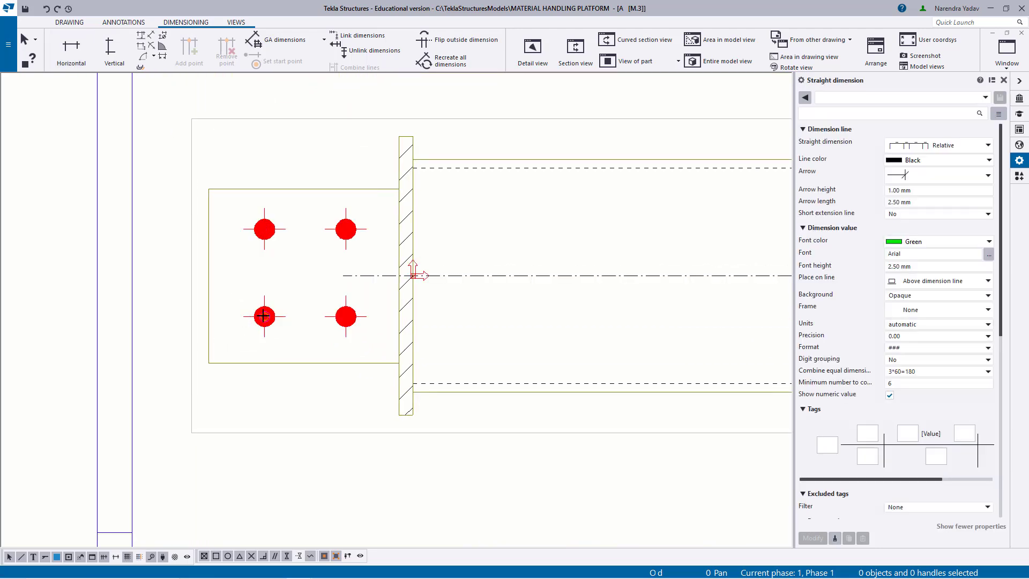
left_click(345, 316)
left_click(413, 136)
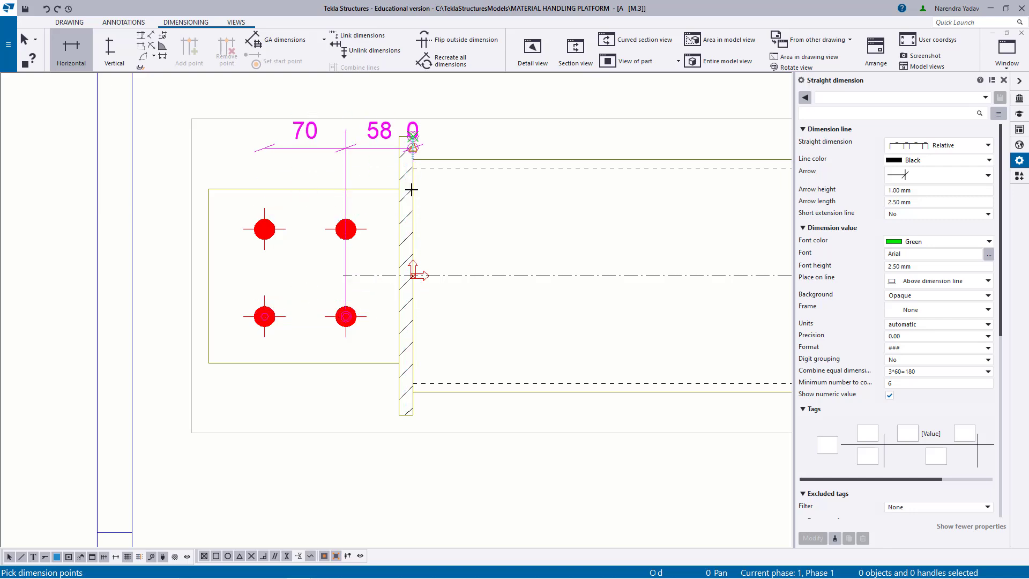
Step: Extend the chain to the right end plate's beam-side face and both right bolt columns, placing it above the front view's beam
scroll(375, 252, "down", 5)
scroll(360, 215, "up", 8)
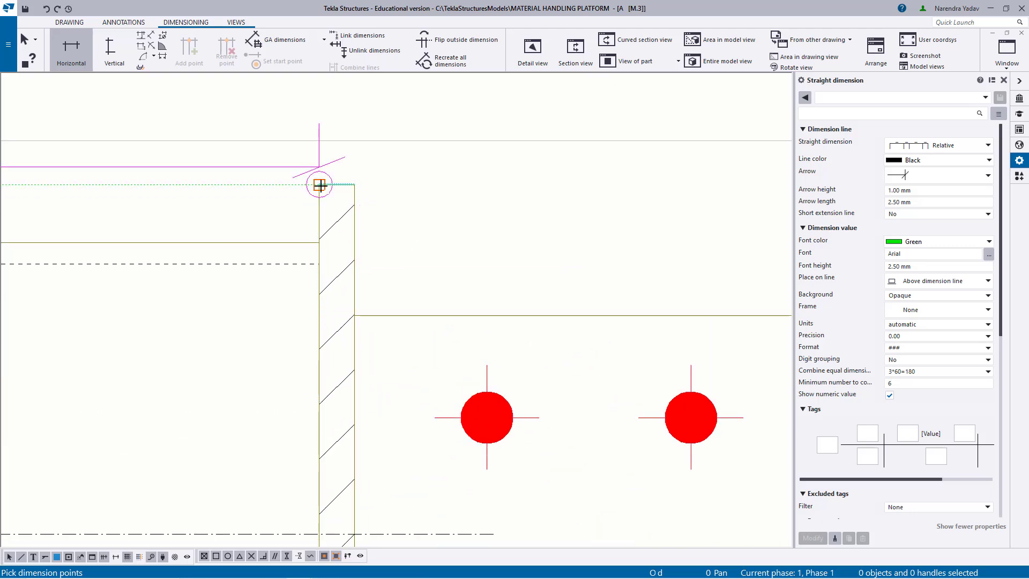
left_click(328, 191)
scroll(340, 211, "down", 3)
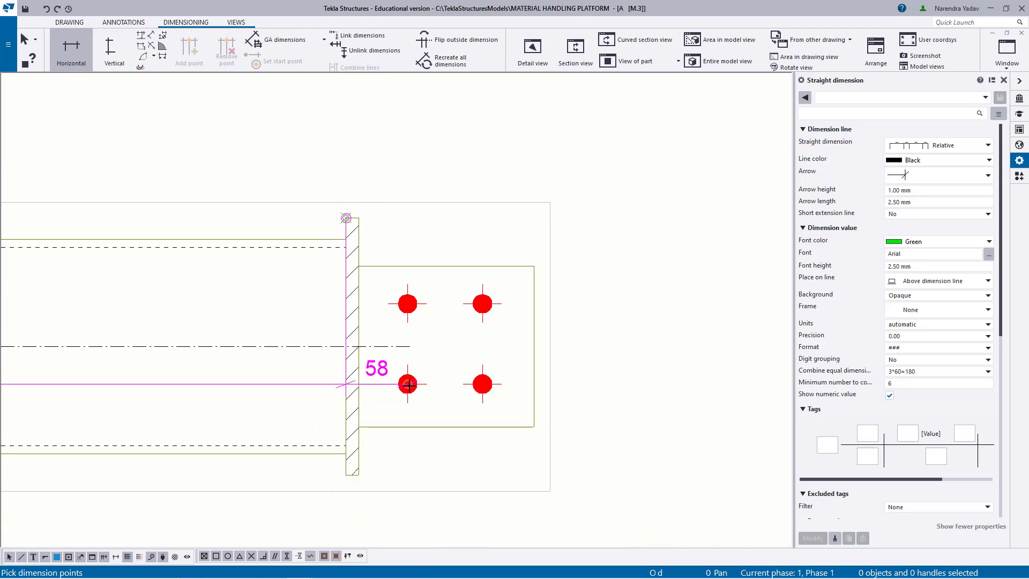
left_click(482, 383)
scroll(552, 381, "down", 7)
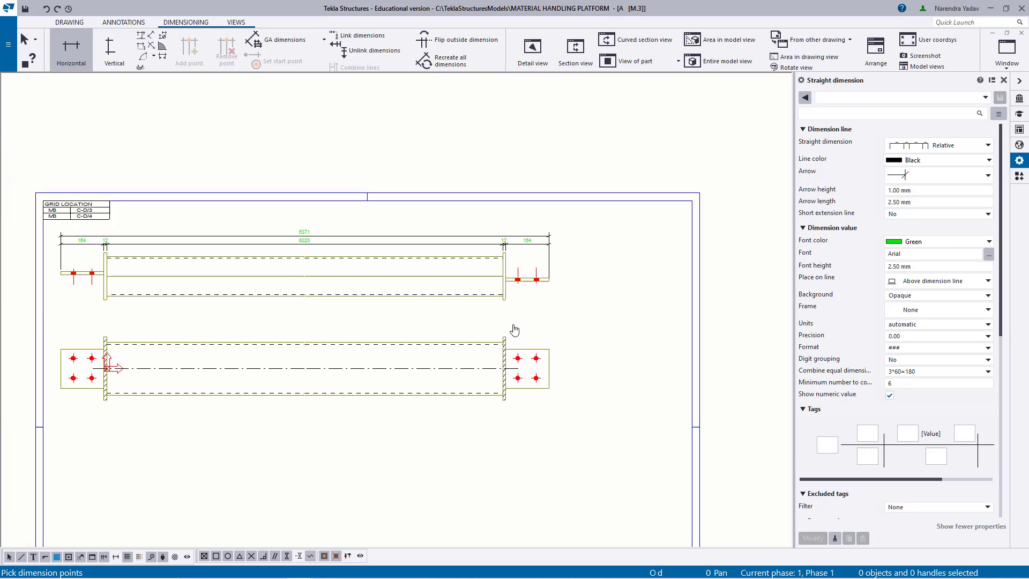
middle_click_drag(515, 331, 684, 341)
scroll(547, 330, "up", 3)
middle_click(535, 335)
right_click(496, 300)
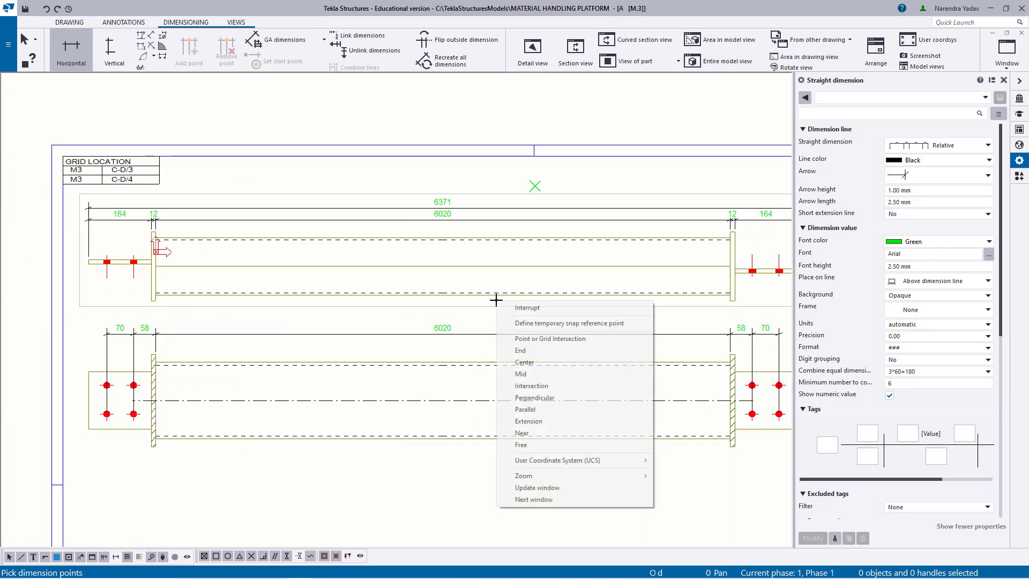
left_click(511, 308)
Step: Add a vertical dimension chain in the front view through the left plate's lower and upper bolts to the beam's top edge, outside the plate
middle_click_drag(308, 387, 488, 299)
left_click(109, 51)
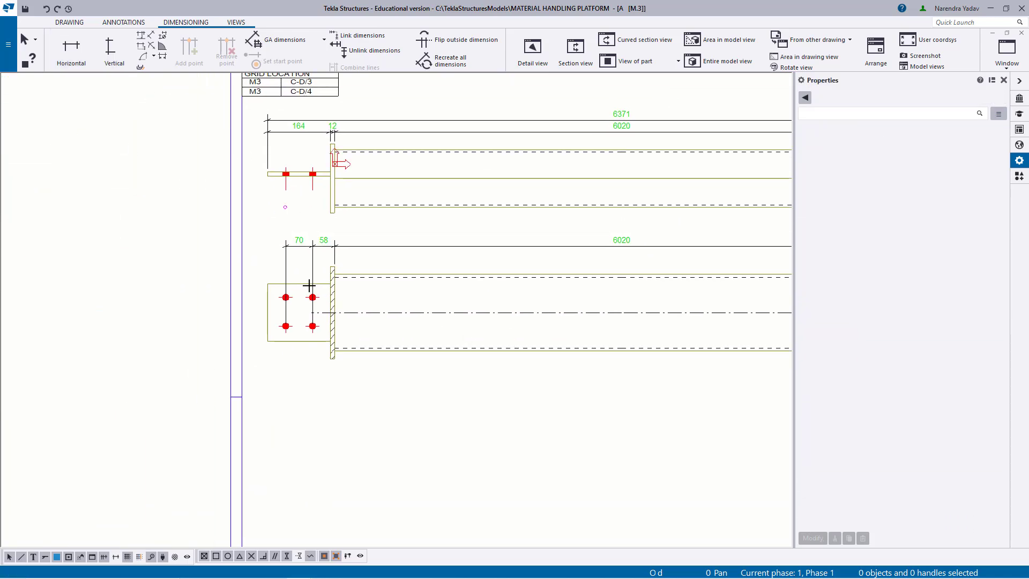
scroll(308, 313, "up", 5)
left_click(322, 260)
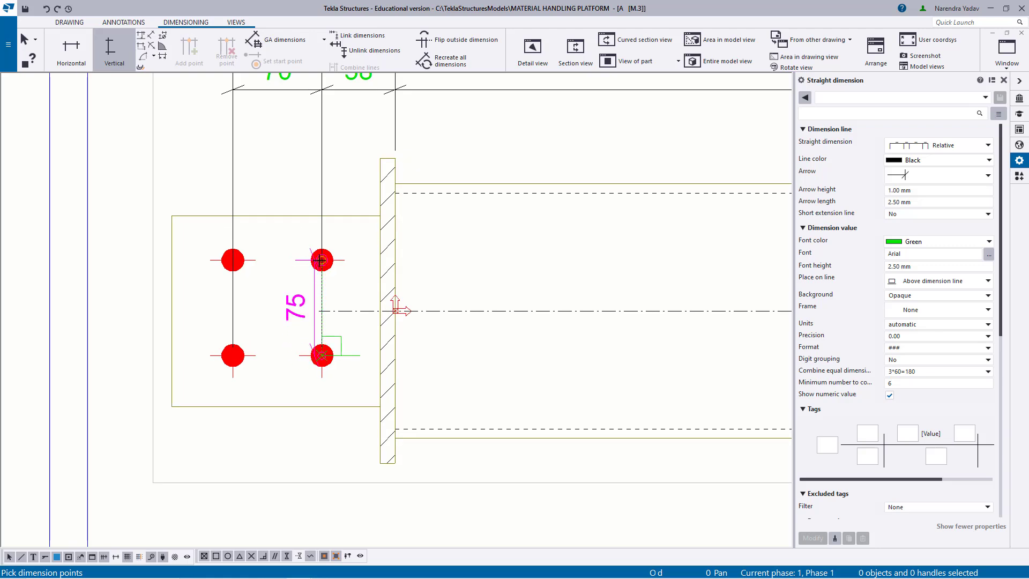
left_click(395, 184)
scroll(553, 244, "down", 2)
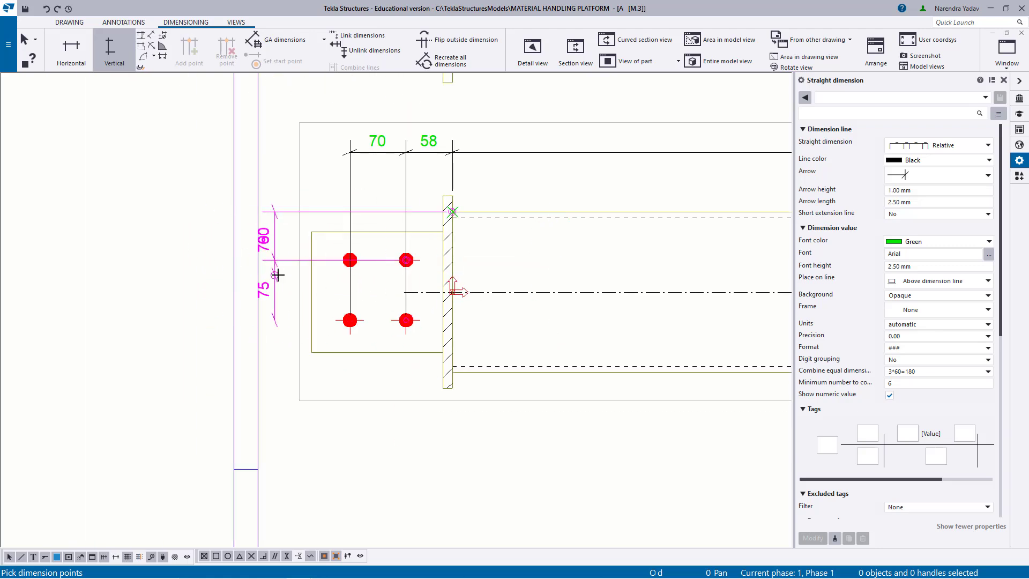
left_click(266, 264)
right_click(212, 213)
left_click(232, 222)
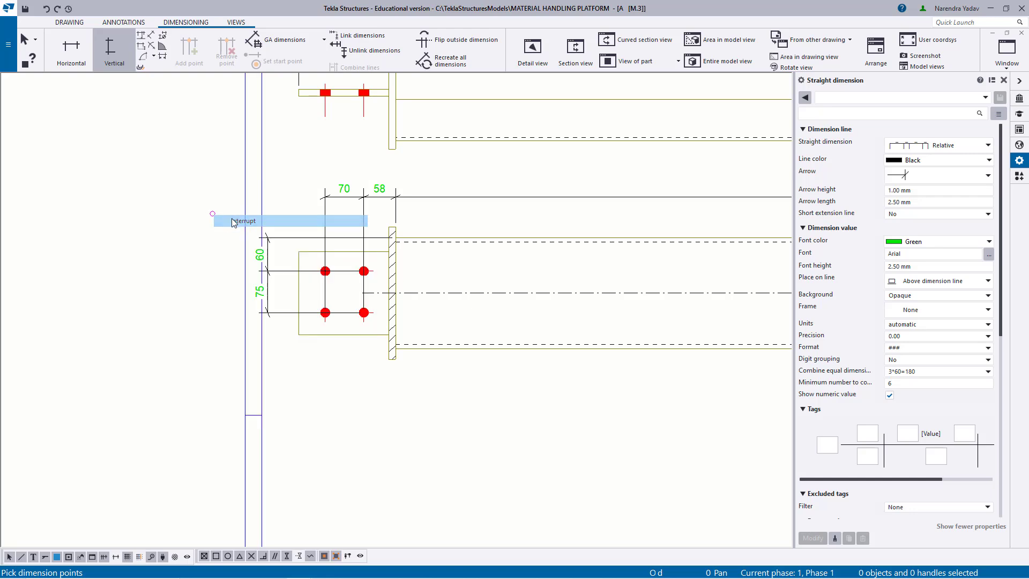
Step: Move the left vertical dimension line closer to the left bolted plate in the front view
scroll(259, 250, "up", 3)
left_click(267, 262)
left_click_drag(267, 262, 307, 267)
left_click(121, 220)
Step: Add a vertical dimension chain in the front view through the right plate's lower and upper bolts to the beam's top edge, outside the plate
scroll(109, 265, "down", 8)
middle_click_drag(513, 305, 438, 300)
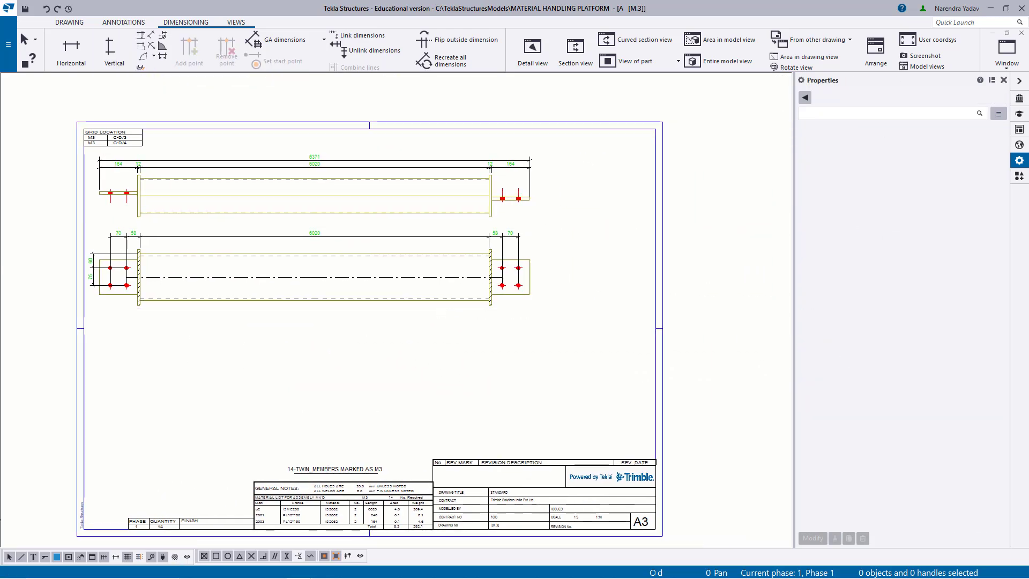
scroll(529, 282, "up", 8)
left_click(110, 48)
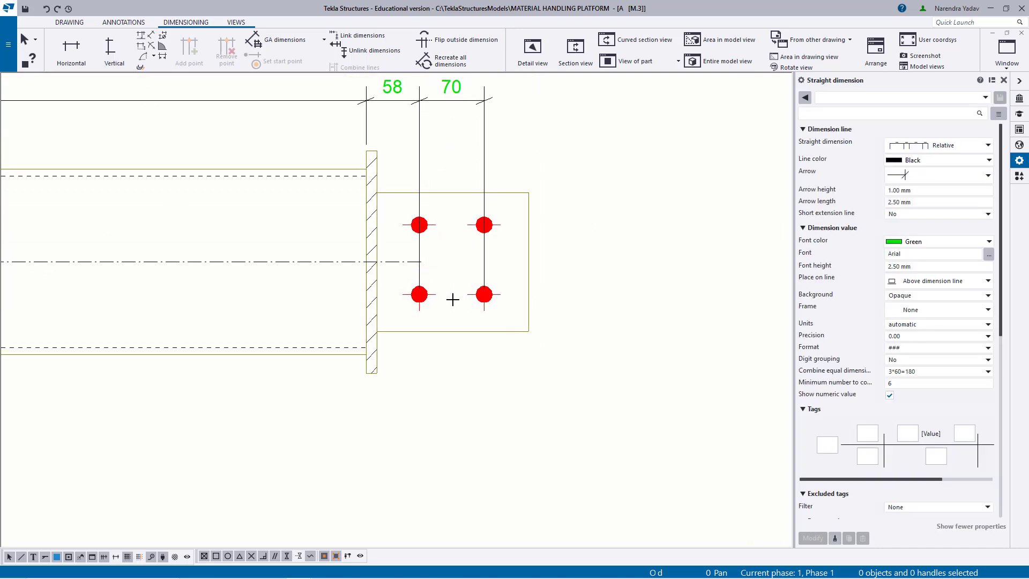
scroll(453, 299, "up", 1)
left_click(411, 293)
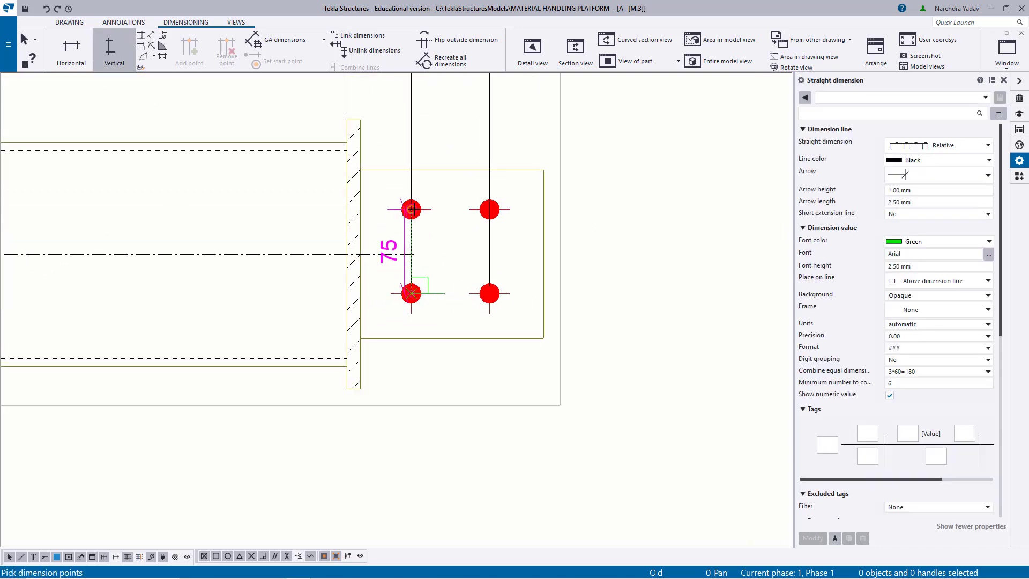
left_click(412, 209)
left_click(347, 142)
middle_click(346, 142)
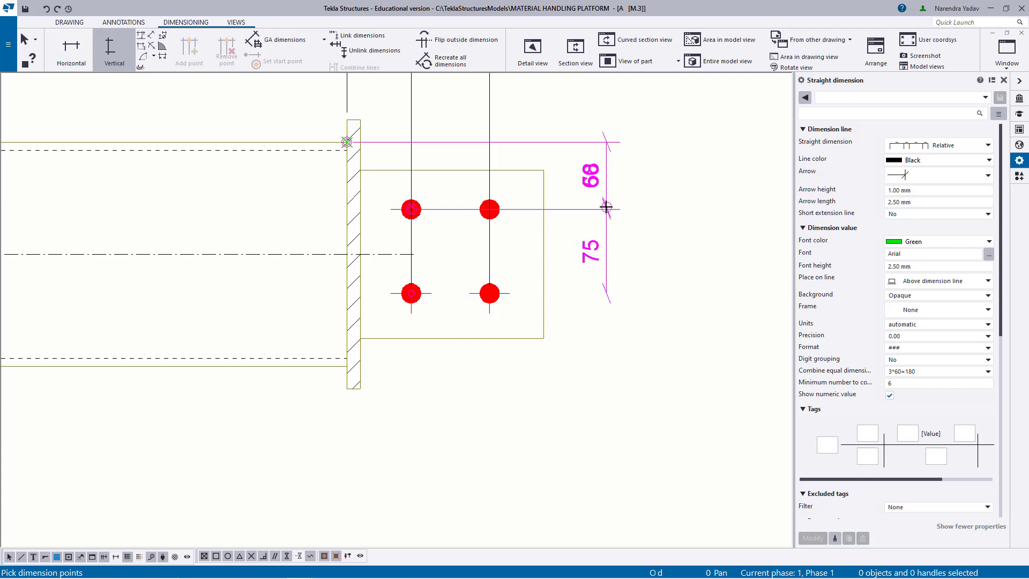
left_click(639, 191)
Step: Move the right vertical dimension line closer to the right bolted plate and close the properties pane
left_click(628, 178)
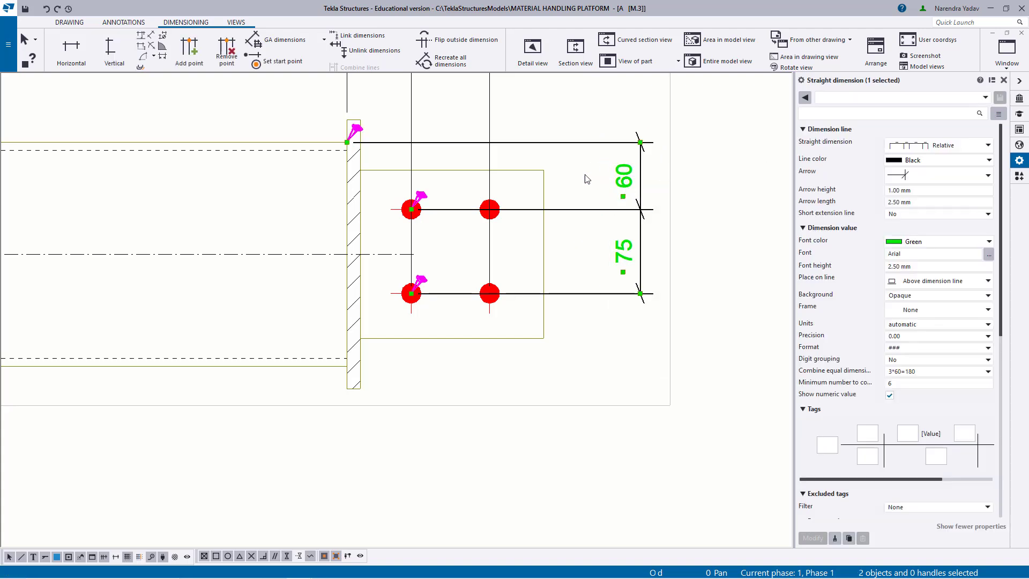
left_click_drag(607, 183, 568, 183)
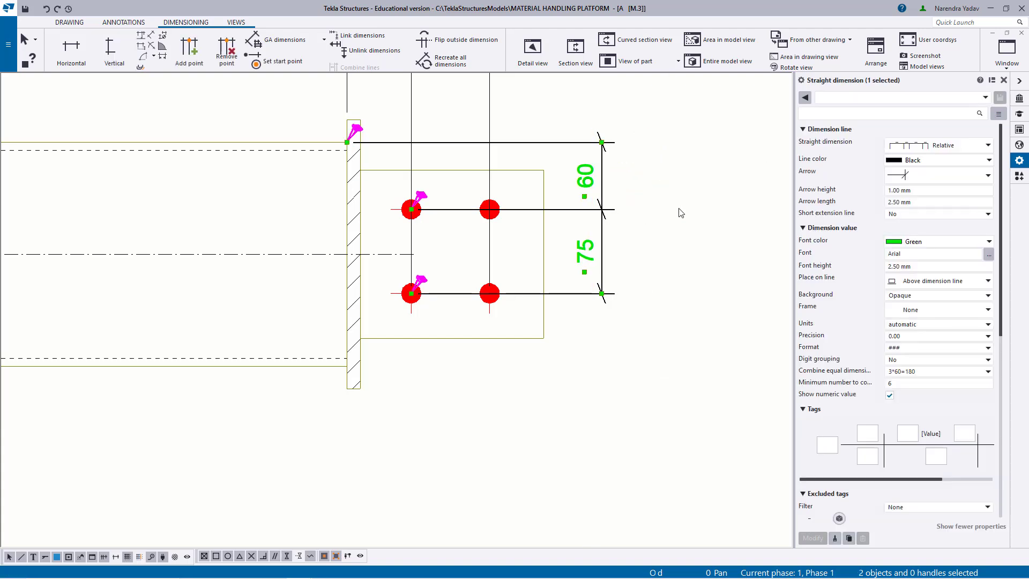
left_click(672, 282)
scroll(648, 294, "down", 8)
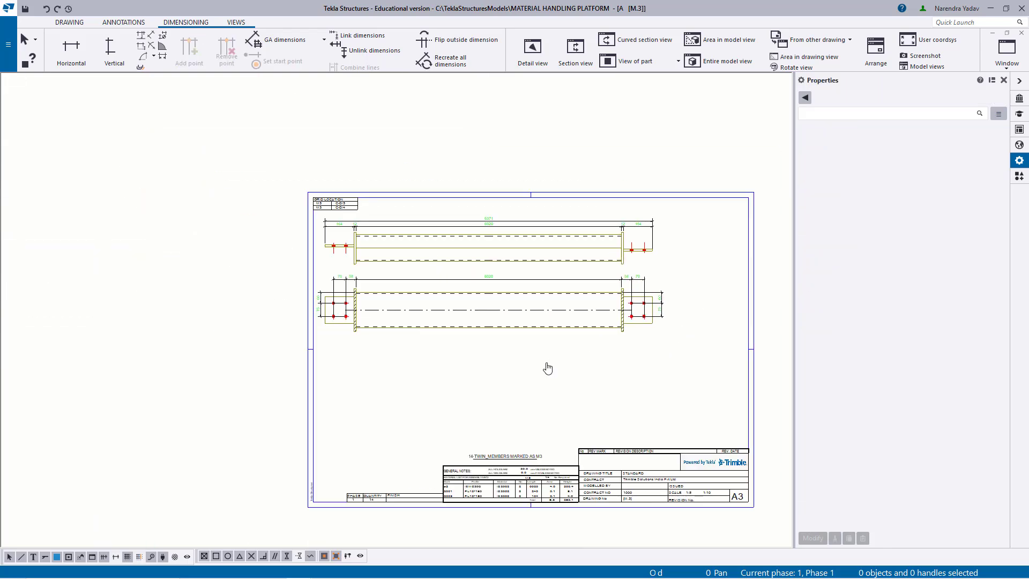
left_click(1003, 80)
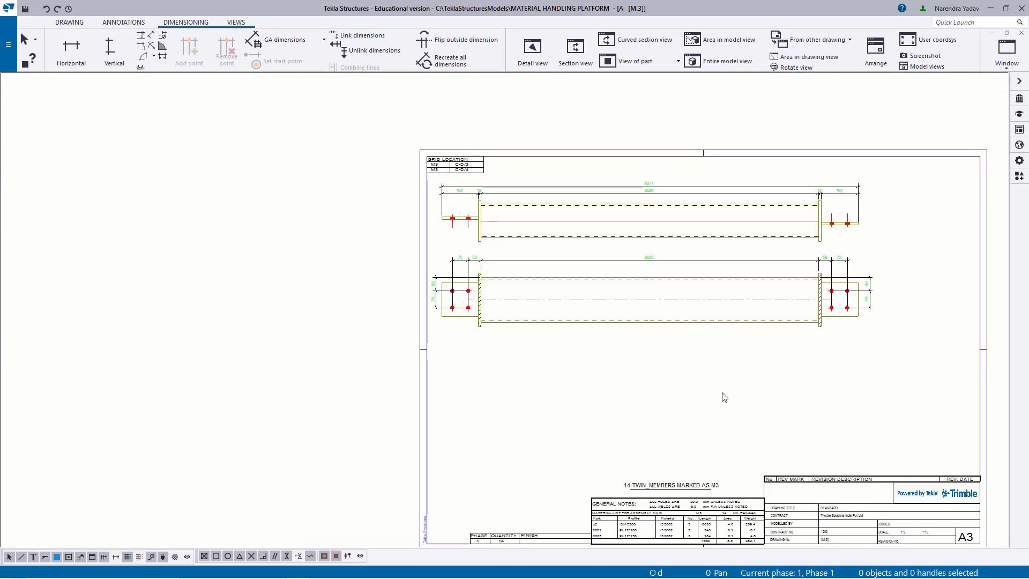
Step: Open the part properties of the right end plate in the front view
middle_click_drag(775, 401, 584, 375)
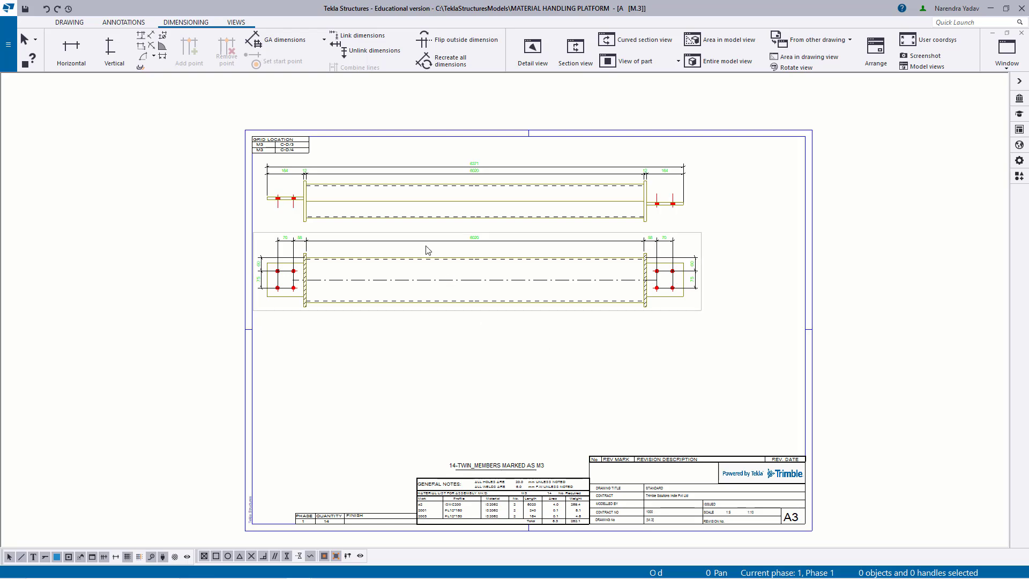
scroll(421, 252, "up", 1)
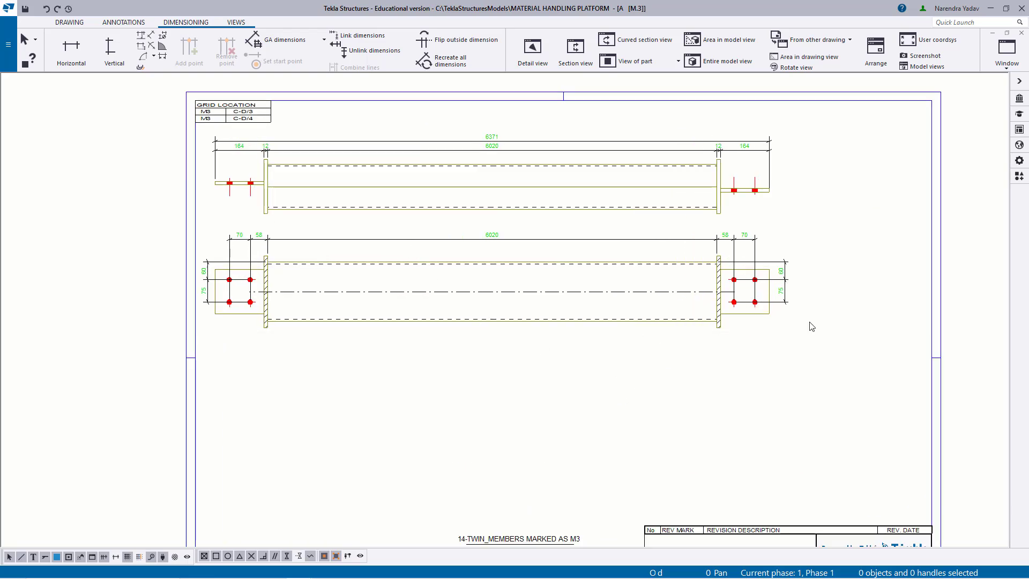
scroll(729, 273, "up", 6)
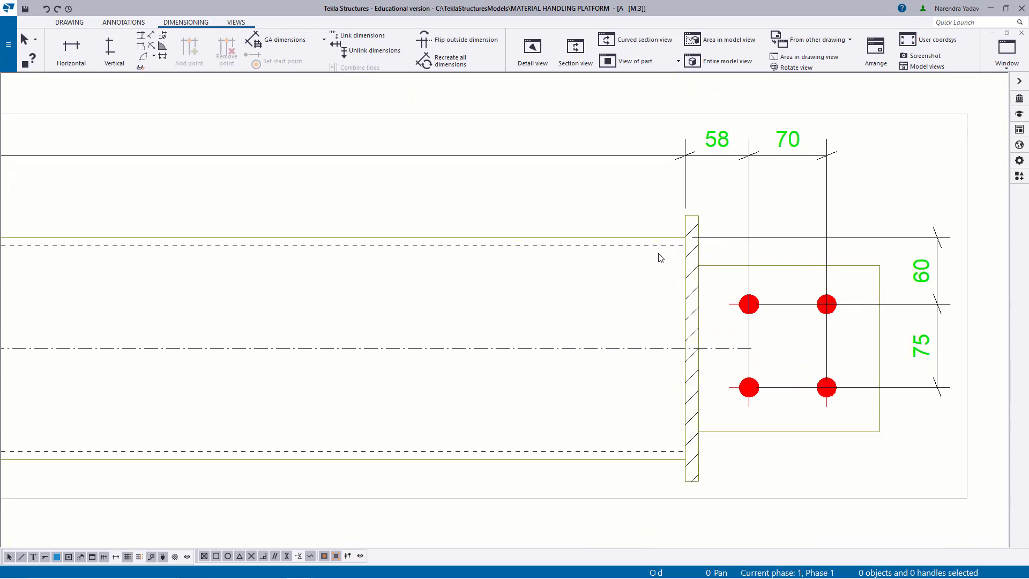
double_click(697, 232)
scroll(696, 232, "down", 1)
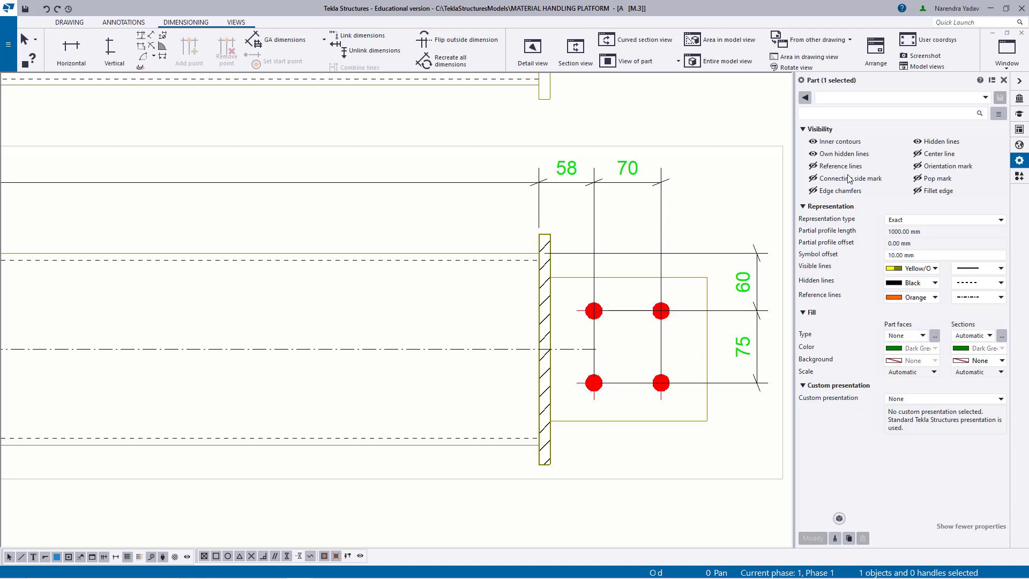
Step: Try hiding the right end plate's inner contours, and switch them back on
left_click(814, 142)
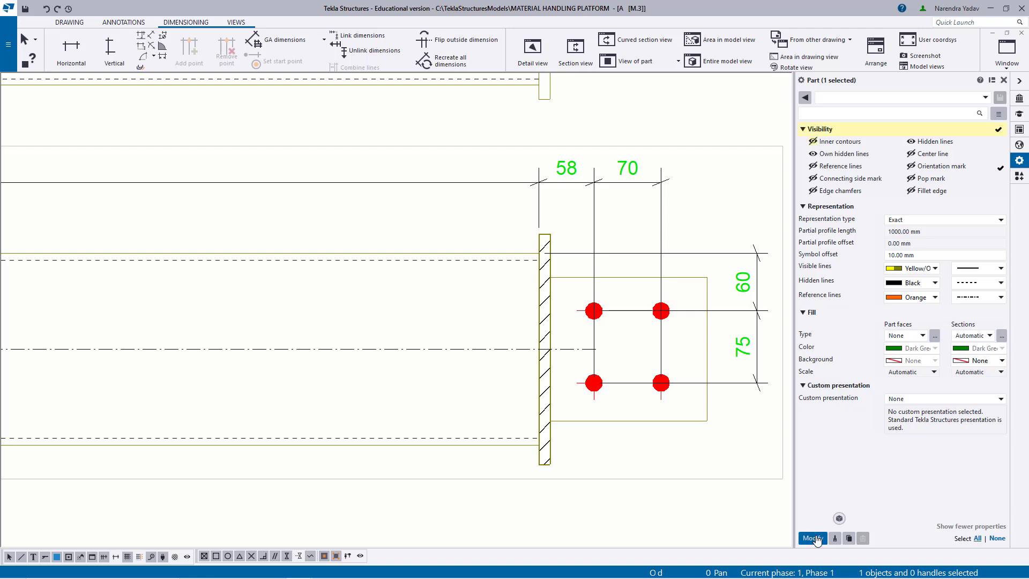
left_click(813, 538)
left_click(813, 142)
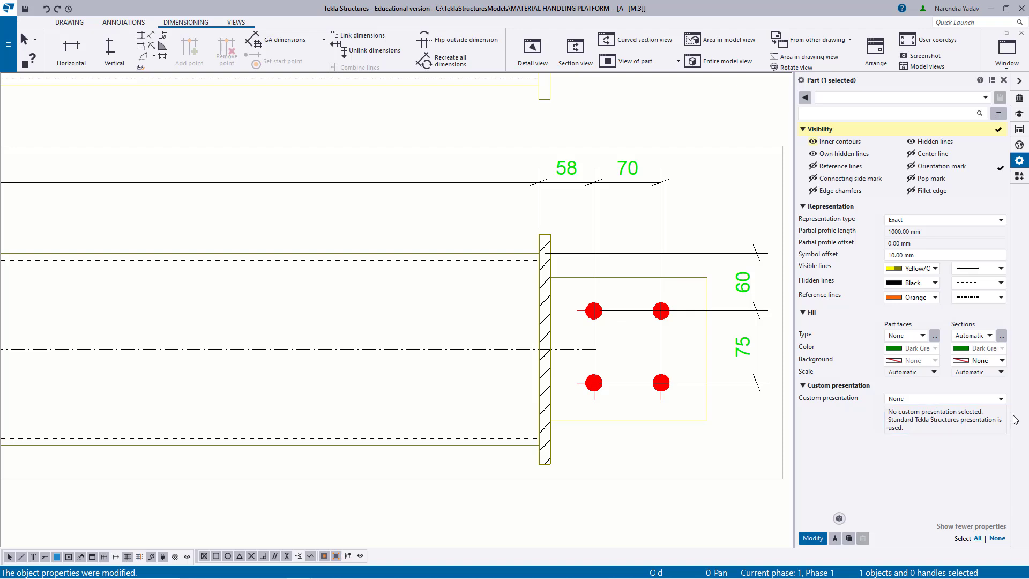
Step: Set the right end plate's section fill type to None and apply the change
left_click(989, 336)
left_click(988, 336)
left_click(986, 336)
left_click(965, 357)
left_click(813, 538)
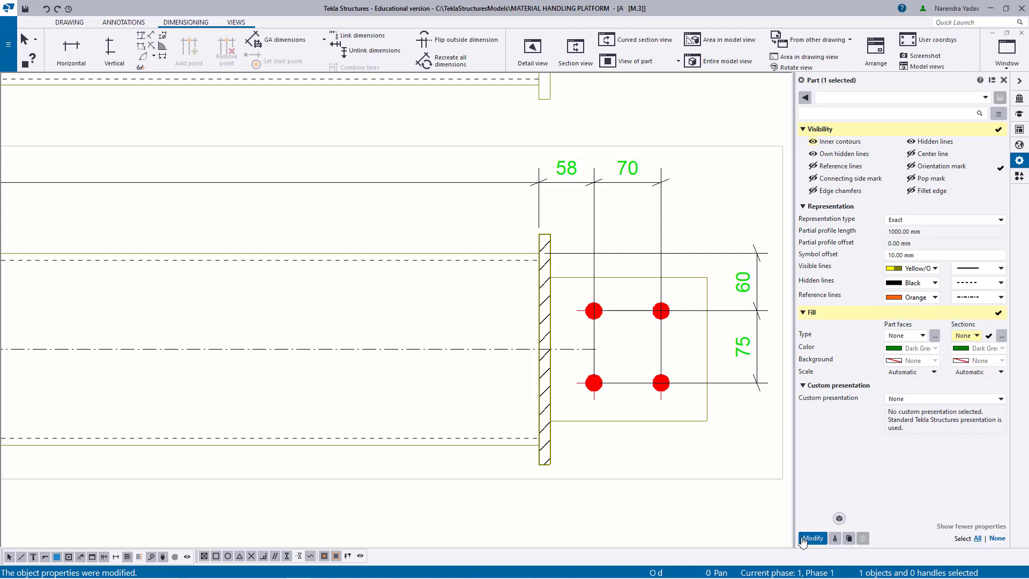
Step: Set the section fill type of the left end plate in the front view to None and apply the change
scroll(665, 322, "down", 5)
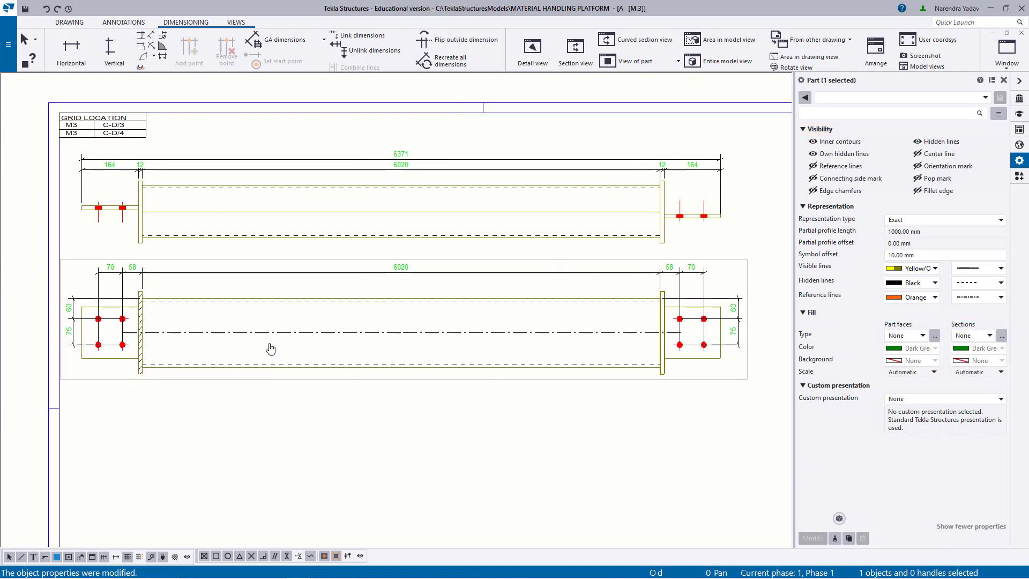
scroll(310, 261, "up", 5)
left_click(314, 255)
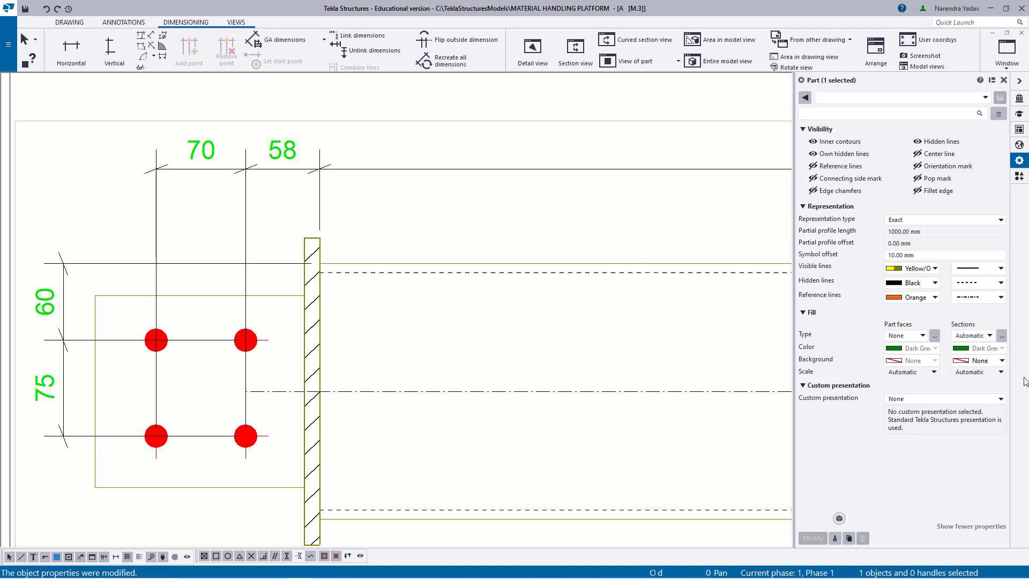
left_click(984, 336)
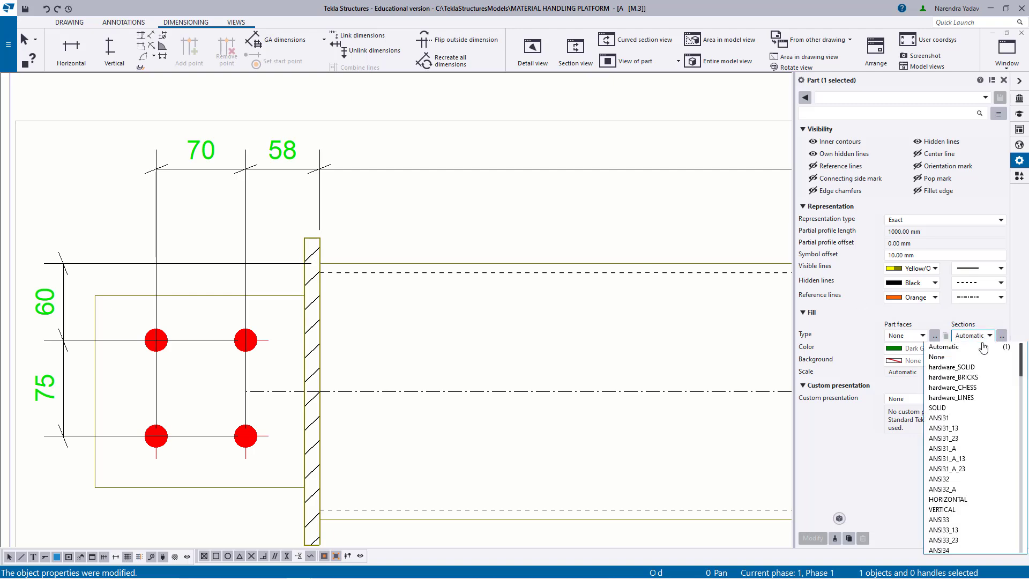
left_click(965, 358)
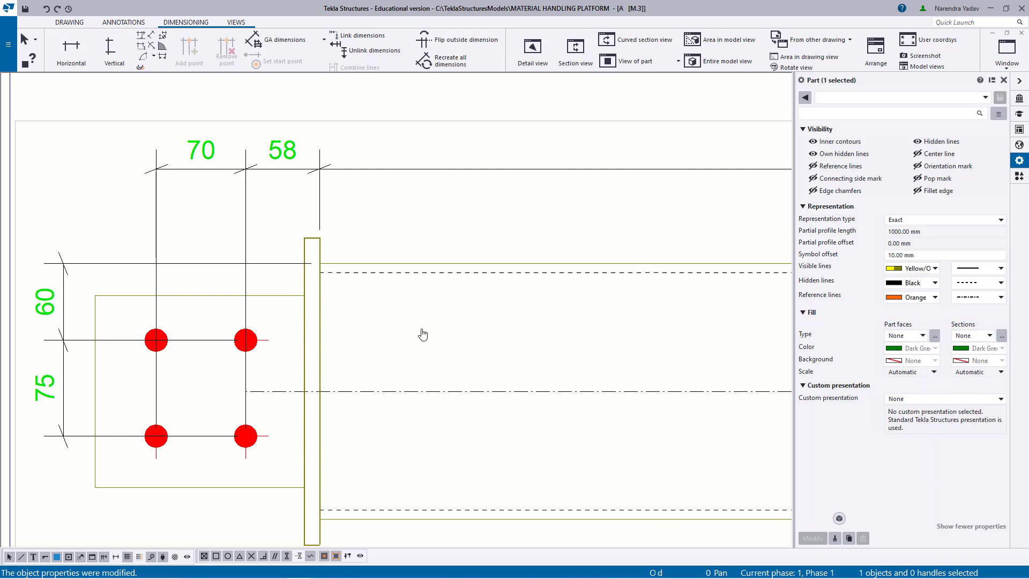
left_click(372, 304)
Step: Create a section view cutting vertically across the front view's beam just right of midspan, looking left, and place it below the beam's left end
scroll(338, 303, "down", 6)
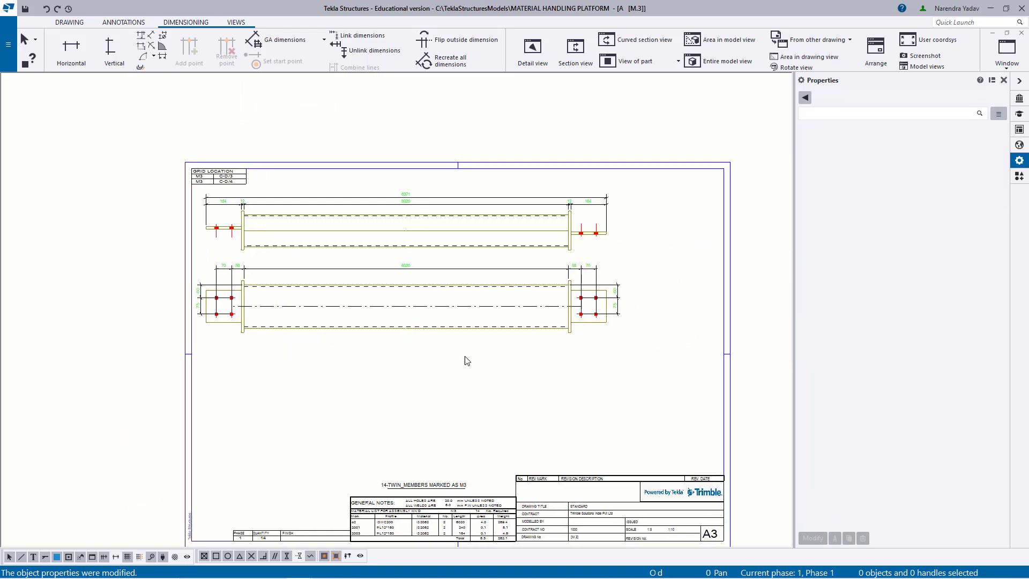
left_click(236, 22)
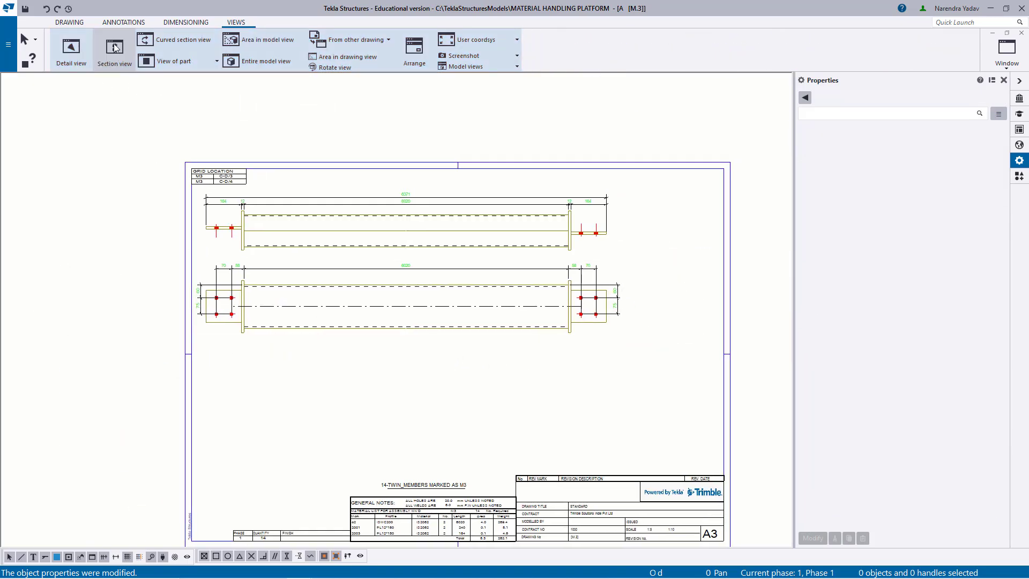
scroll(388, 335, "up", 3)
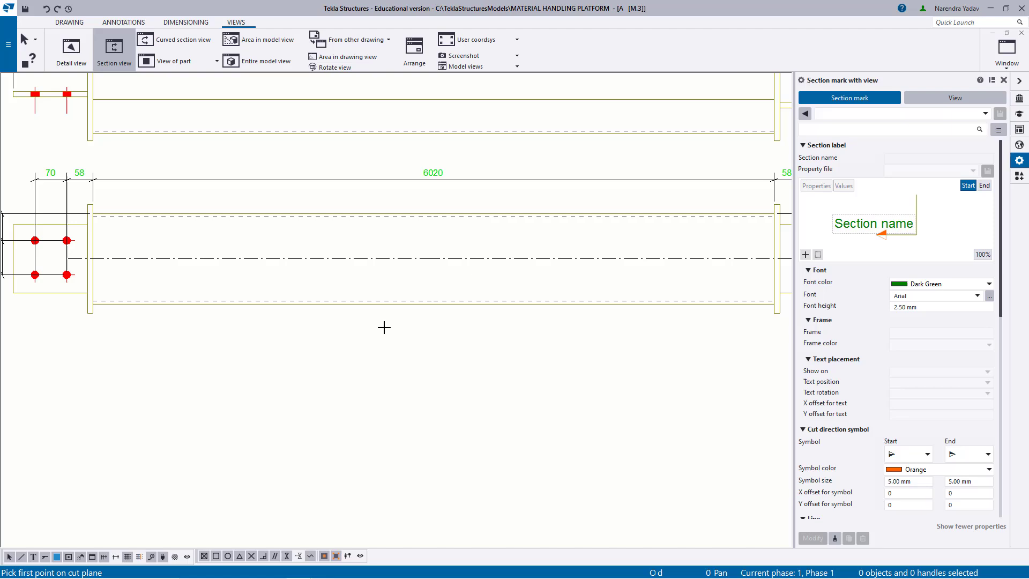
left_click(485, 303)
left_click(485, 213)
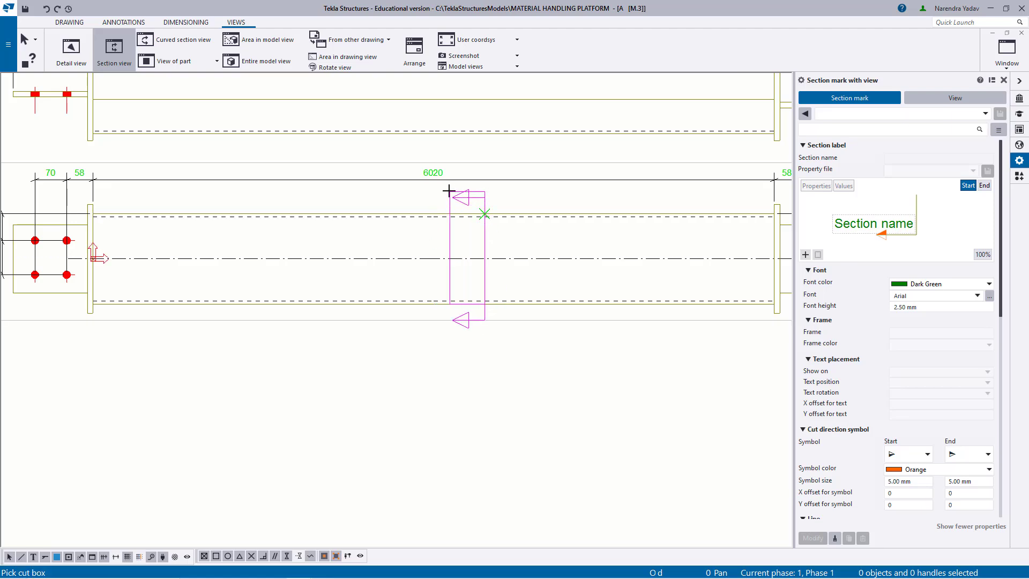
scroll(509, 327, "down", 3)
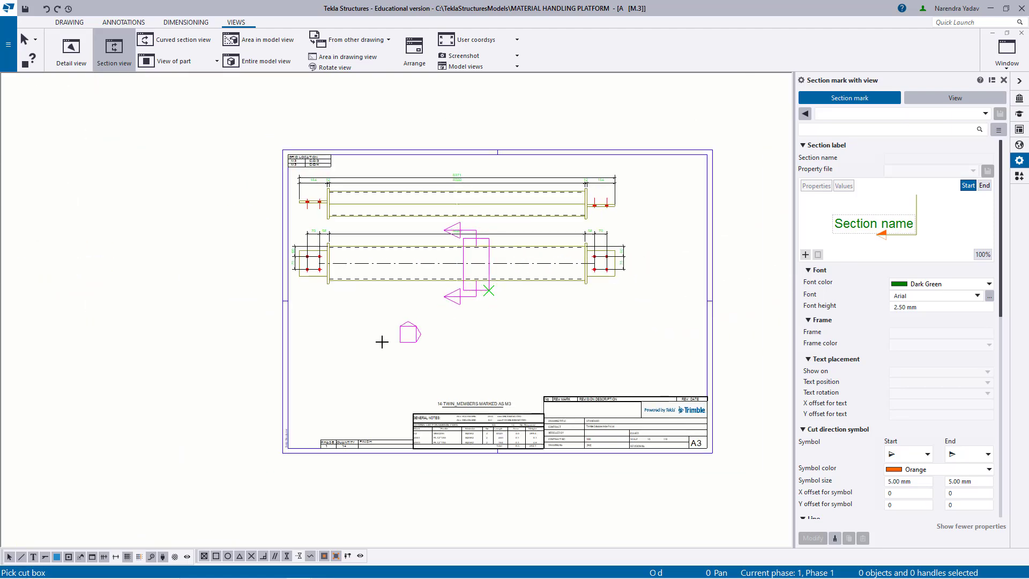
left_click(352, 336)
scroll(353, 340, "up", 5)
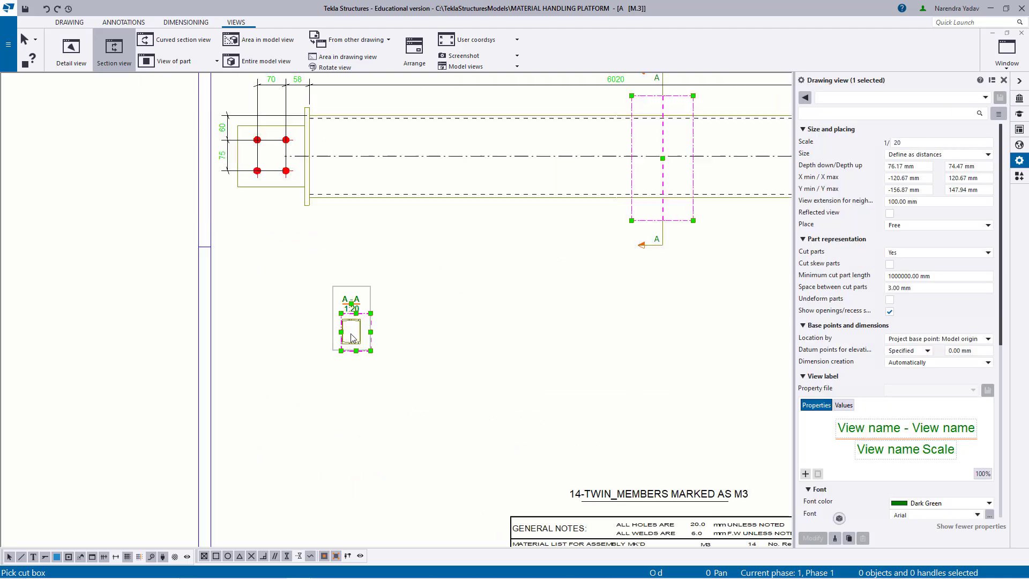
Step: Set the scale of section view A-A to 1/6 and apply the change
left_click(455, 325)
double_click(377, 271)
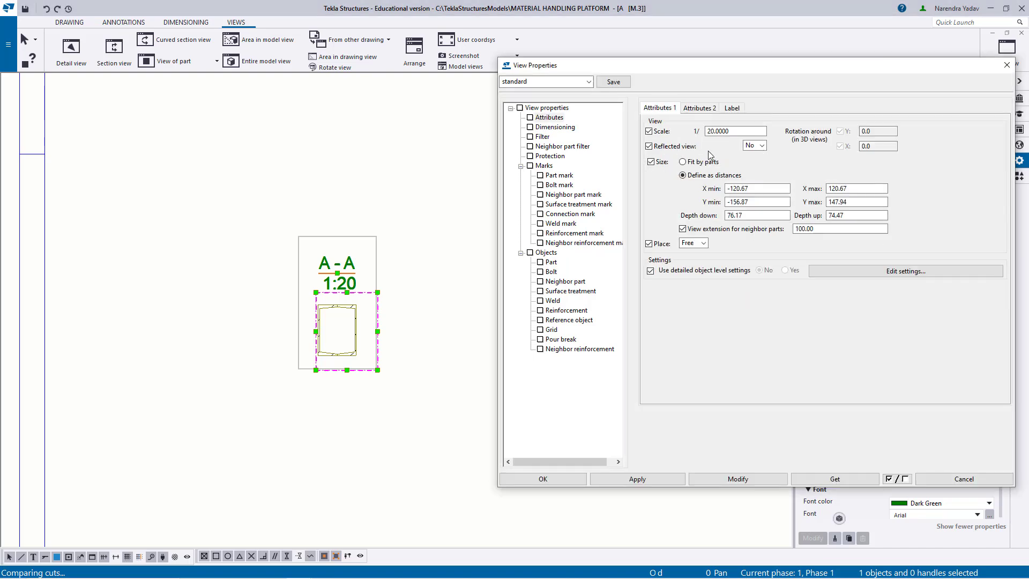
double_click(732, 132)
left_click(702, 478)
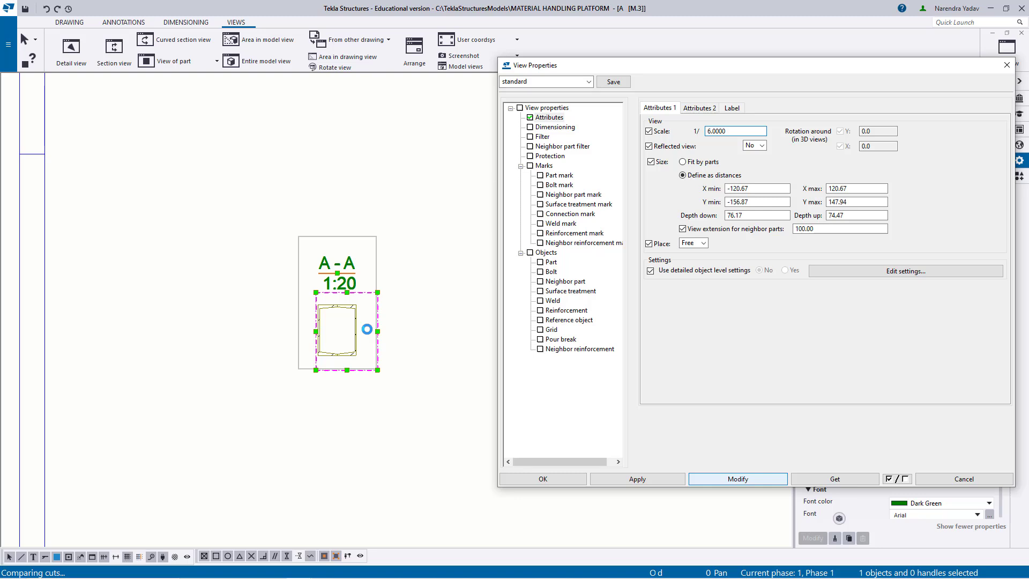
Step: Set the vertical position of the section view's label to Below
left_click(739, 108)
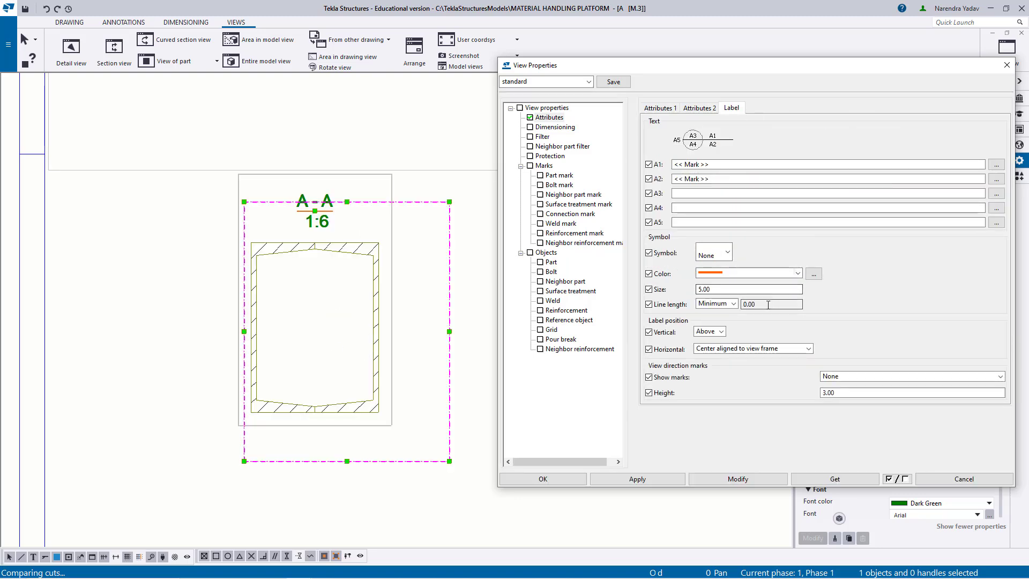
left_click(709, 332)
left_click(707, 352)
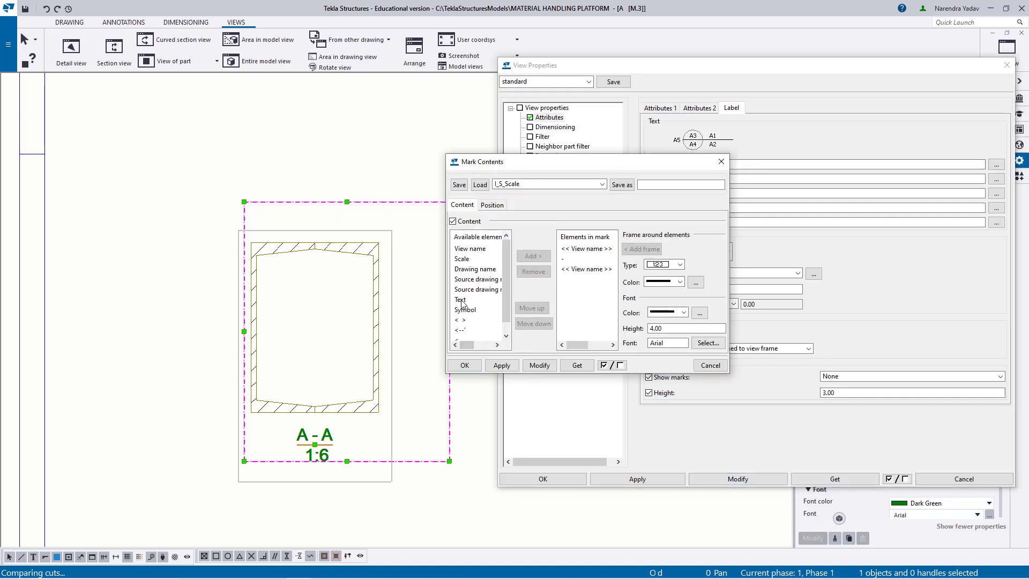
Step: Add the text SECTION as the first element of the section label's upper line and apply the change
double_click(461, 299)
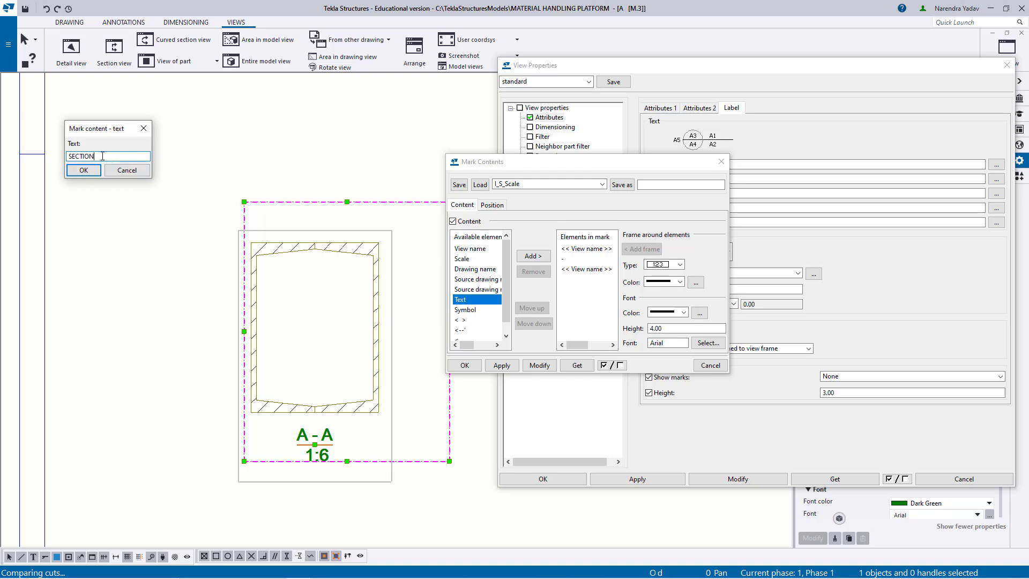
type("SECTION")
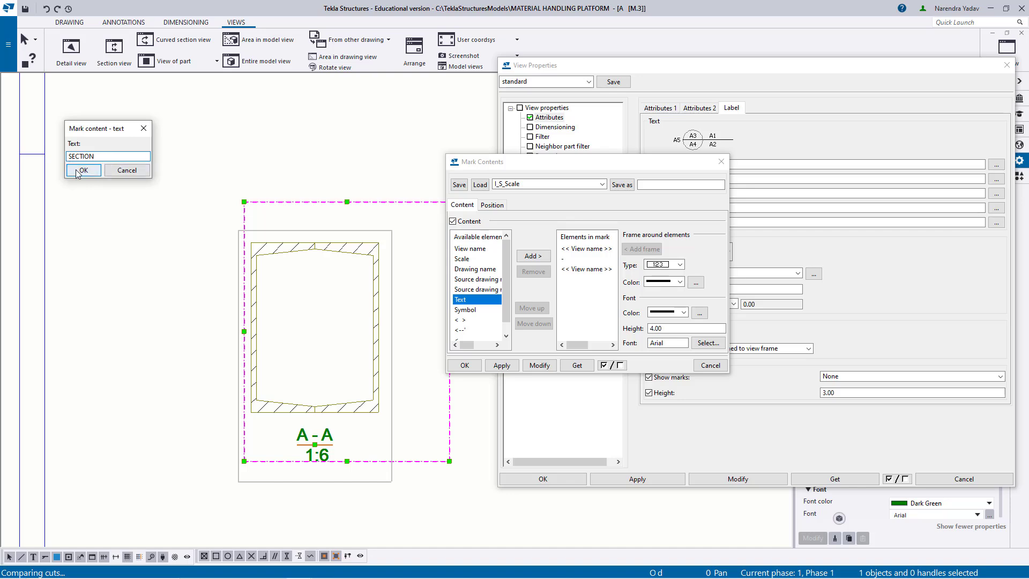
key("Return")
left_click(573, 280)
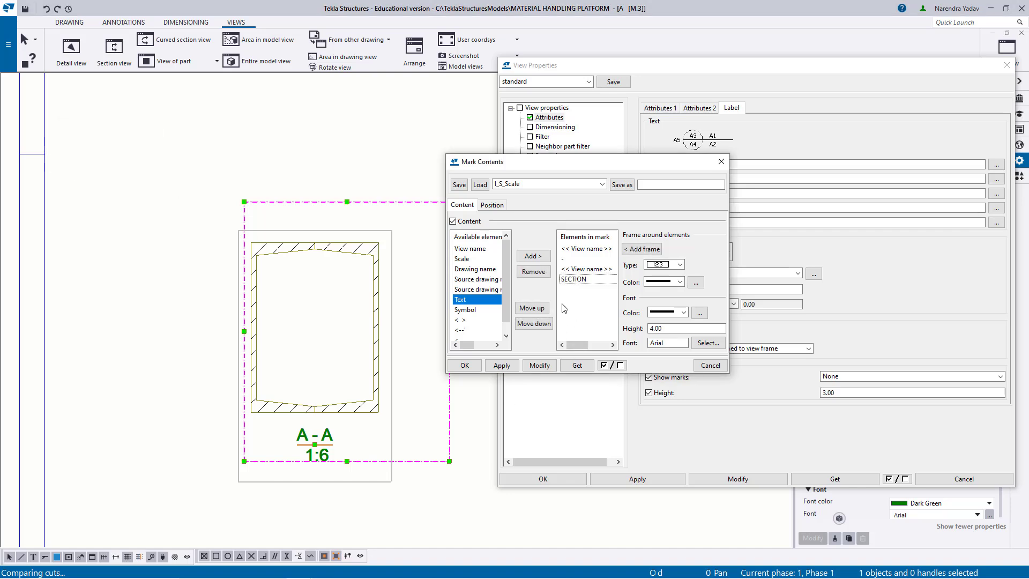
left_click(532, 308)
left_click(532, 308)
left_click(531, 308)
left_click(540, 366)
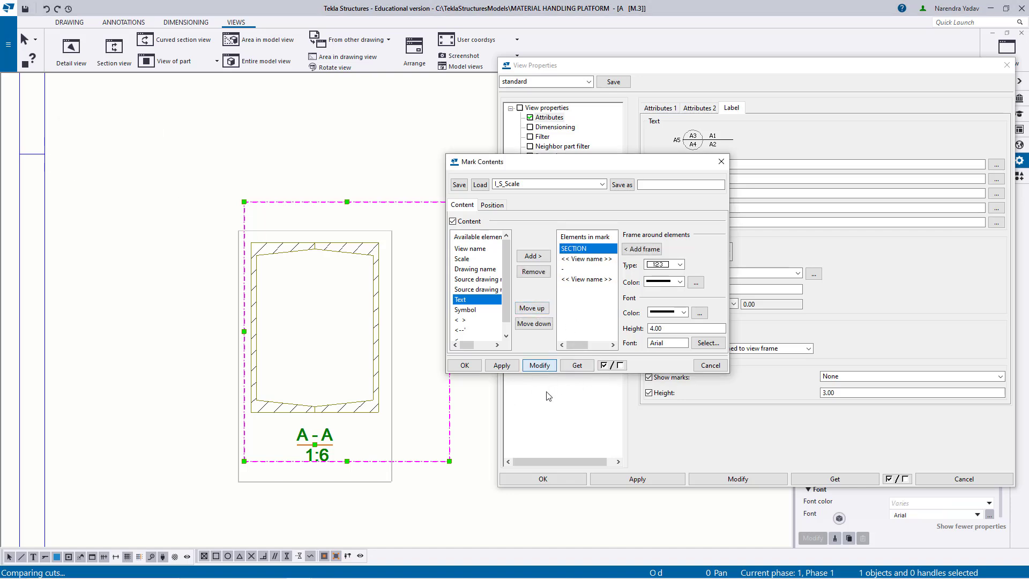
Step: Set the font height of all elements in the label's upper line to 3.00 and their colour to green, and accept the view properties
left_click(590, 284)
left_click_drag(589, 284, 577, 241)
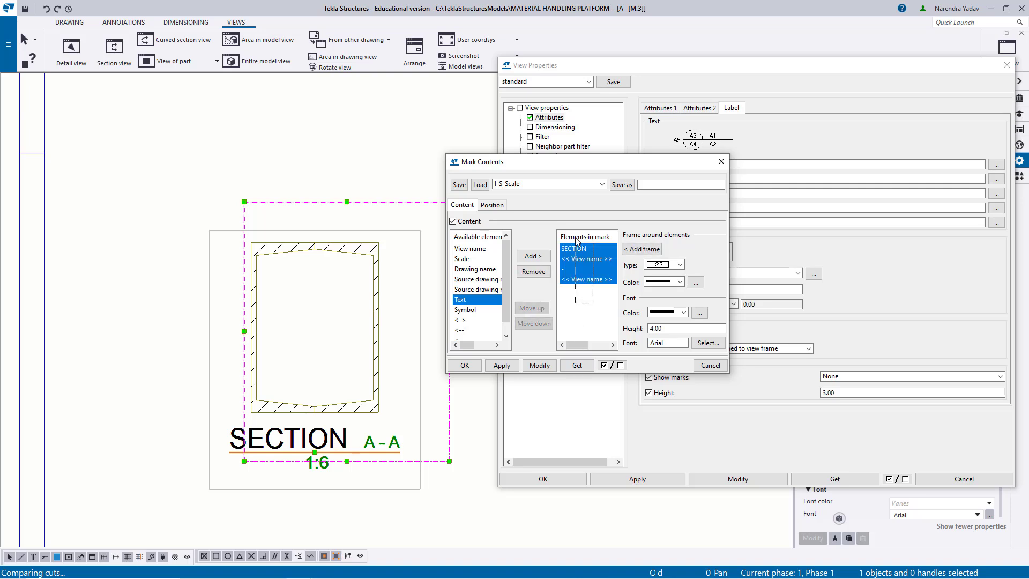
left_click_drag(682, 328, 584, 324)
left_click(540, 365)
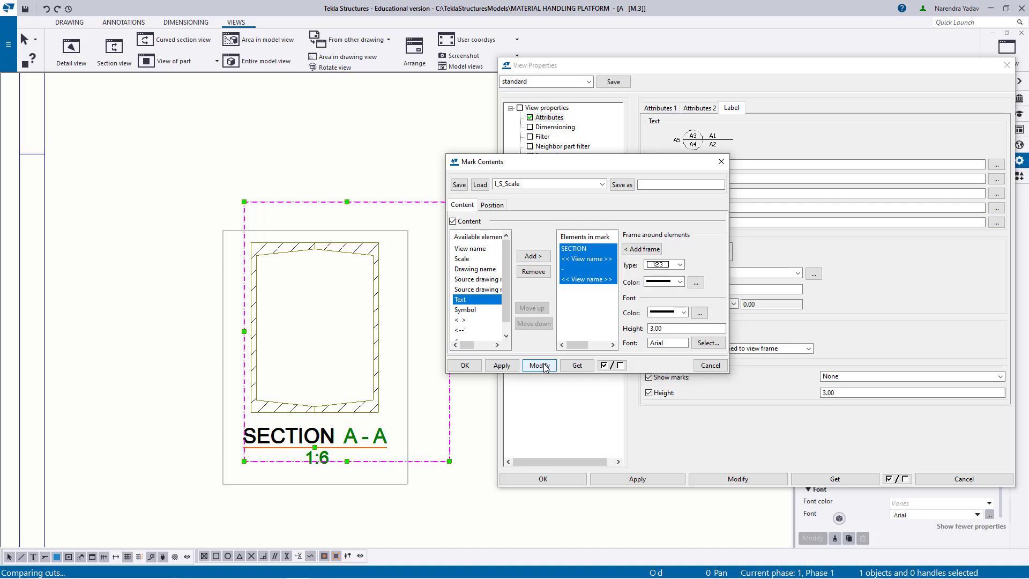
left_click(679, 315)
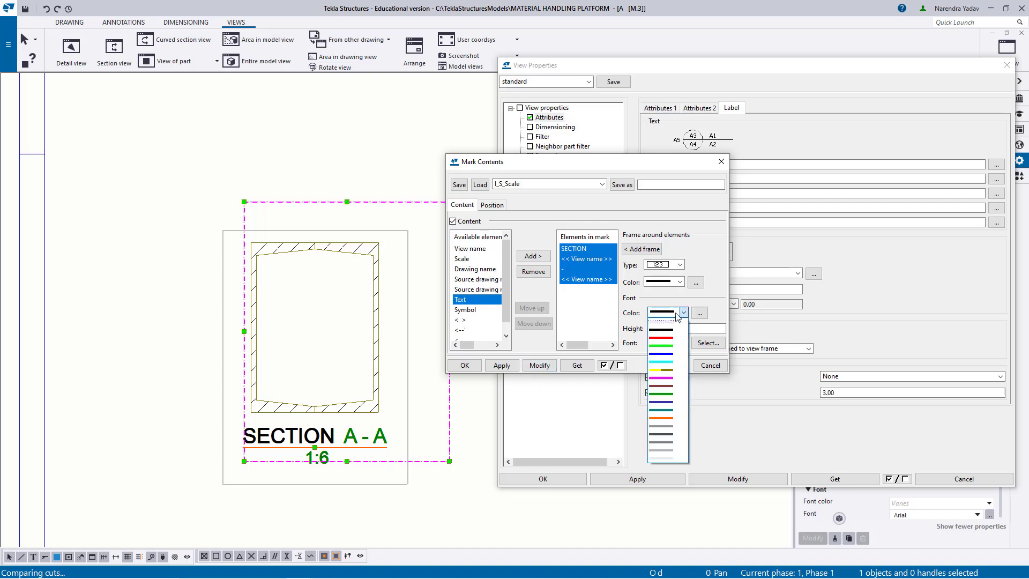
left_click(666, 346)
left_click(545, 368)
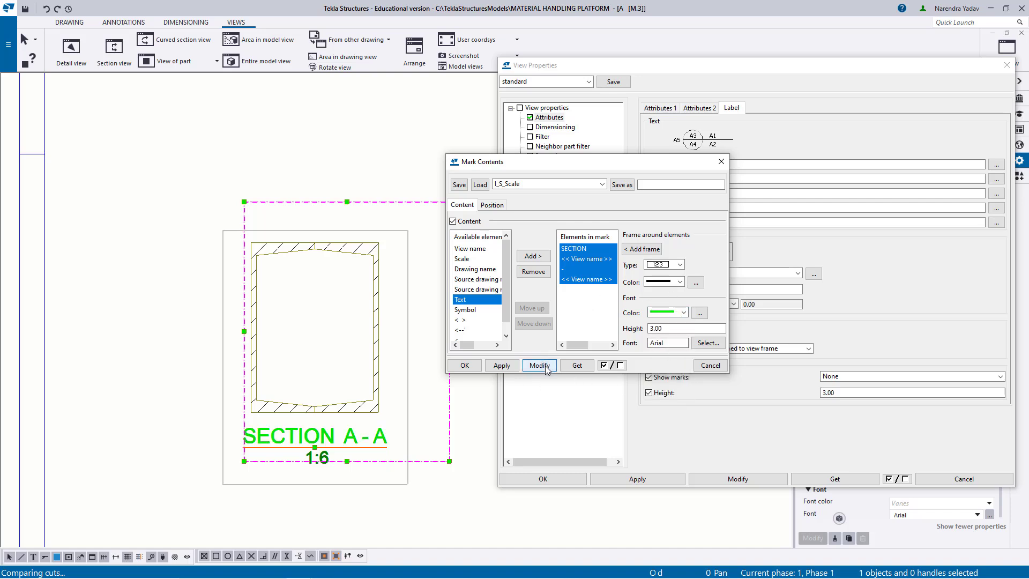
left_click(465, 366)
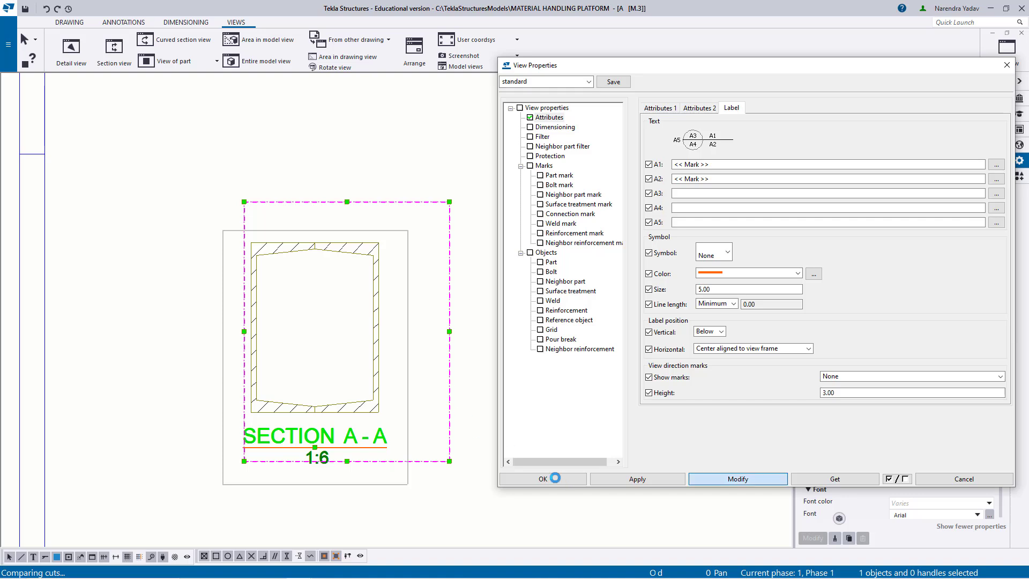
left_click(543, 479)
left_click(596, 295)
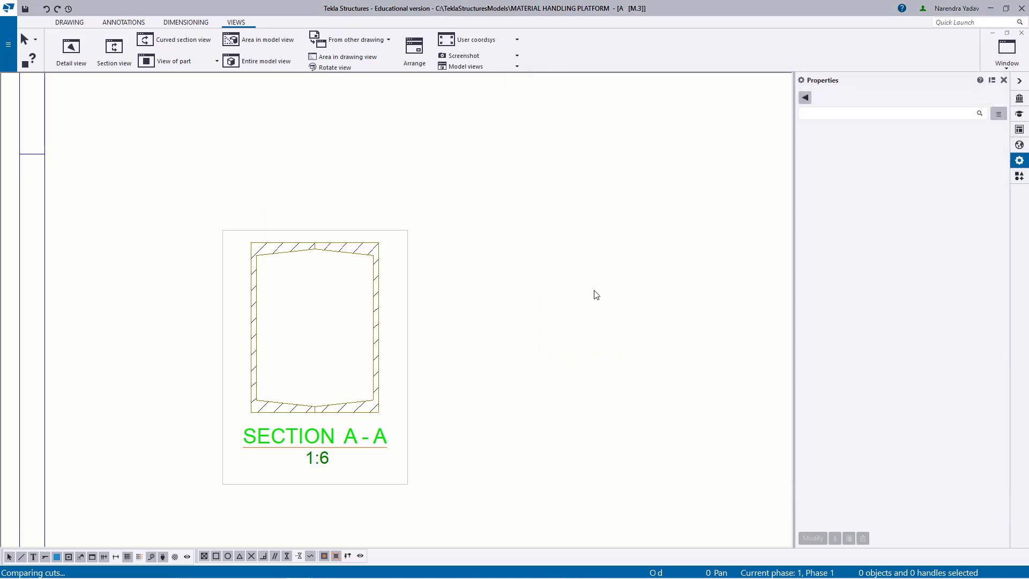
left_click(1004, 80)
Step: Add a part mark to the right channel in section A-A using applied mark properties and move it closer to the channel's upper corner
scroll(673, 223, "up", 4)
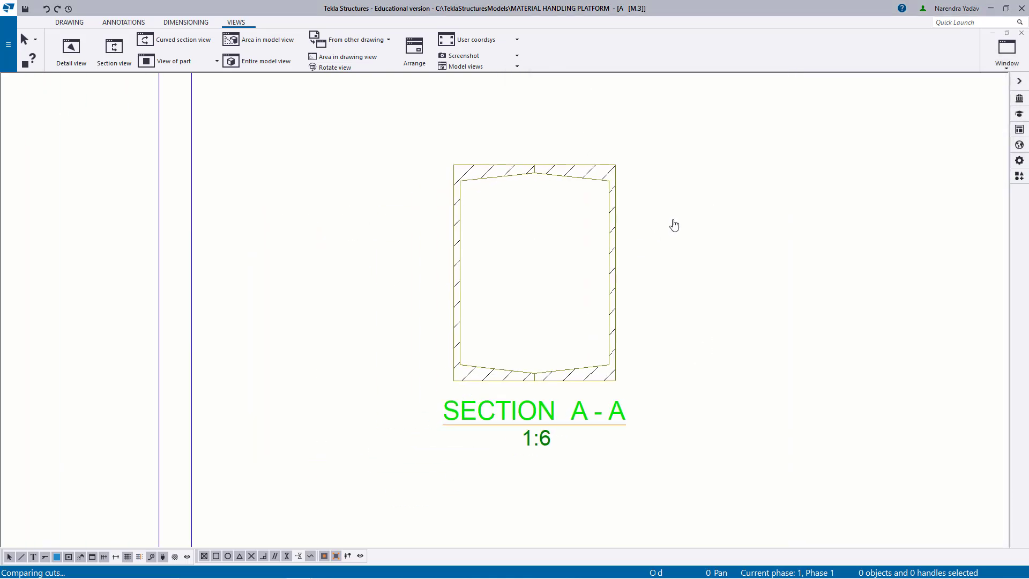
left_click(580, 170)
right_click(581, 170)
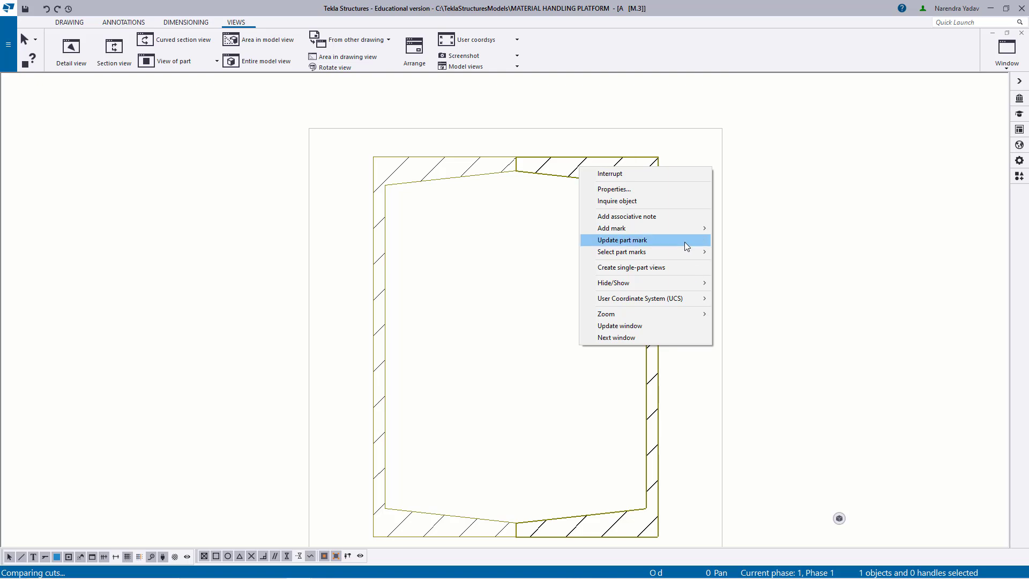
mouse_move(686, 229)
left_click(760, 240)
scroll(606, 257, "down", 2)
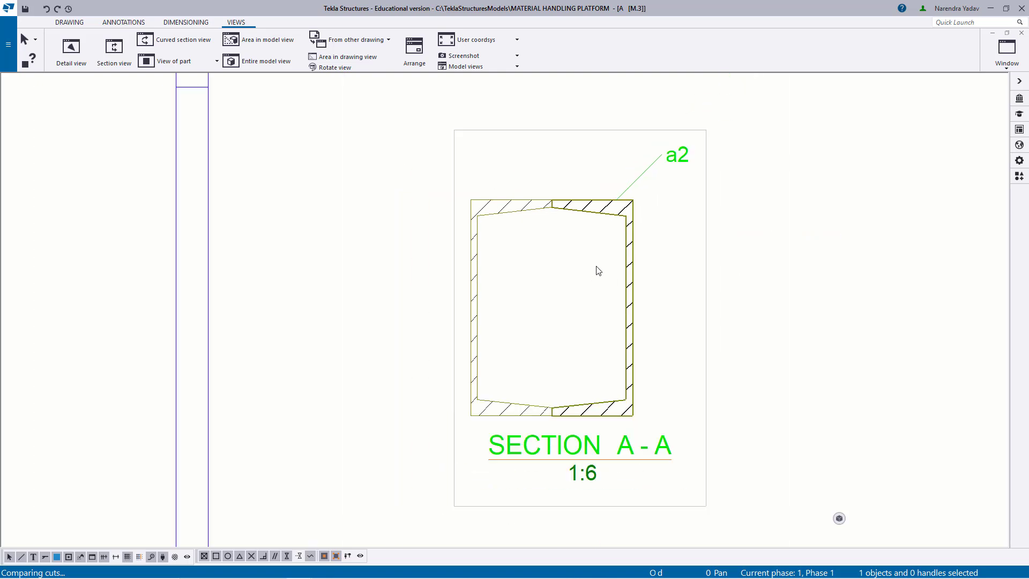
scroll(675, 160, "up", 3)
mouse_move(629, 171)
left_mouse_down()
mouse_move(618, 185)
mouse_move(637, 189)
left_mouse_up()
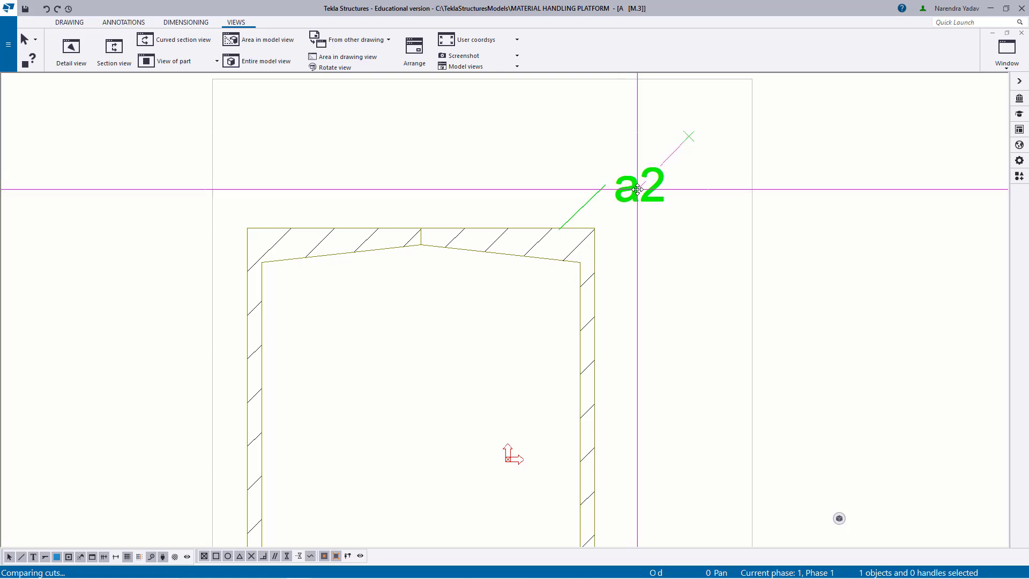
Step: Add a part mark to the left channel in section A-A using applied mark properties and place it above the channel's upper left corner
right_click(336, 236)
mouse_move(430, 293)
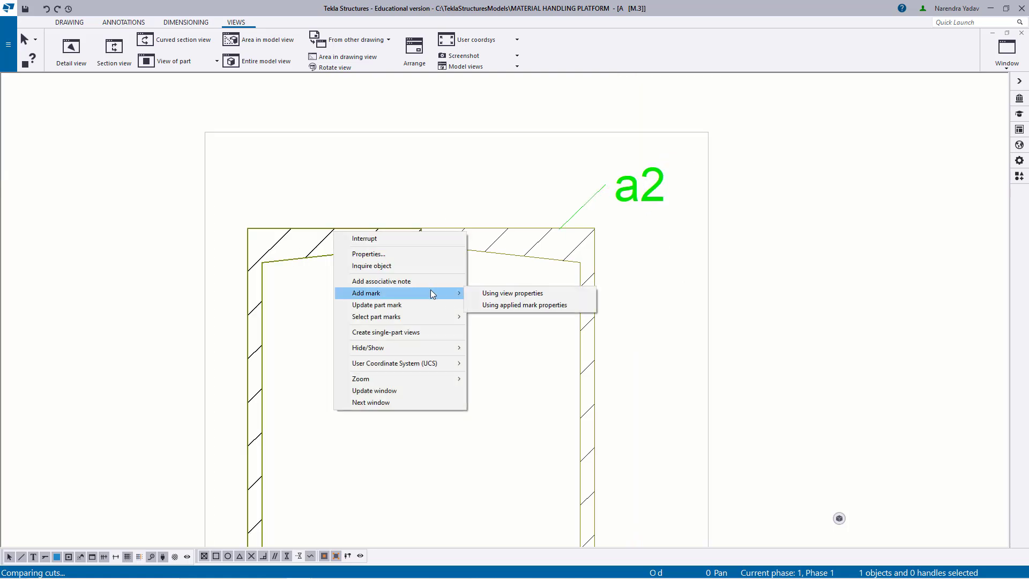
left_click(520, 305)
scroll(365, 220, "down", 2)
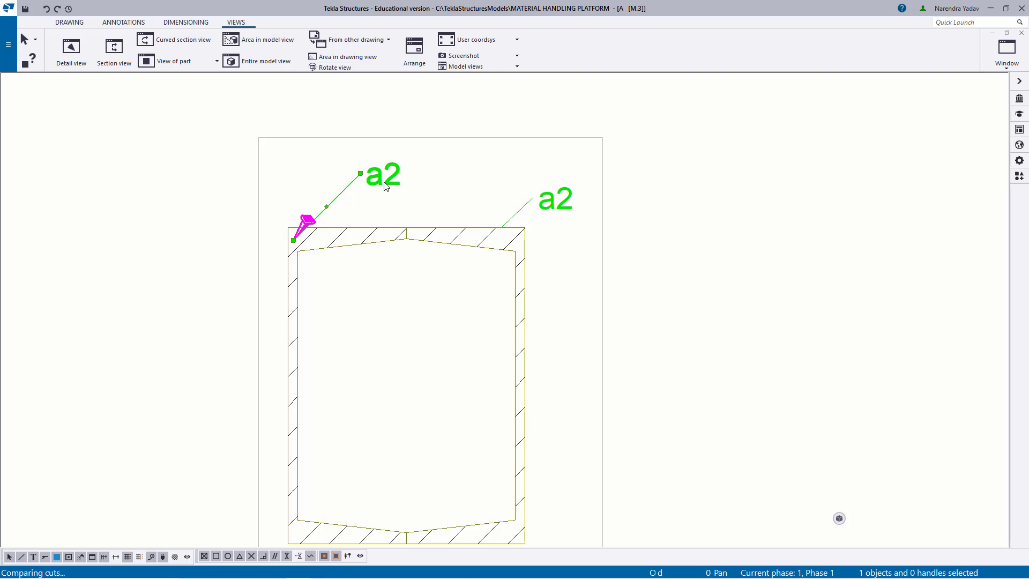
left_click_drag(371, 182, 438, 176)
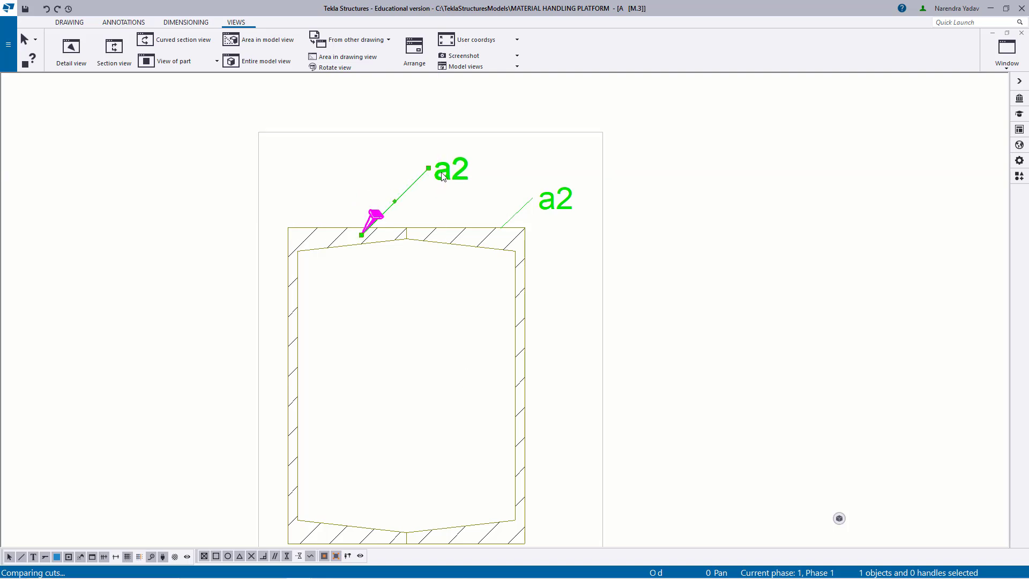
key("Delete")
key("ctrl+z")
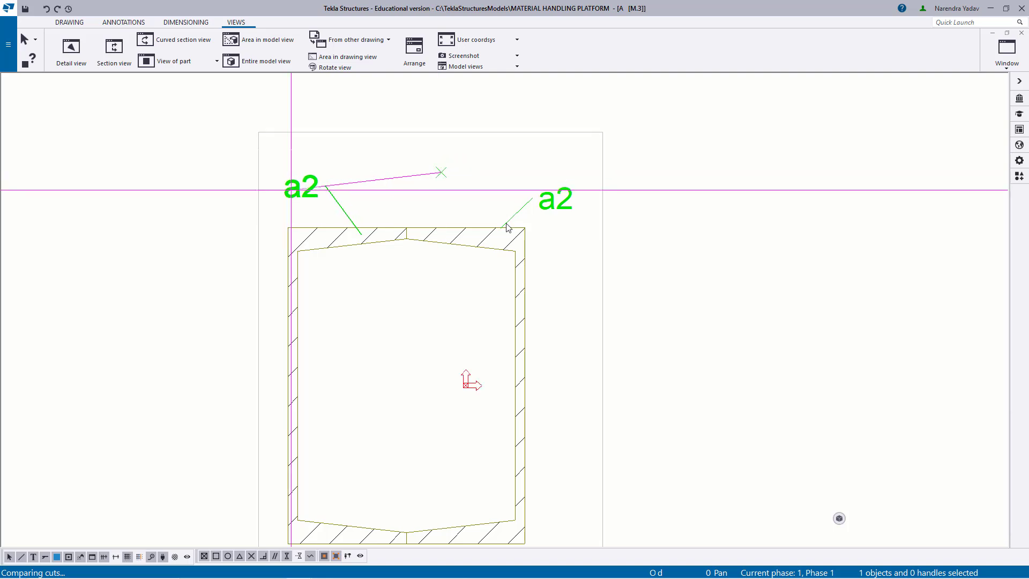
key("Escape")
Step: Place a weld mark above section A-A with its leader pointing at the upper joint between the two channels
scroll(478, 262, "down", 5)
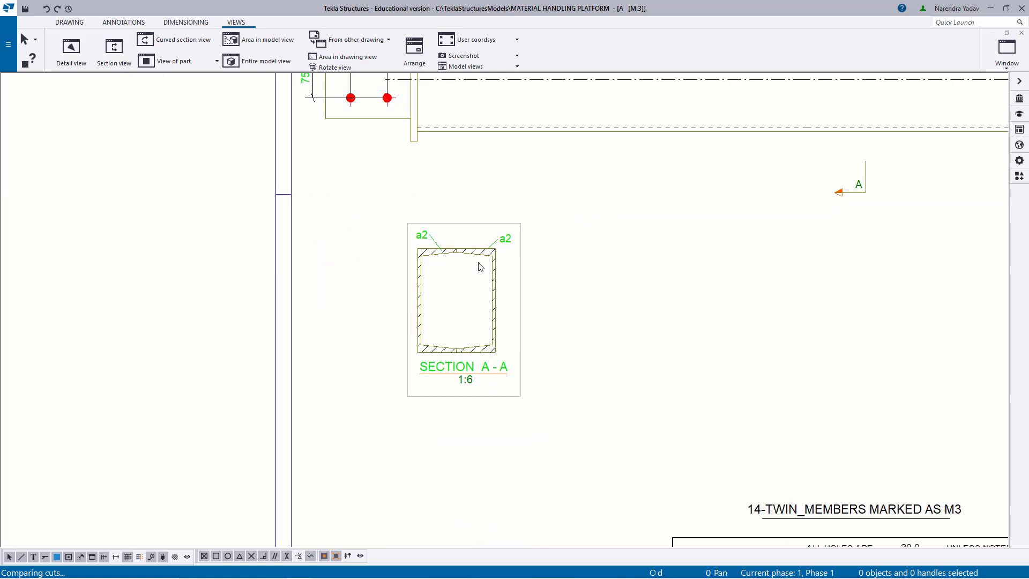
middle_click_drag(705, 362, 625, 360)
scroll(416, 329, "up", 2)
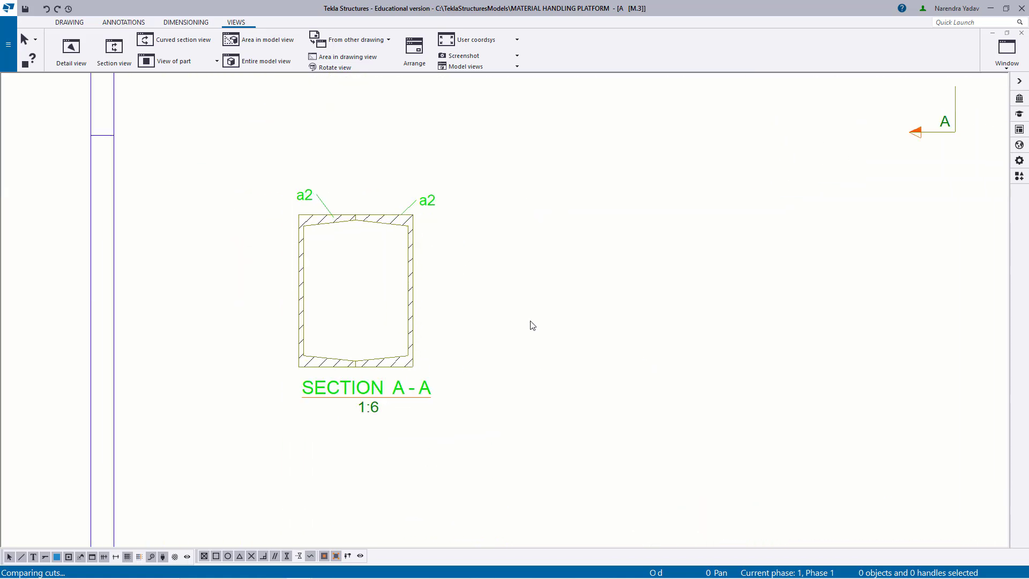
left_click(123, 22)
left_click(114, 44)
scroll(360, 228, "up", 4)
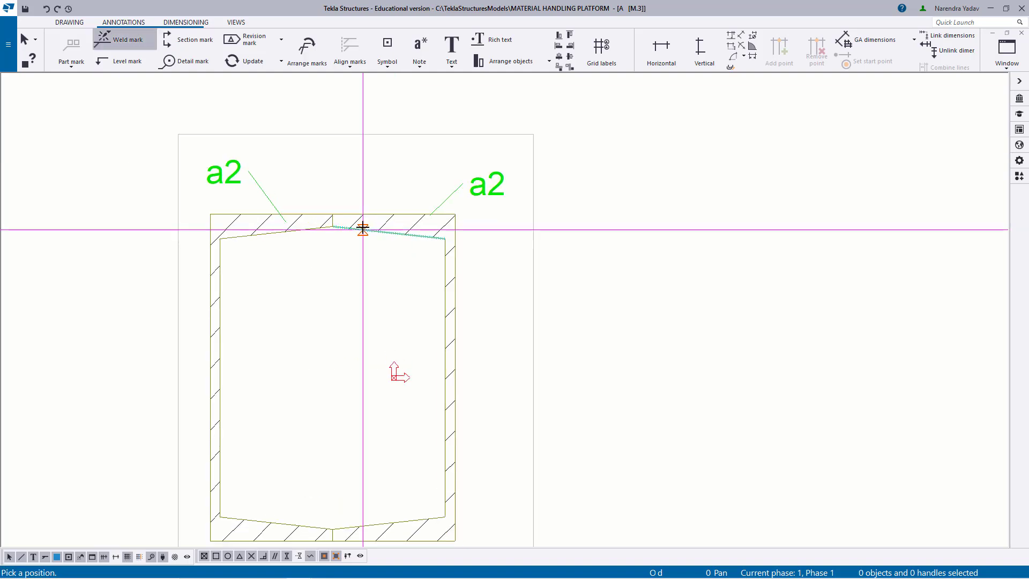
left_click(329, 208)
middle_click_drag(392, 165, 412, 302)
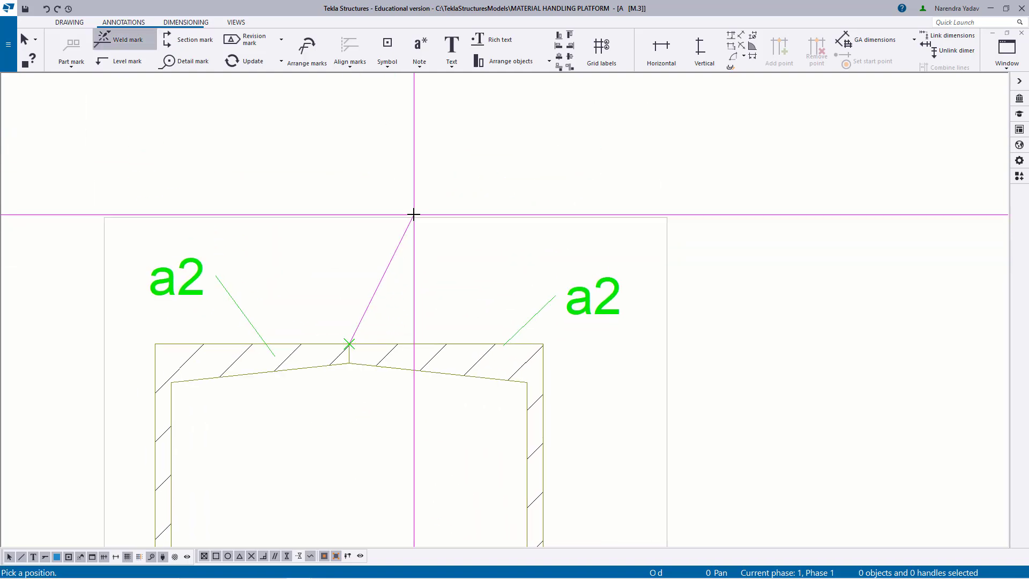
left_click(414, 215)
right_click(386, 160)
left_click(412, 167)
left_click(458, 193)
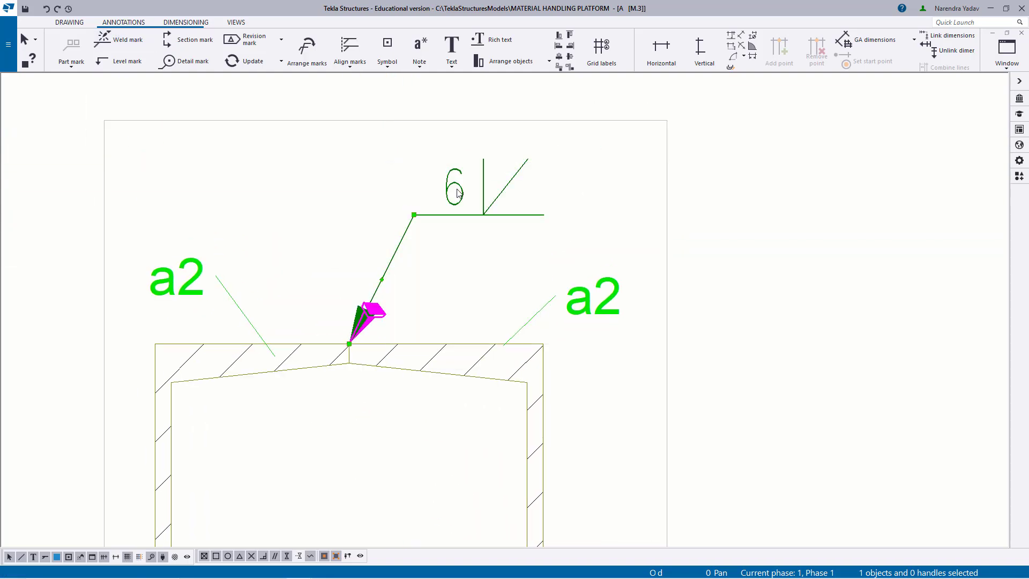
Step: Set the weld mark's above-line type to Bevel groove single V butt and apply the change
double_click(459, 193)
left_click(909, 298)
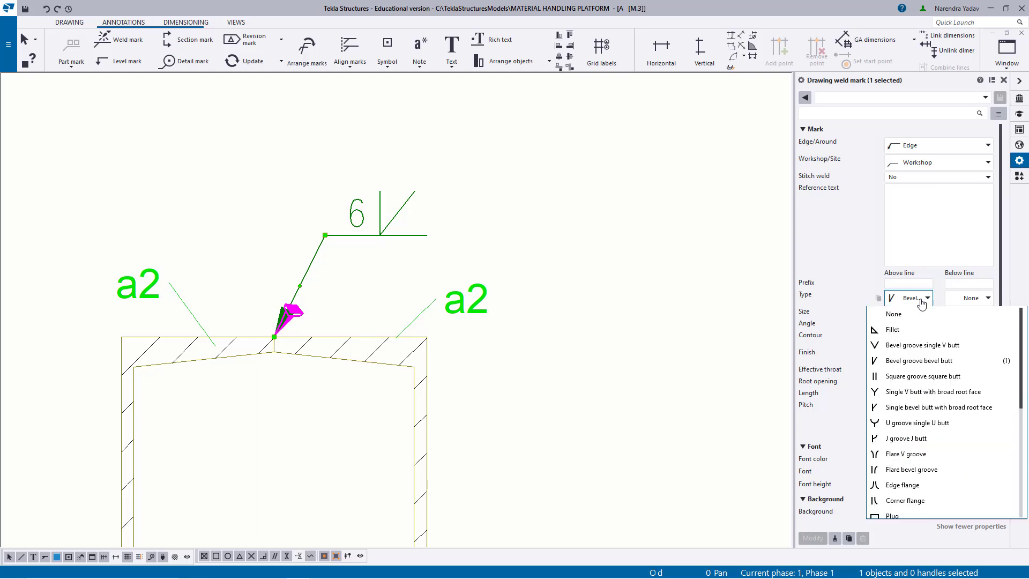
left_click(914, 345)
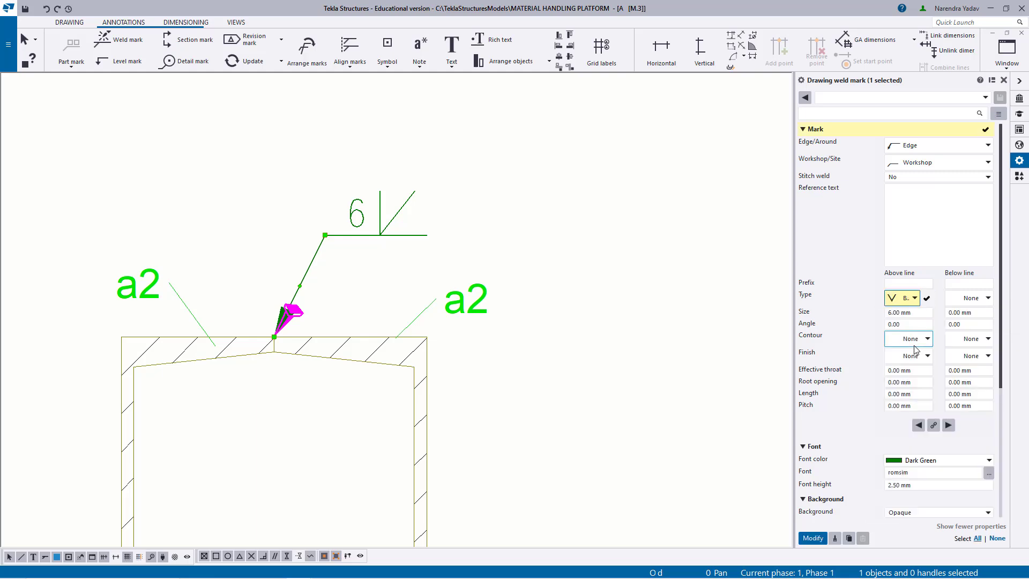
left_click(813, 539)
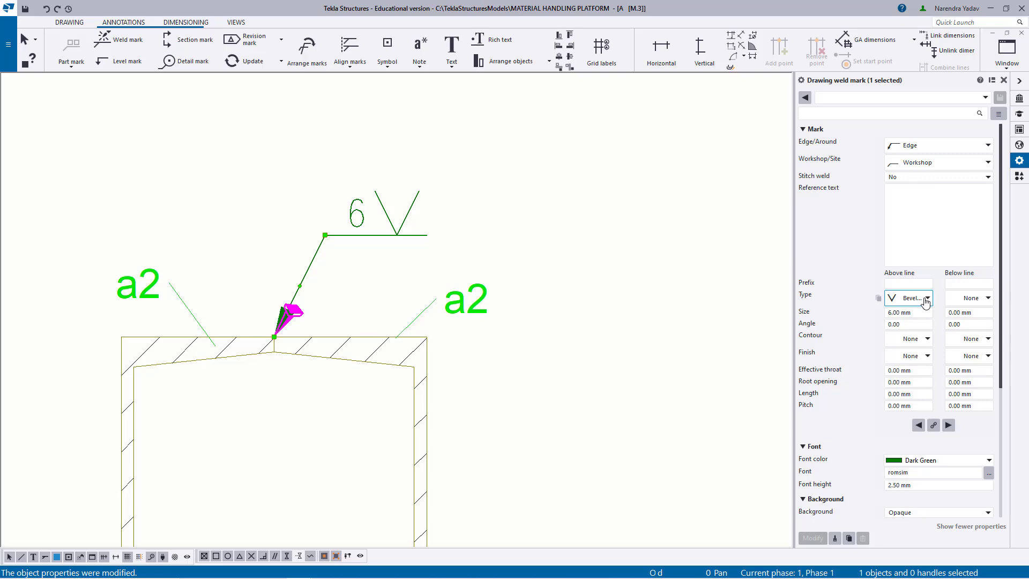
left_click(583, 341)
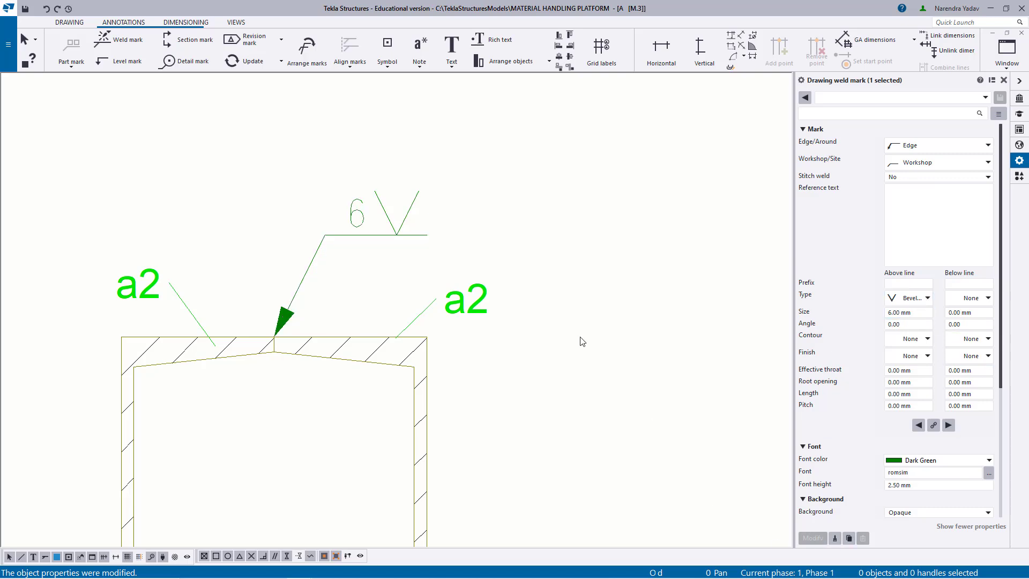
Step: Create a section view cut vertically through the front view's right end plate, including the bolted plate, and place it beside section A-A
scroll(582, 341, "down", 10)
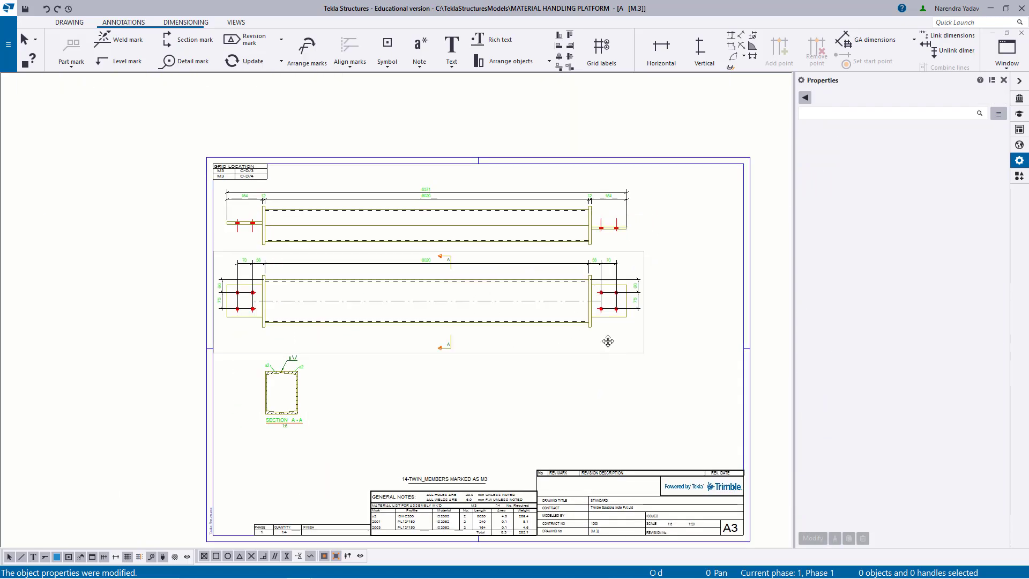
middle_click_drag(608, 341, 610, 330)
left_click(235, 22)
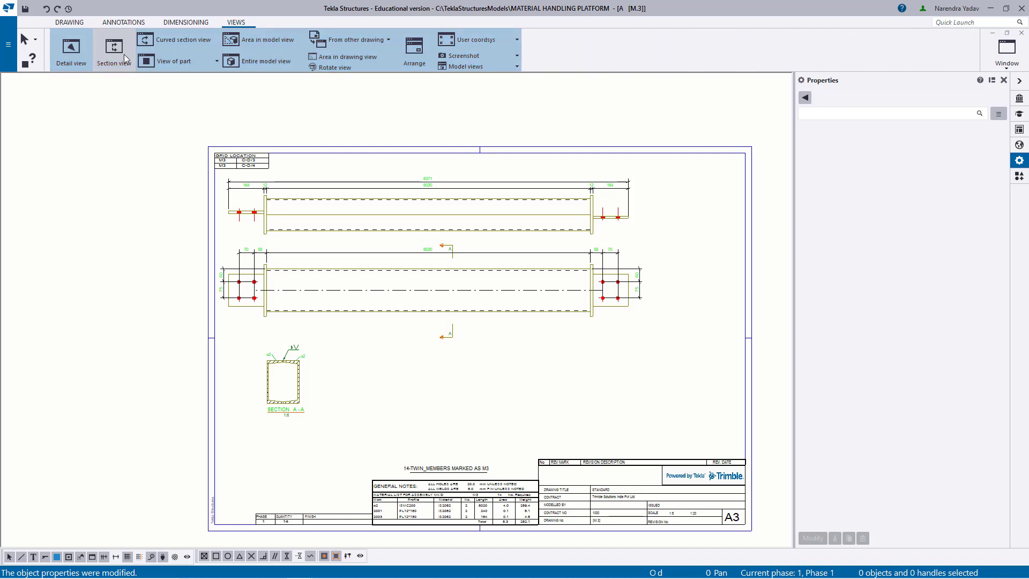
left_click(124, 58)
scroll(624, 314, "up", 6)
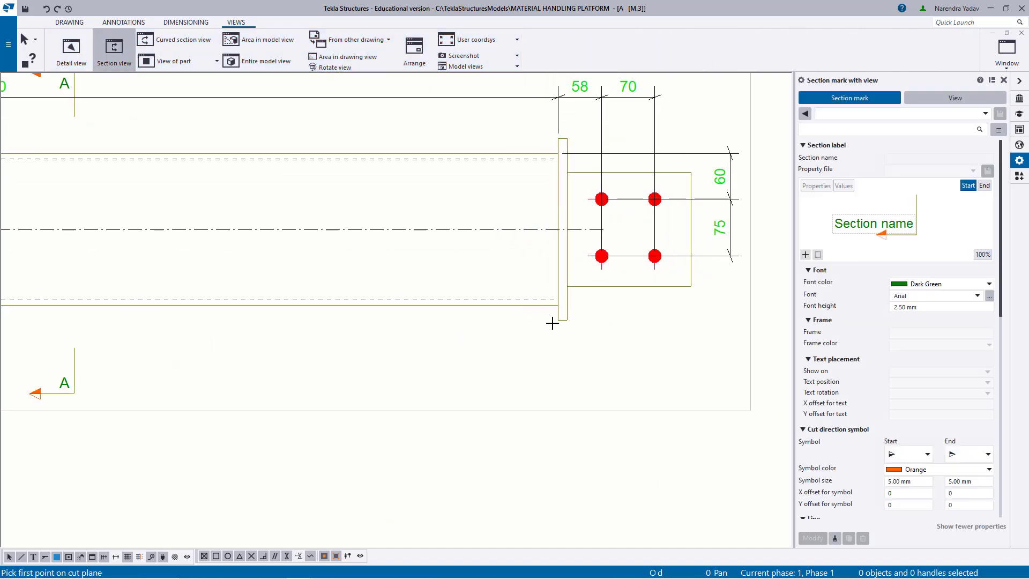
left_click(563, 320)
left_click(563, 120)
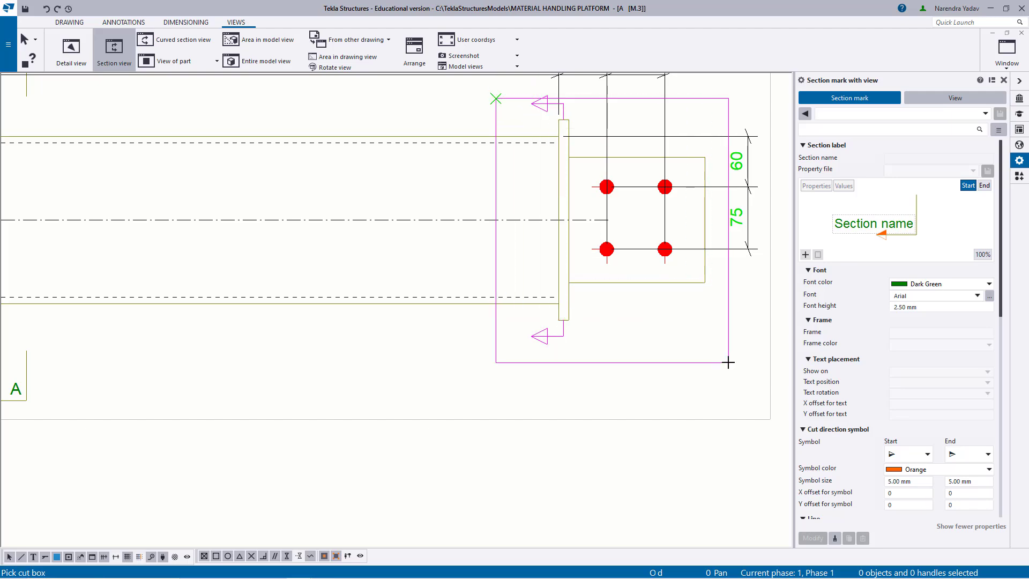
scroll(670, 300, "down", 4)
scroll(450, 348, "down", 2)
scroll(489, 360, "up", 5)
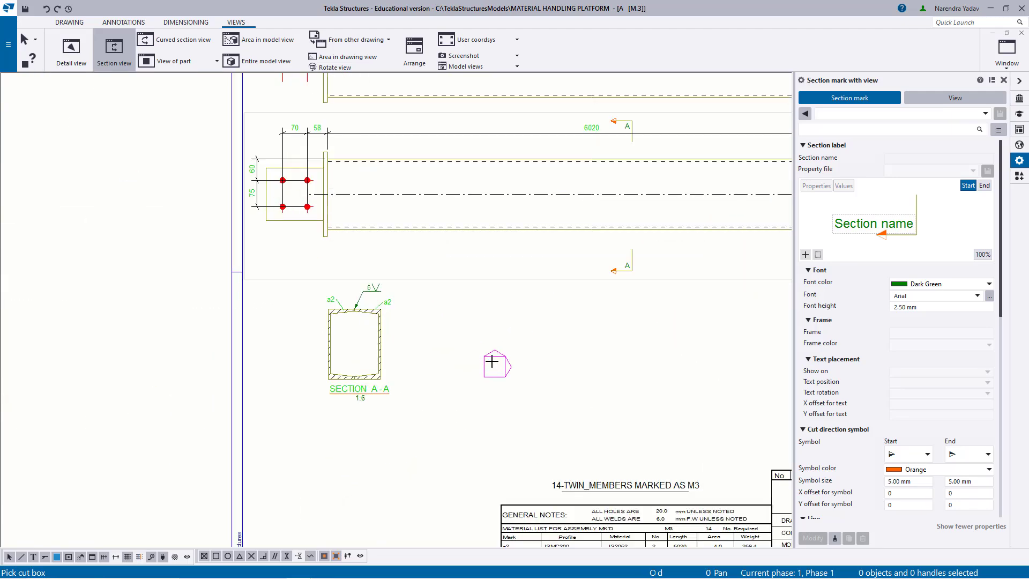
left_click(510, 350)
left_click(658, 352)
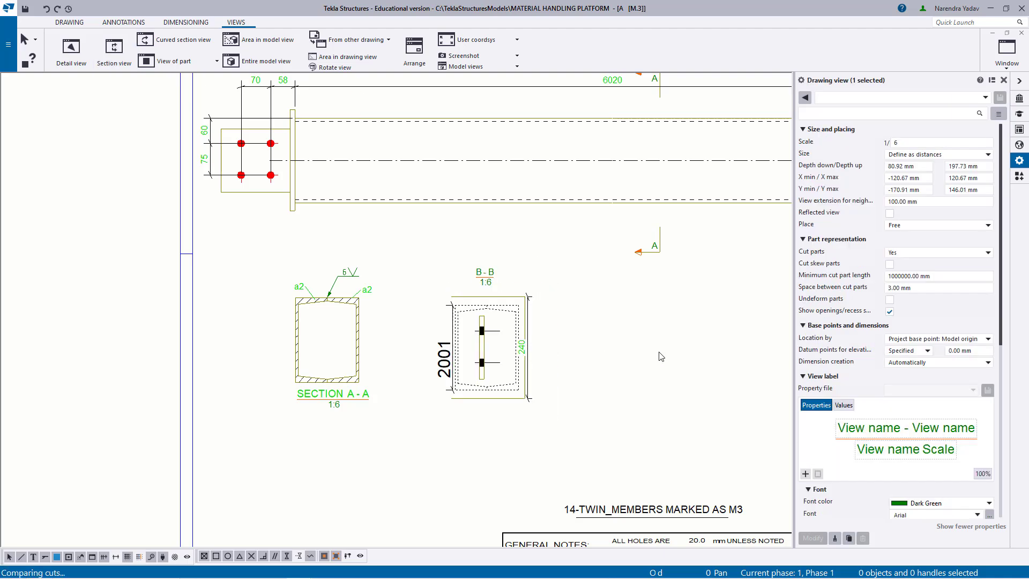
Step: Add the text SECTION before the view name in the B-B view label's A1 line and apply the change
scroll(494, 319, "up", 4)
double_click(594, 218)
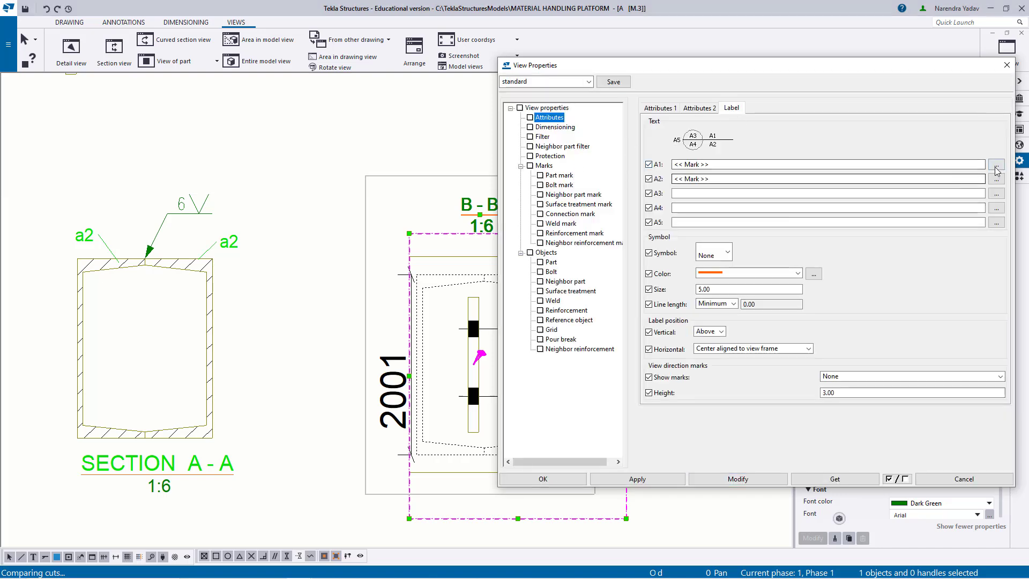
left_click(996, 167)
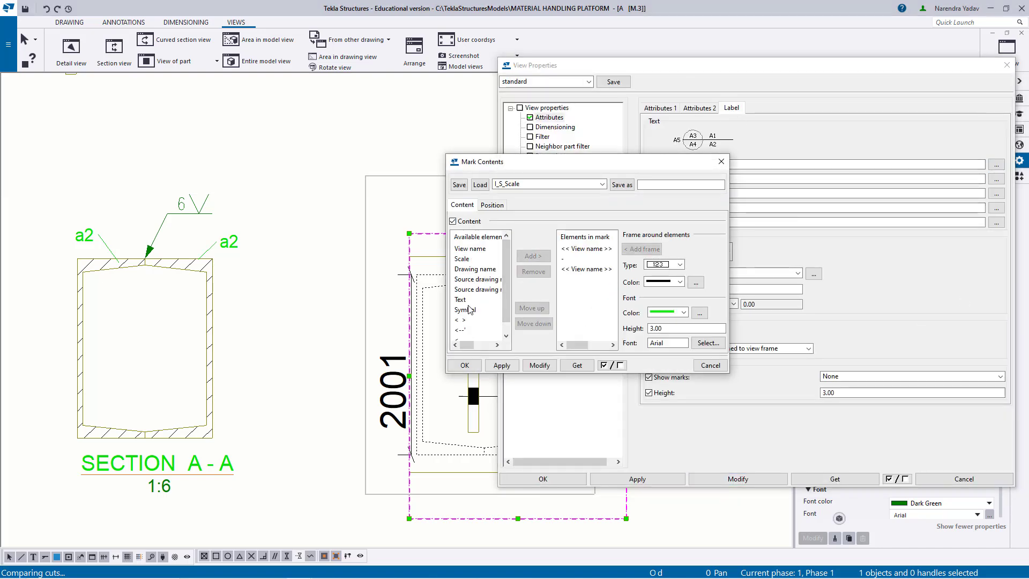
double_click(463, 300)
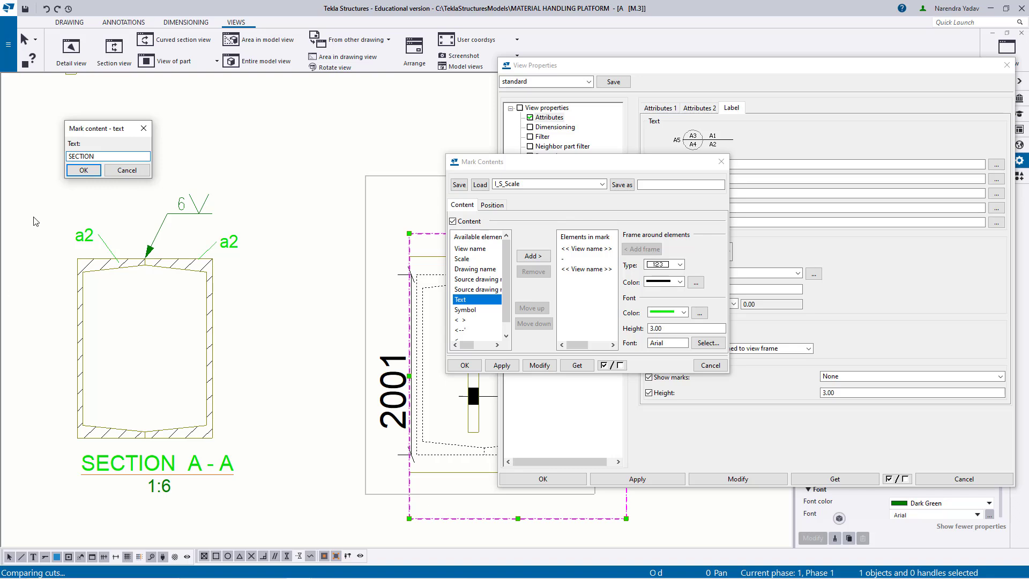
left_click(83, 171)
left_click(584, 278)
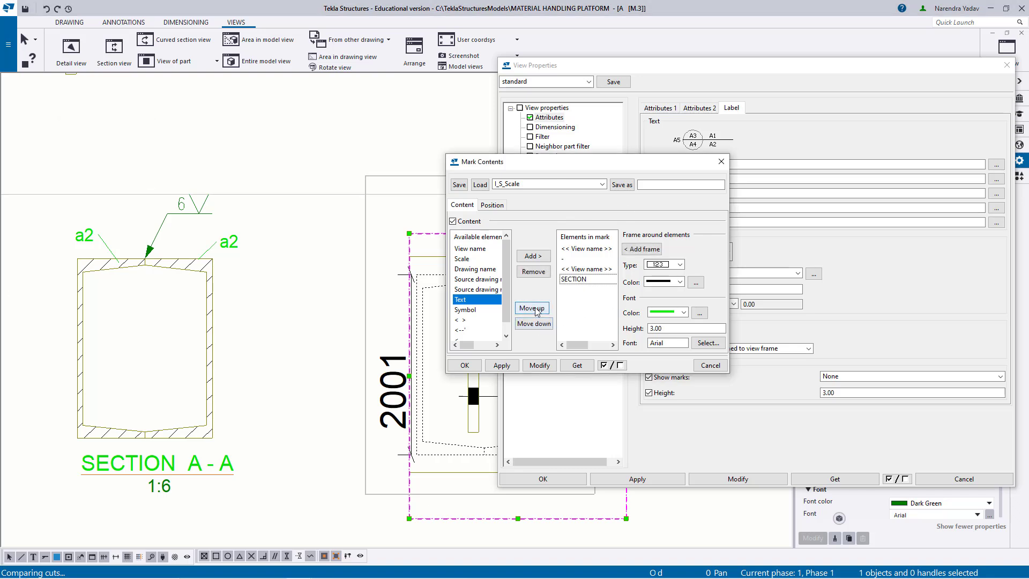
left_click(536, 309)
left_click(536, 309)
left_click(536, 309)
left_click(540, 365)
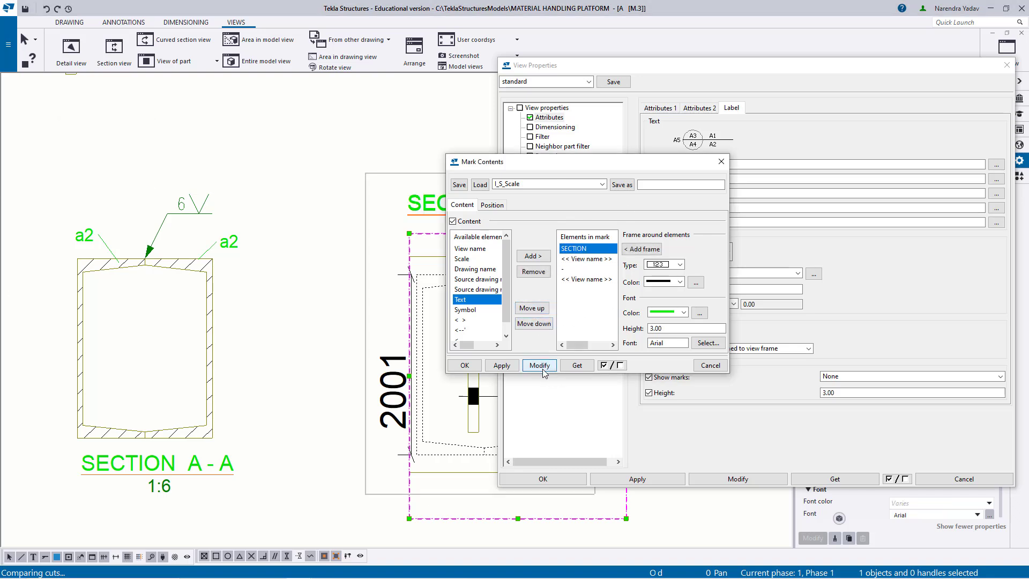
left_click(504, 366)
left_click(465, 365)
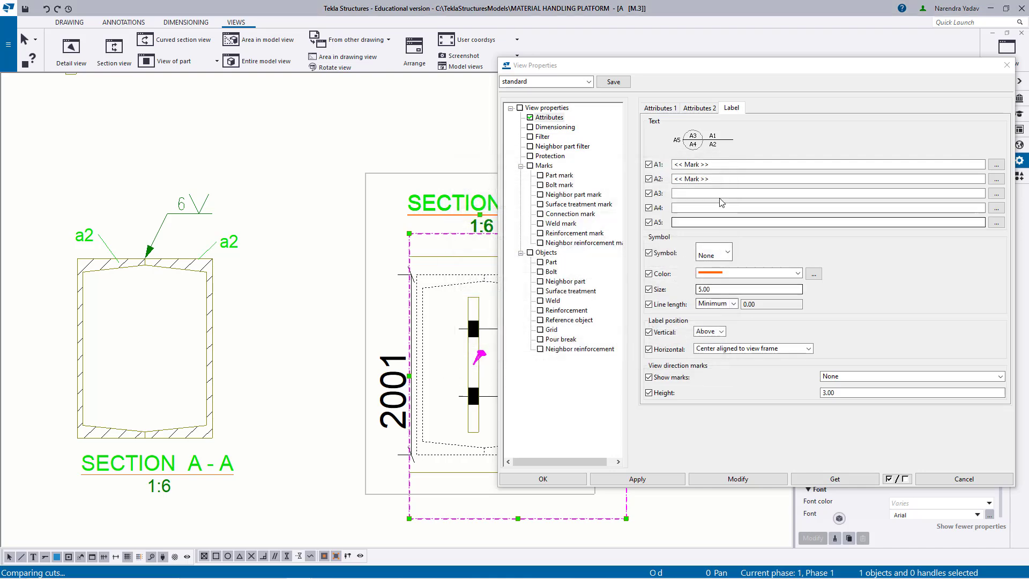
Step: Set the B-B view label's vertical position to Below and apply it to the view
left_click(710, 331)
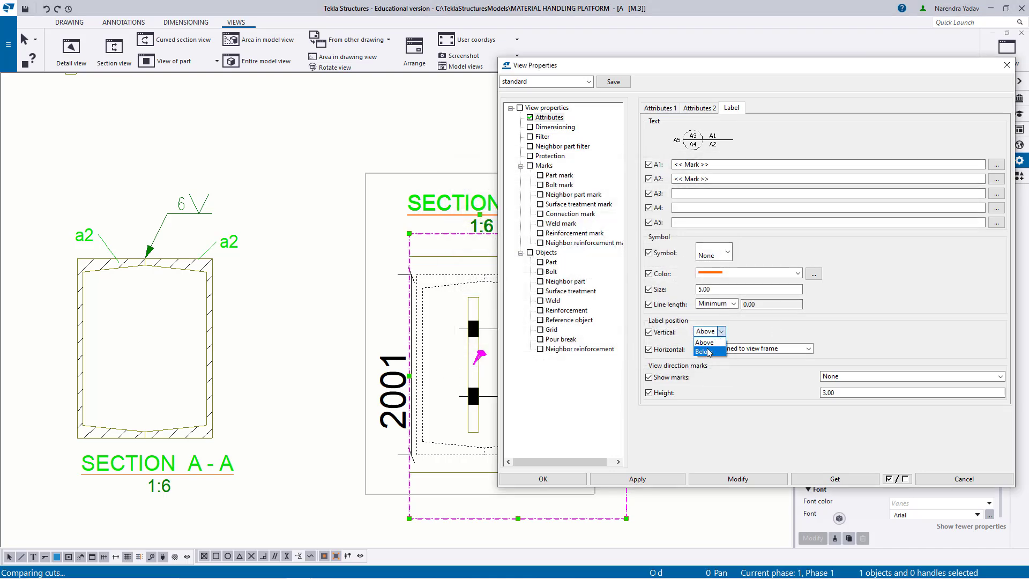
left_click(705, 352)
left_click(738, 479)
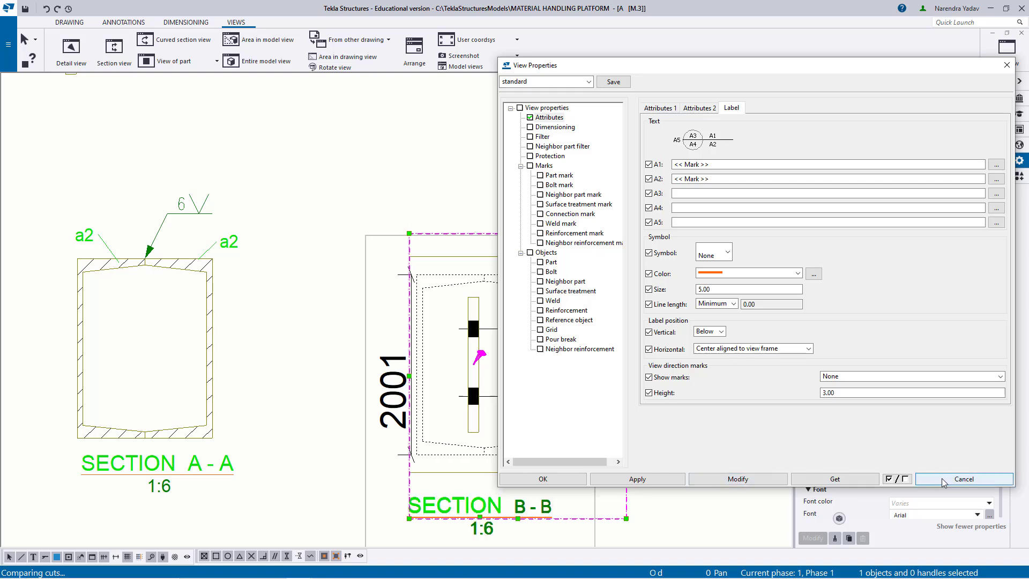
left_click(943, 479)
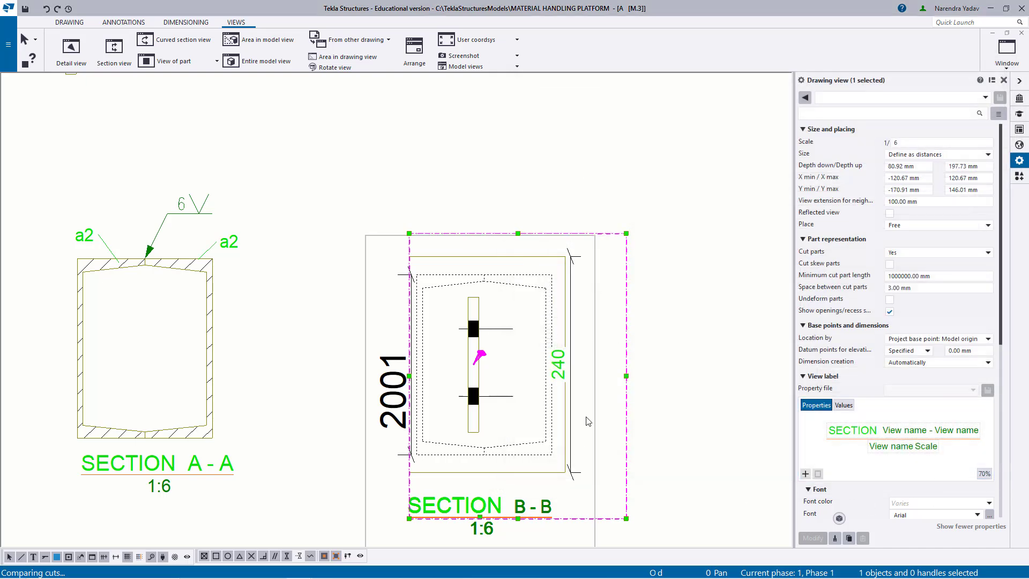
left_click(701, 329)
Step: Move the section B-B view slightly closer to section A-A
scroll(643, 391, "down", 3)
scroll(618, 340, "up", 2)
scroll(589, 306, "up", 1)
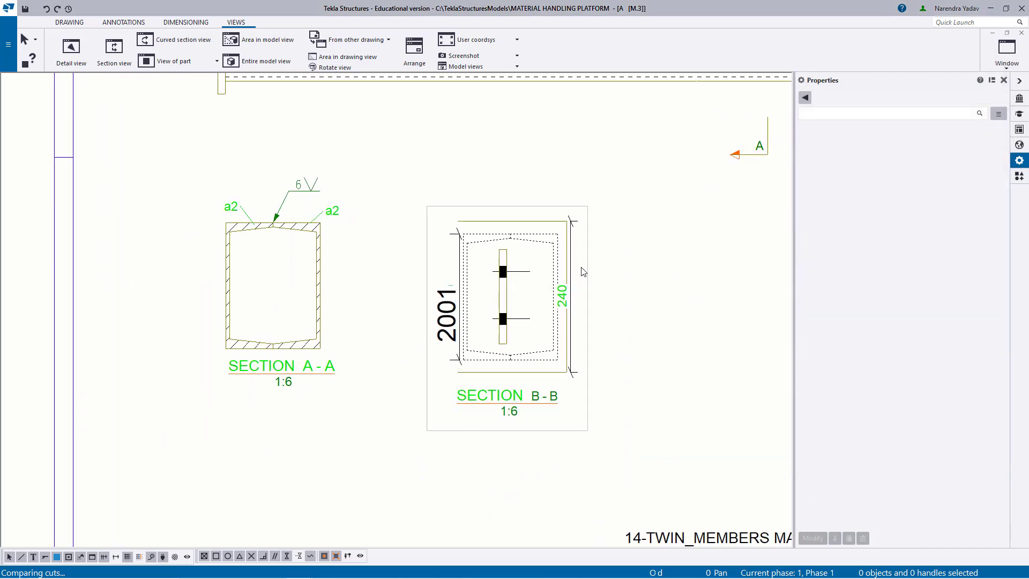
left_click(590, 262)
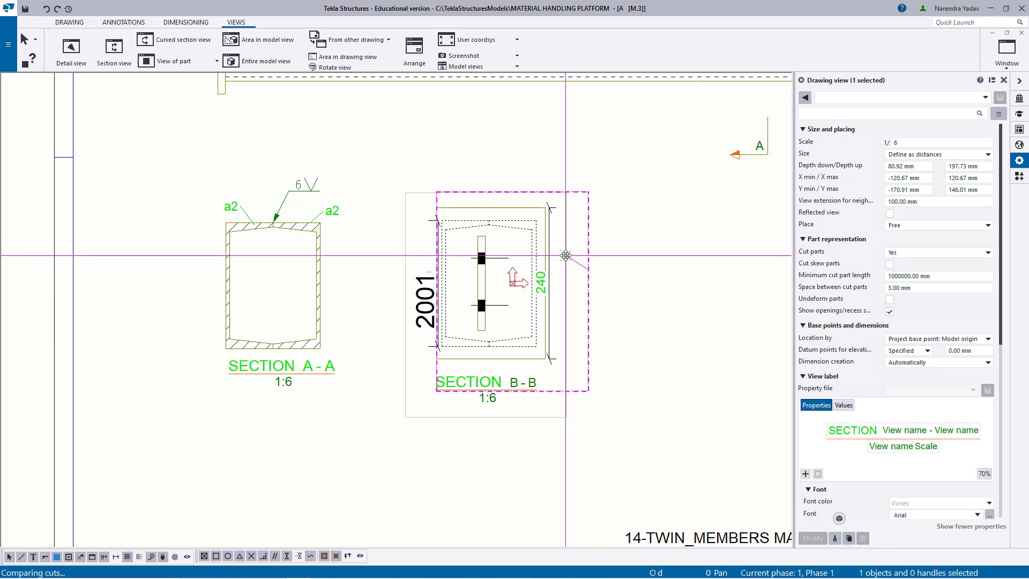
left_click(697, 261)
Step: Delete the two vertical dimensions on either side of section B-B, including the large 2001 text
scroll(536, 262, "up", 3)
left_click(547, 311)
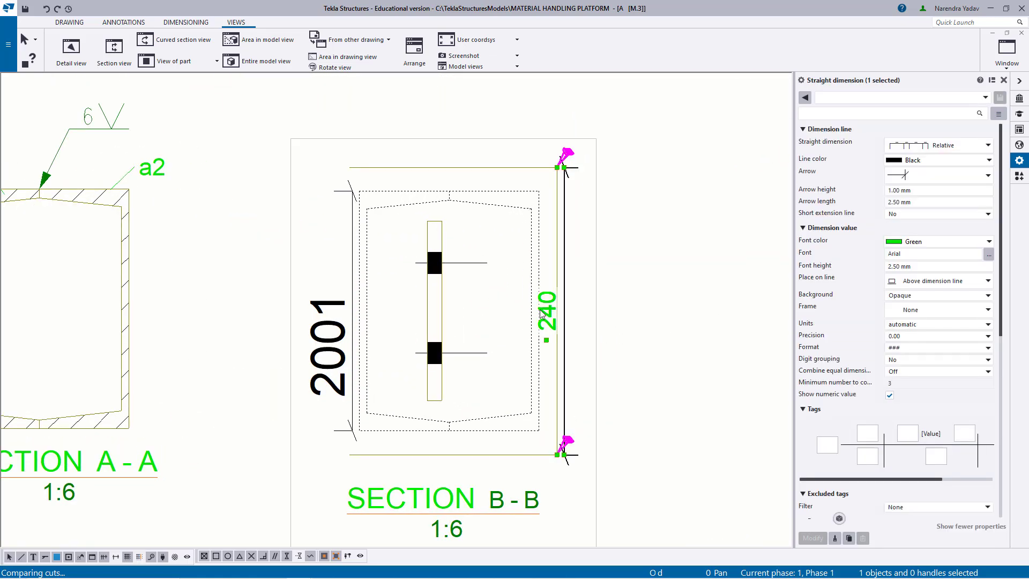
left_click_drag(546, 315, 601, 306)
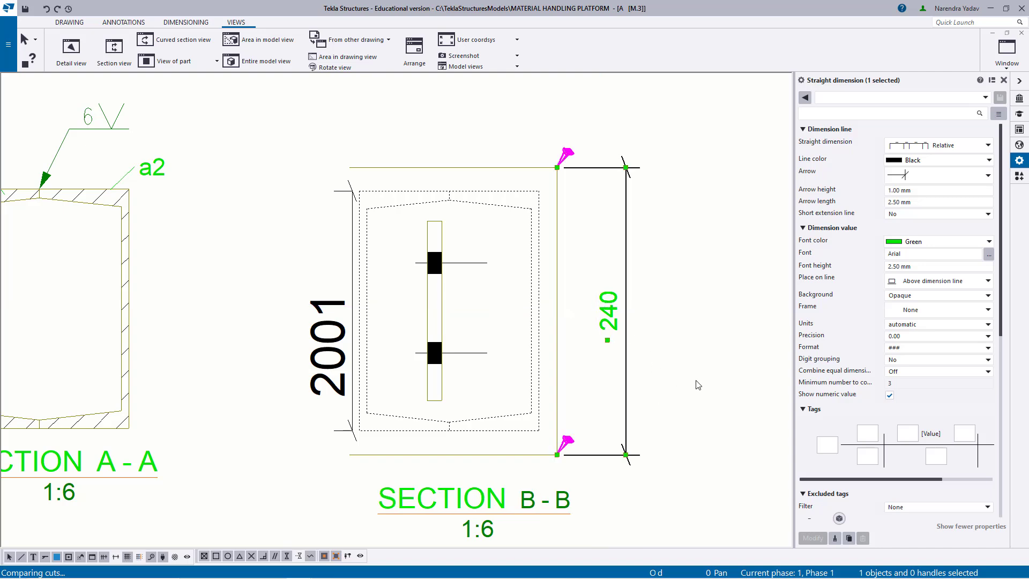
key("Delete")
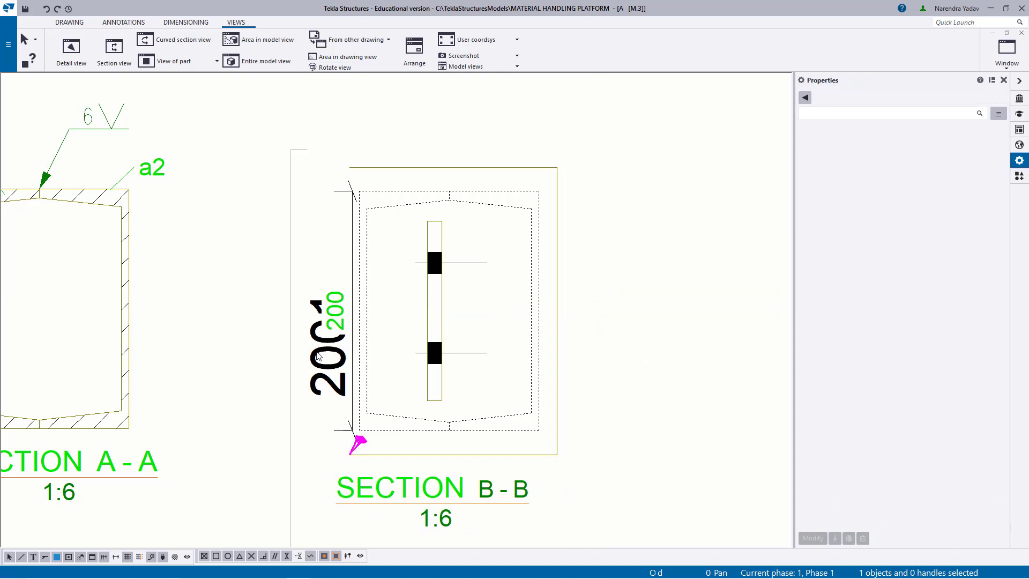
key("Delete")
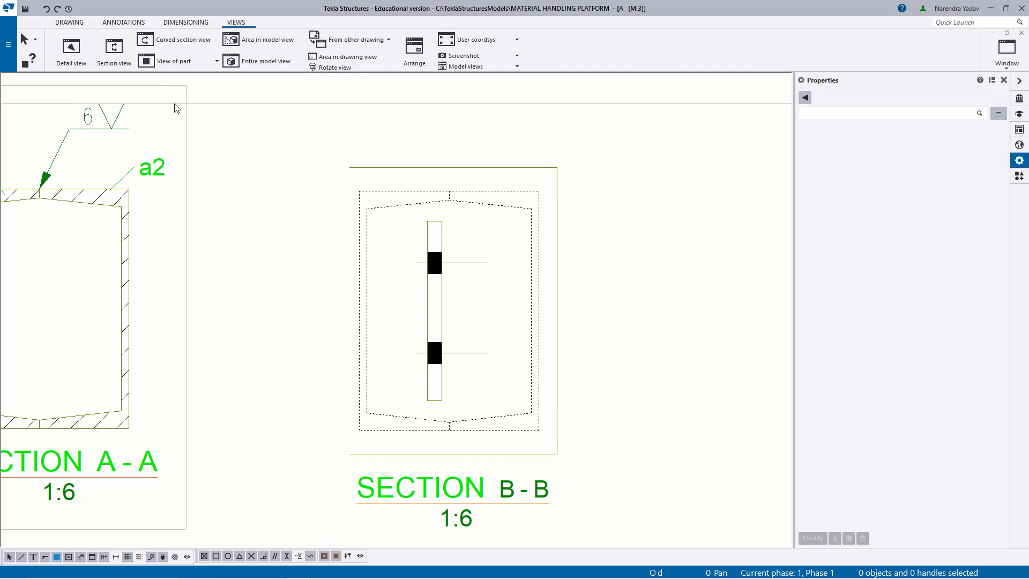
Step: Add a horizontal dimension in section B-B from the bolted plate's upper right corner to the joint between the two channels
left_click(186, 22)
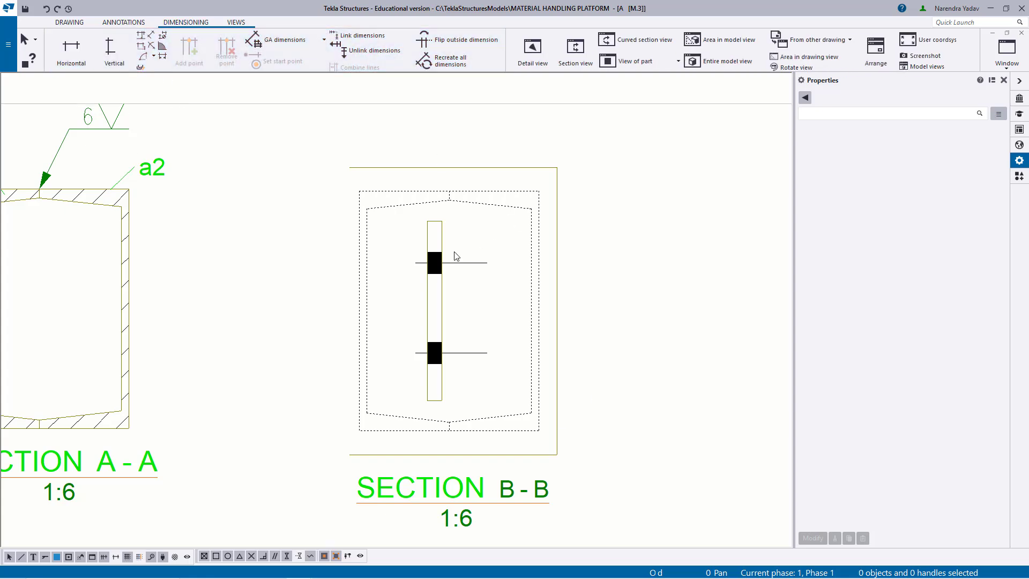
left_click(442, 220)
scroll(440, 182, "up", 5)
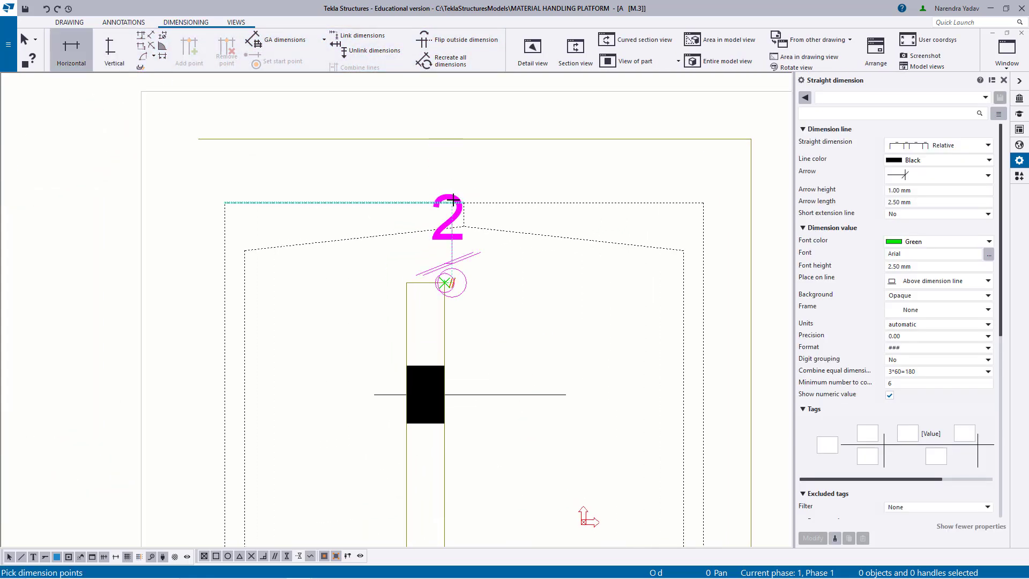
scroll(510, 256, "down", 3)
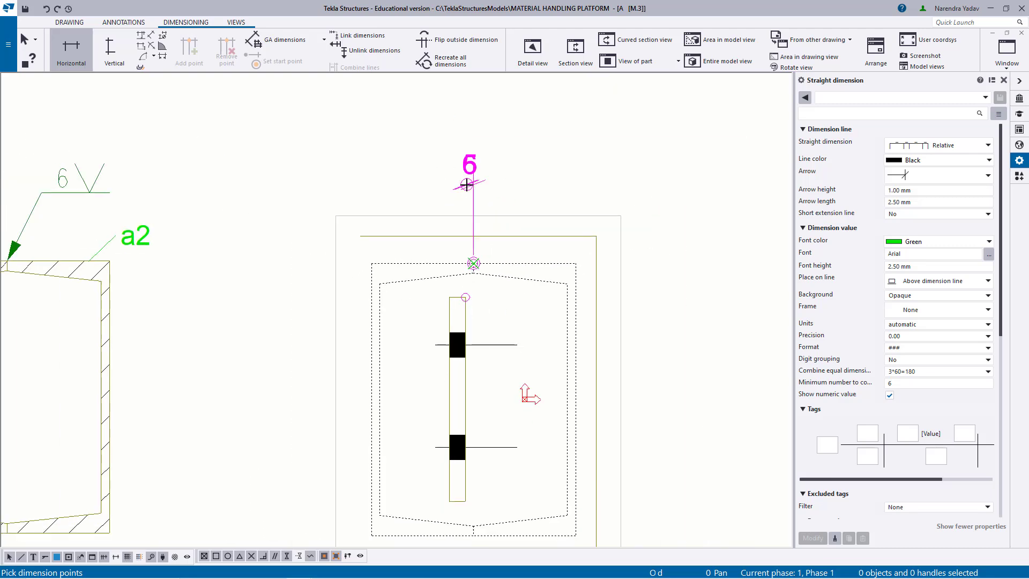
middle_click(468, 180)
right_click(530, 152)
left_click(544, 160)
Step: Move the horizontal offset dimension up so it sits clear above the end plate outline in section B-B
scroll(473, 249, "up", 2)
left_click(495, 252)
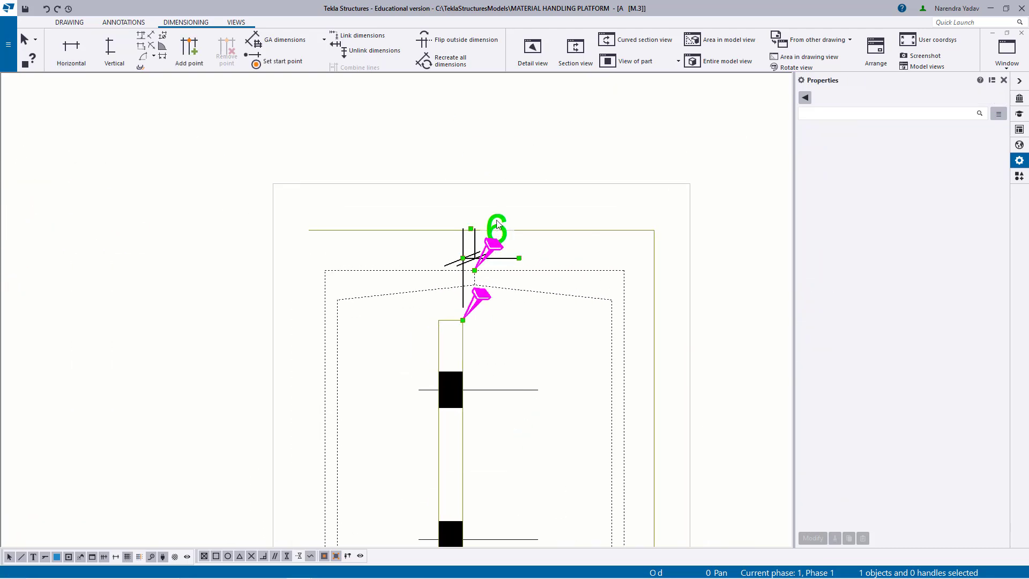
left_click_drag(495, 234, 497, 136)
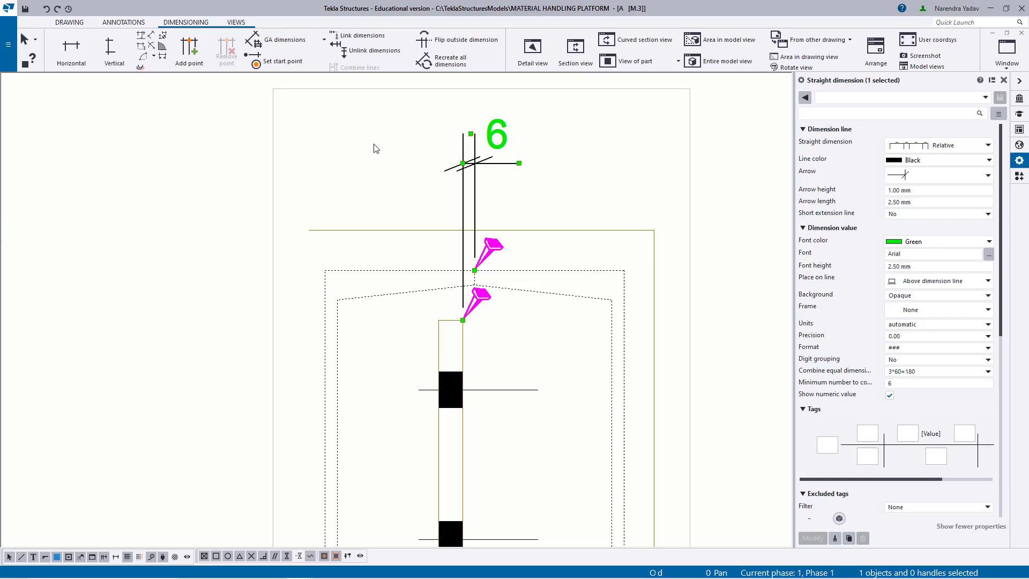
Step: Add part marks to both channels and the bolted plate in section B-B using applied mark properties
scroll(404, 222, "down", 3)
left_click(402, 221)
left_click(480, 255)
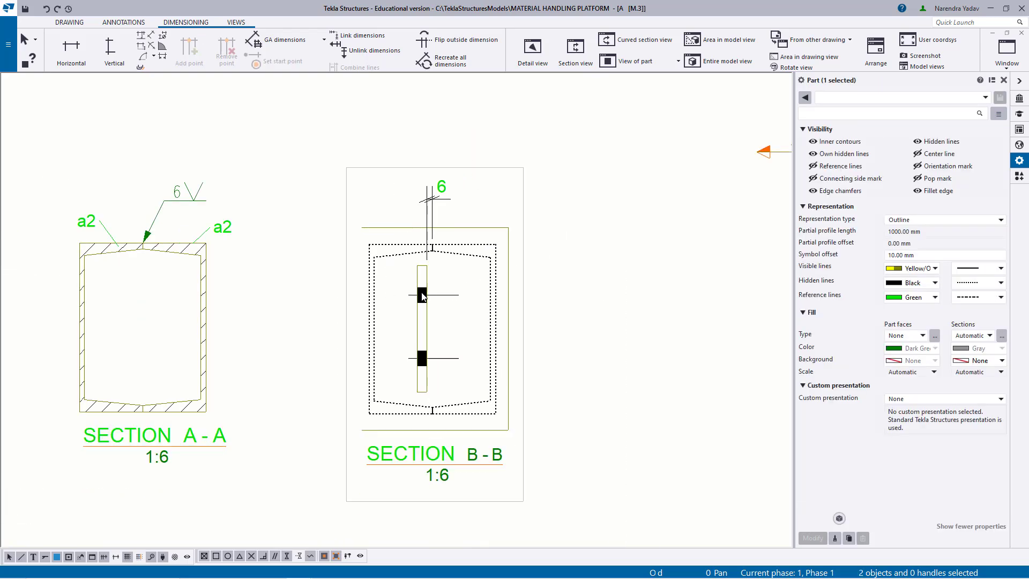
right_click(428, 278)
mouse_move(549, 310)
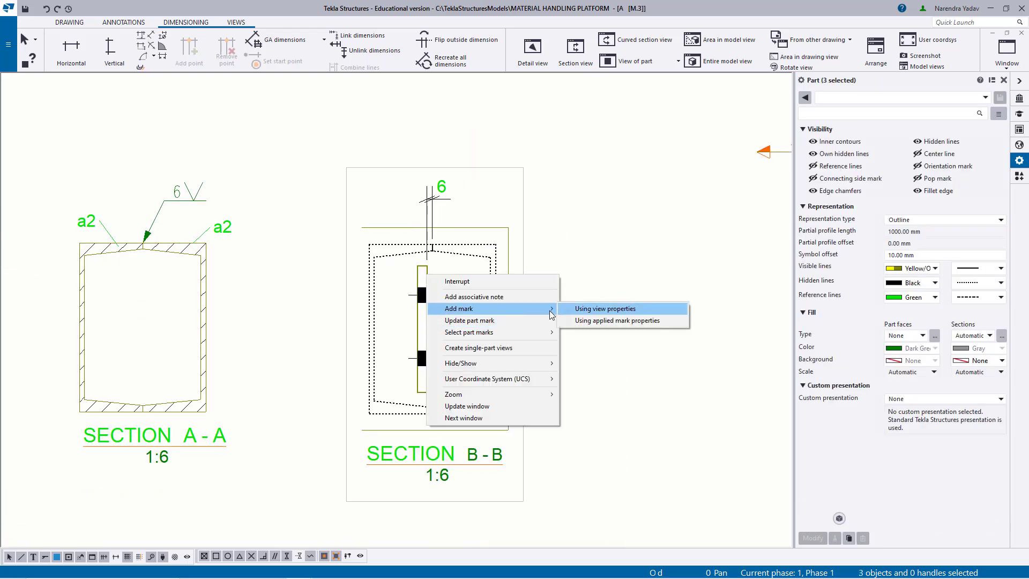
left_click(620, 320)
scroll(487, 275, "up", 3)
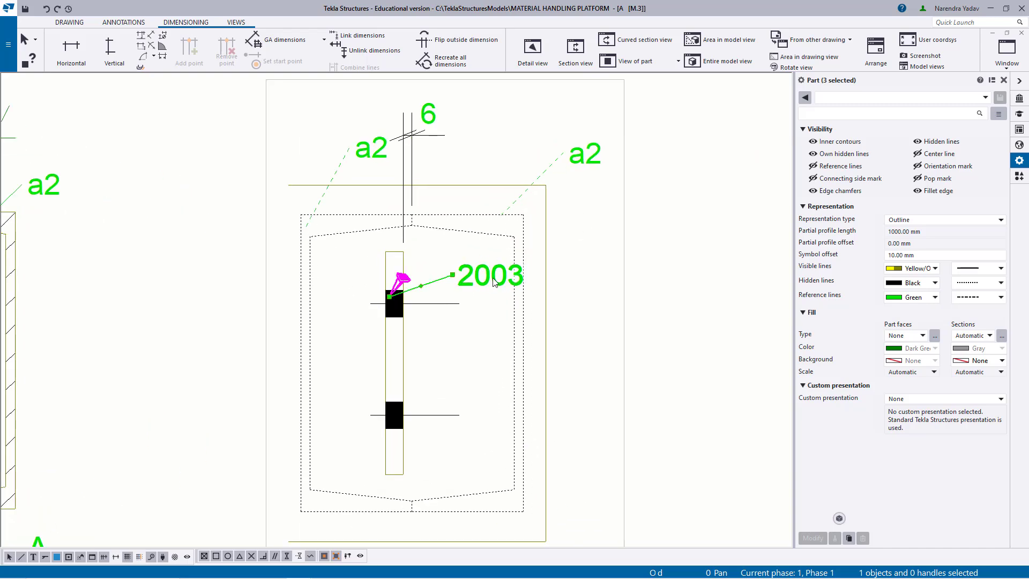
Step: Rearrange section B-B's part marks, placing the plate mark and left channel mark left of the section and the right channel mark on its right
left_click_drag(493, 283, 224, 424)
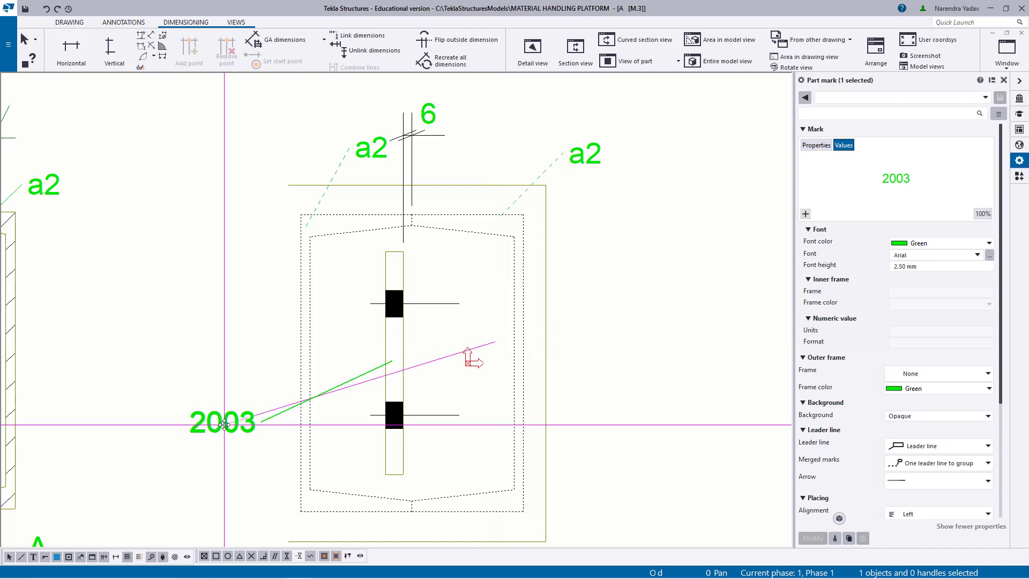
left_click(368, 155)
left_click_drag(367, 155, 256, 315)
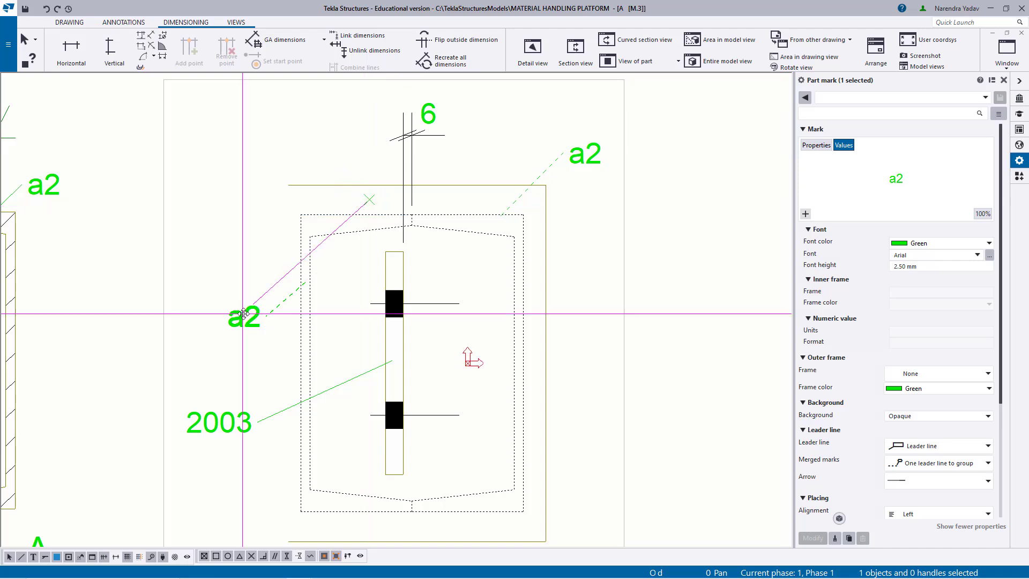
left_click_drag(588, 163, 592, 351)
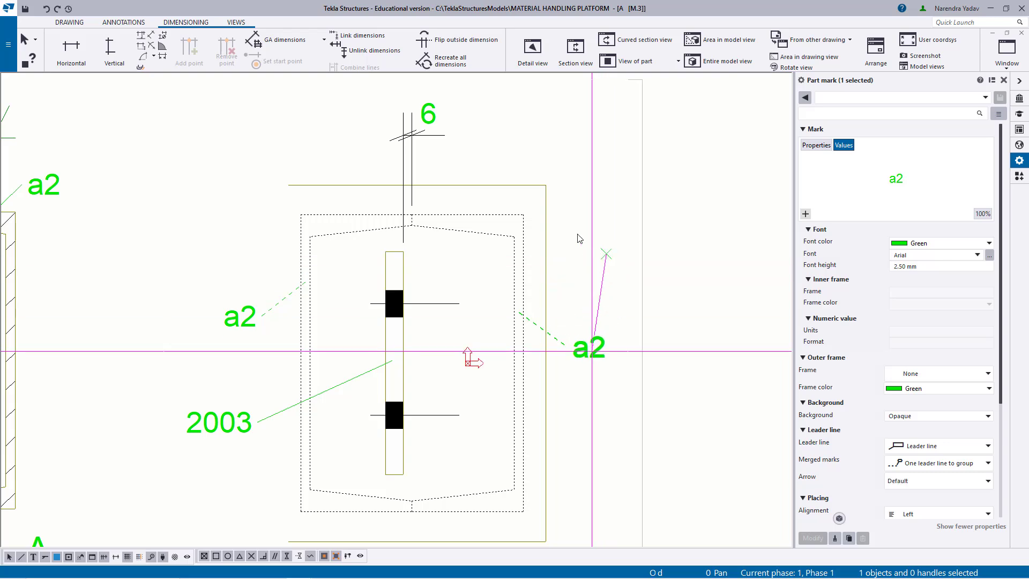
left_click(579, 237)
scroll(570, 329, "down", 1)
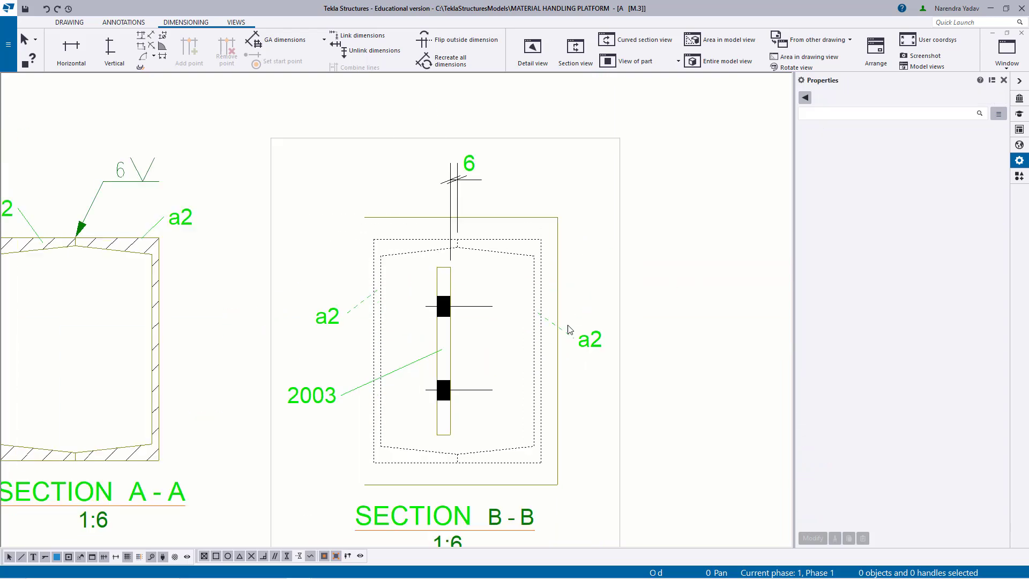
scroll(569, 329, "down", 3)
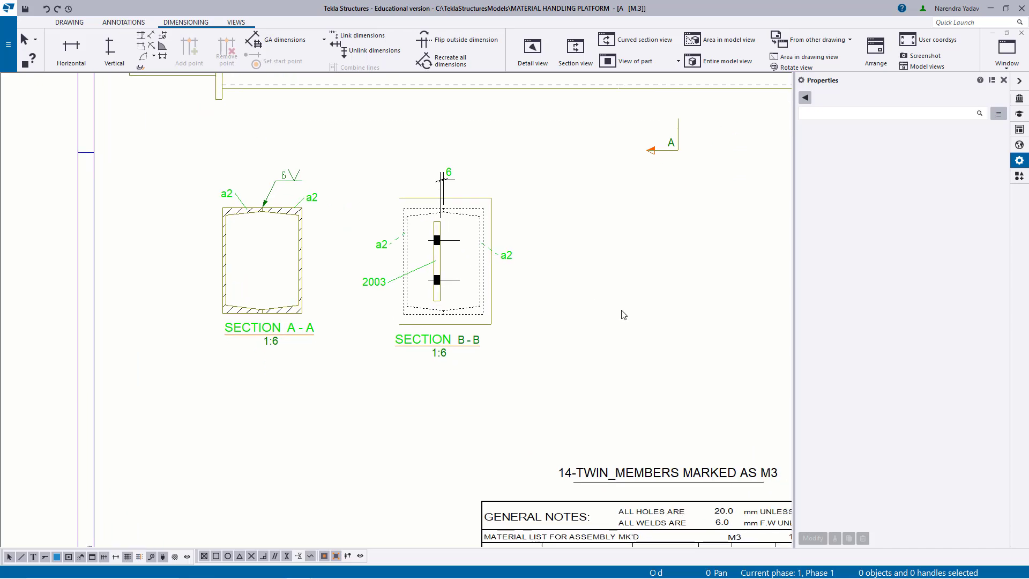
middle_click_drag(418, 302, 449, 343)
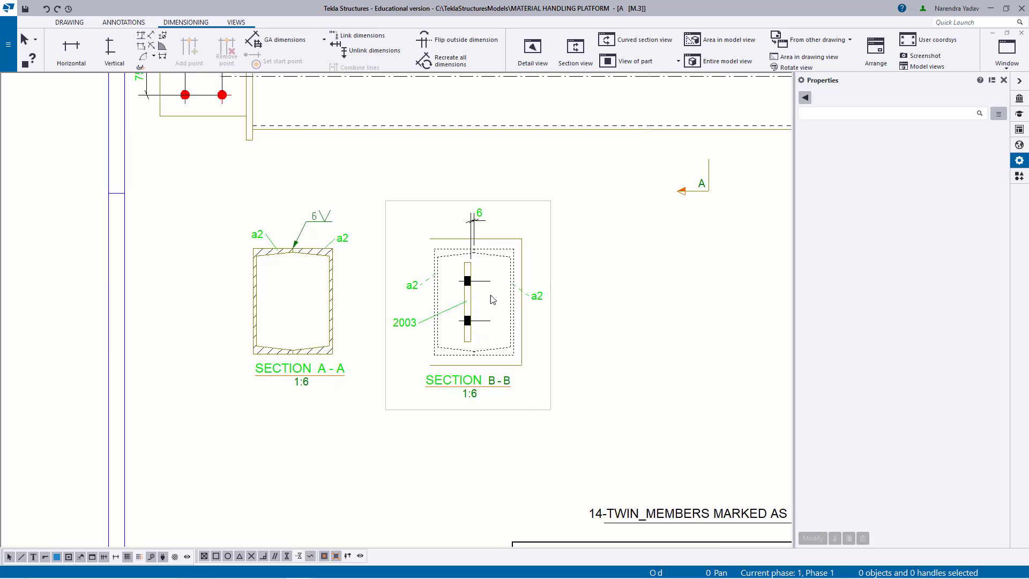
Step: Extend the section B-B view boundary outward at its upper left corner so it takes in the whole end plate
left_click(550, 250)
scroll(437, 231, "up", 2)
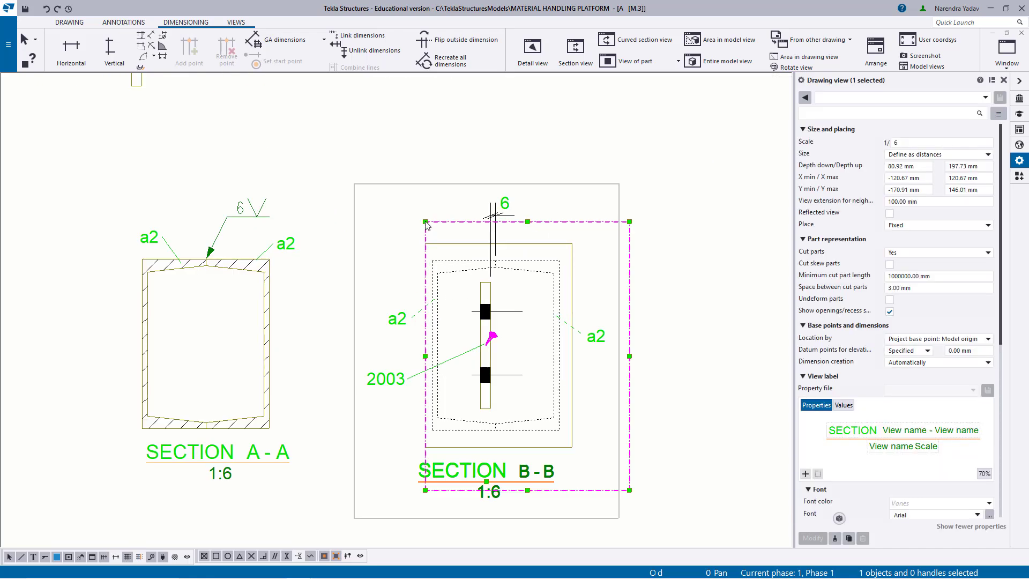
left_click_drag(425, 221, 398, 217)
left_click(336, 225)
scroll(347, 255, "down", 3)
middle_click_drag(640, 376, 640, 353)
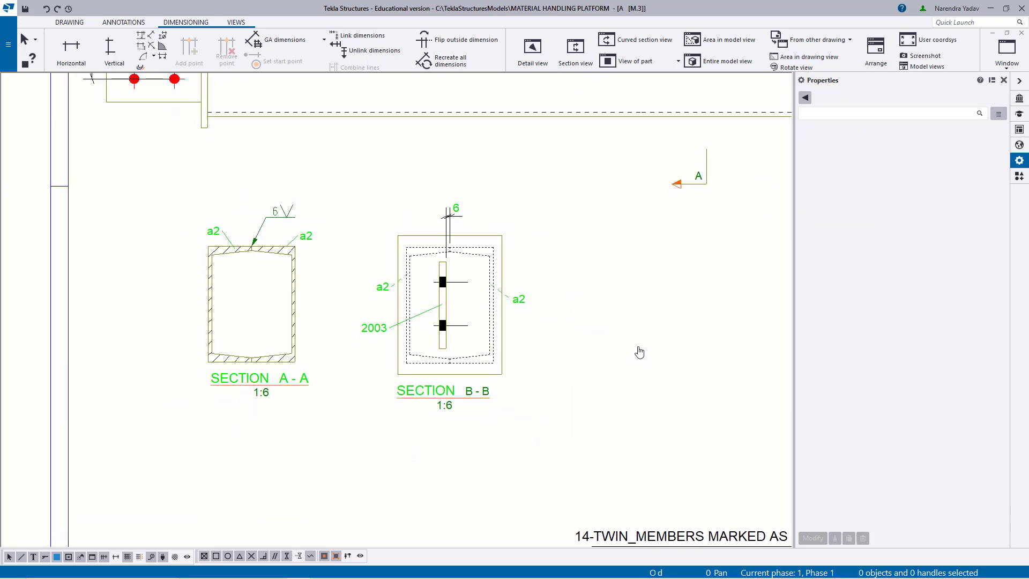
Step: Add a vertical dimension in section B-B through both bolts and the right channel's upper corner
left_click(113, 53)
scroll(470, 292, "up", 3)
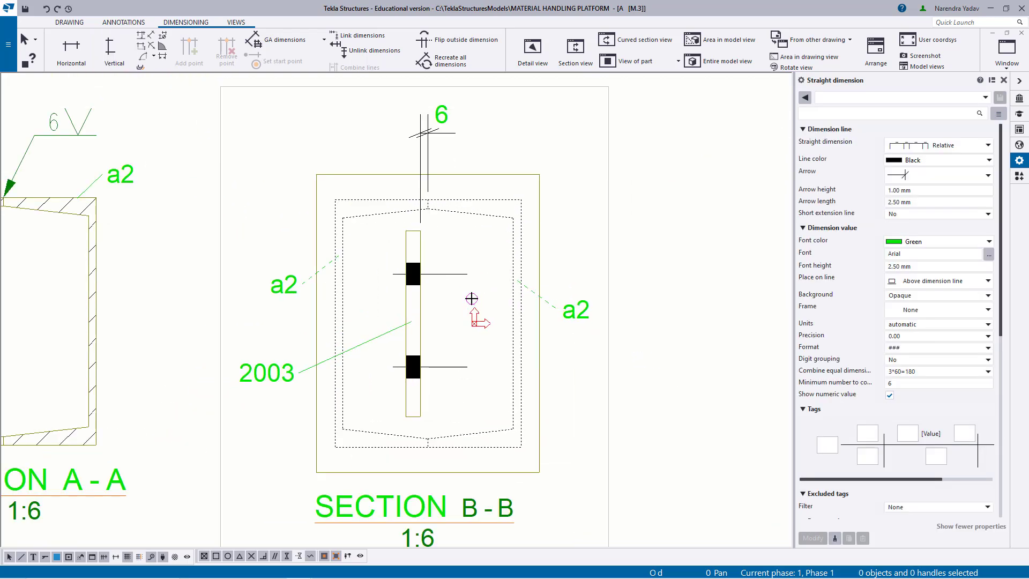
left_click(468, 367)
left_click(521, 200)
middle_click(521, 200)
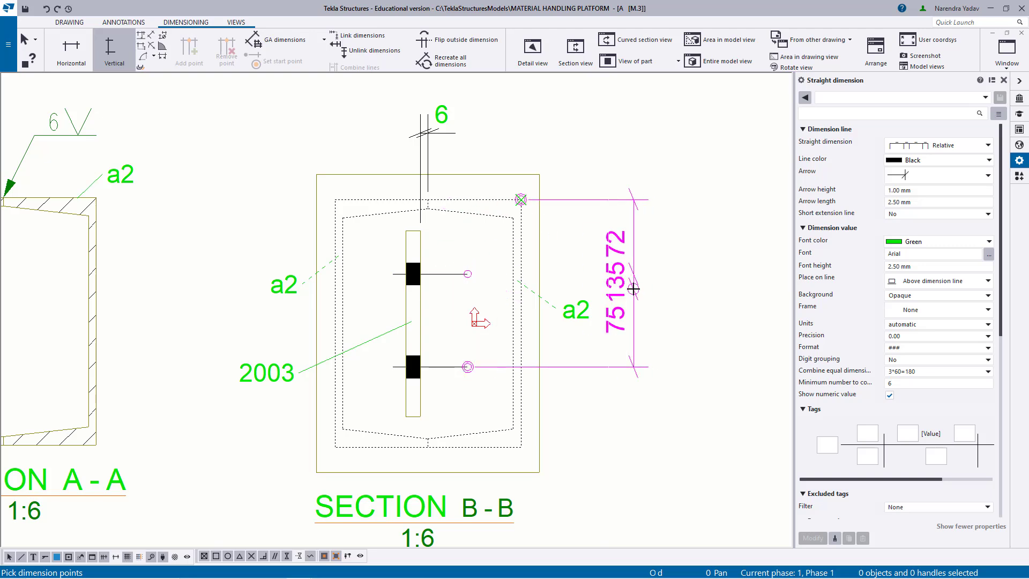
middle_click(633, 289)
right_click(604, 218)
left_click(617, 225)
Step: Move the vertical bolt dimension to the right of section B-B, clear of the end plate outline
left_click(514, 242)
left_click_drag(515, 242, 648, 245)
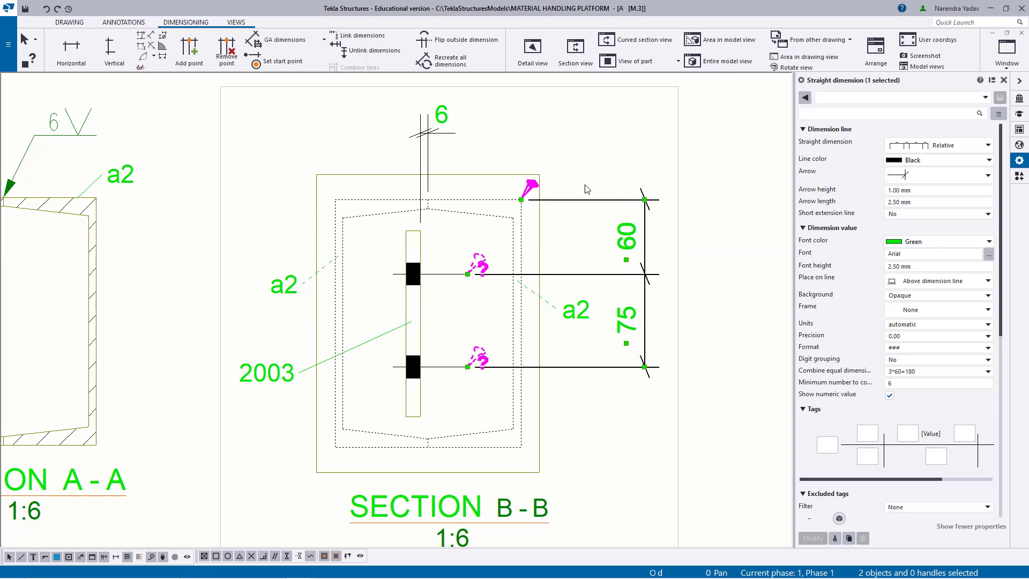
scroll(415, 313, "down", 4)
left_click(595, 331)
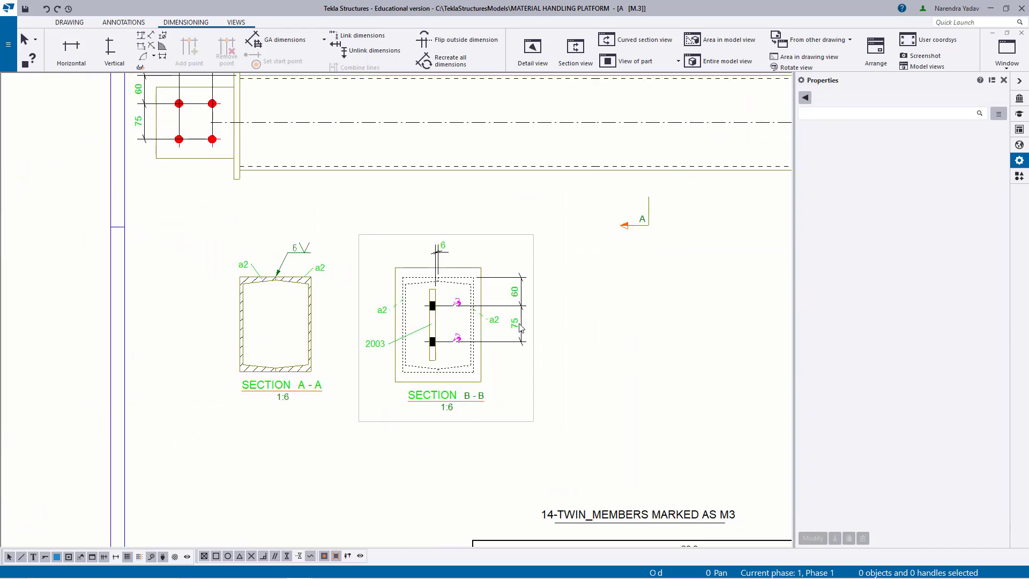
Step: Compare section B-B's vertical bolt dimensions with those at the right end of the front view
scroll(533, 329, "down", 3)
scroll(681, 276, "up", 4)
scroll(682, 276, "up", 1)
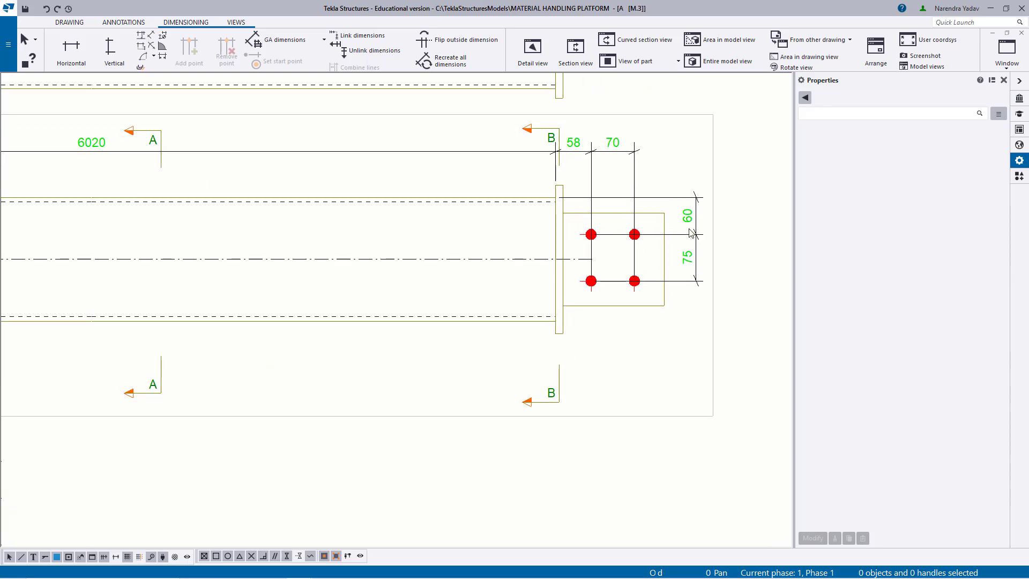
scroll(678, 275, "down", 4)
scroll(443, 298, "up", 4)
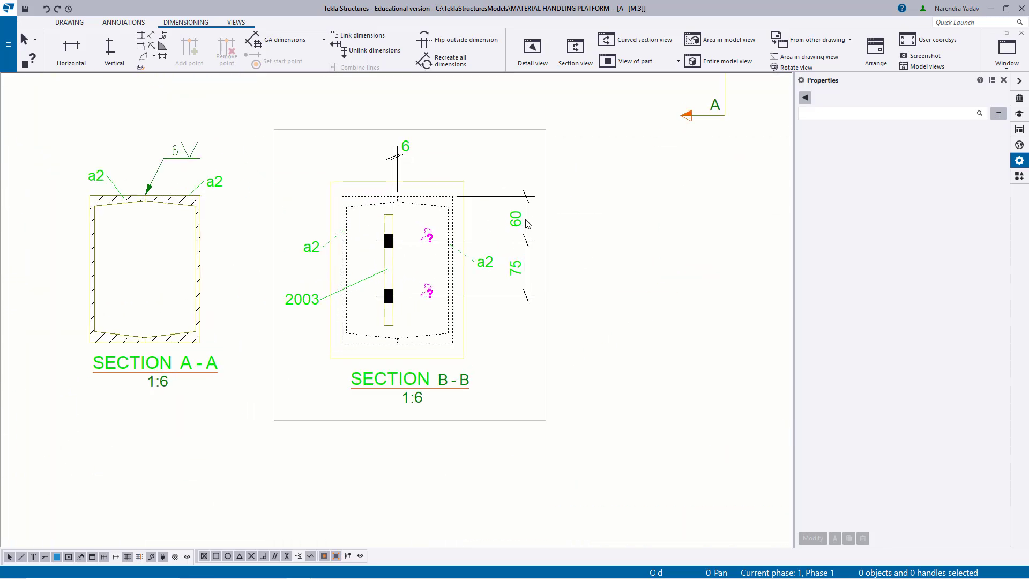
scroll(486, 299, "down", 4)
scroll(667, 199, "up", 4)
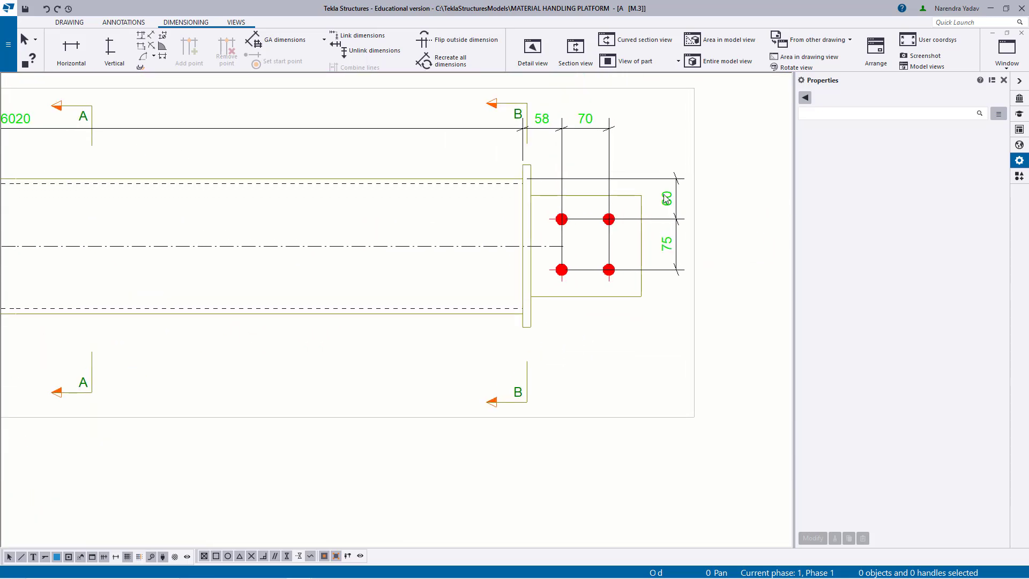
left_click(664, 199)
scroll(590, 306, "down", 3)
scroll(565, 297, "up", 3)
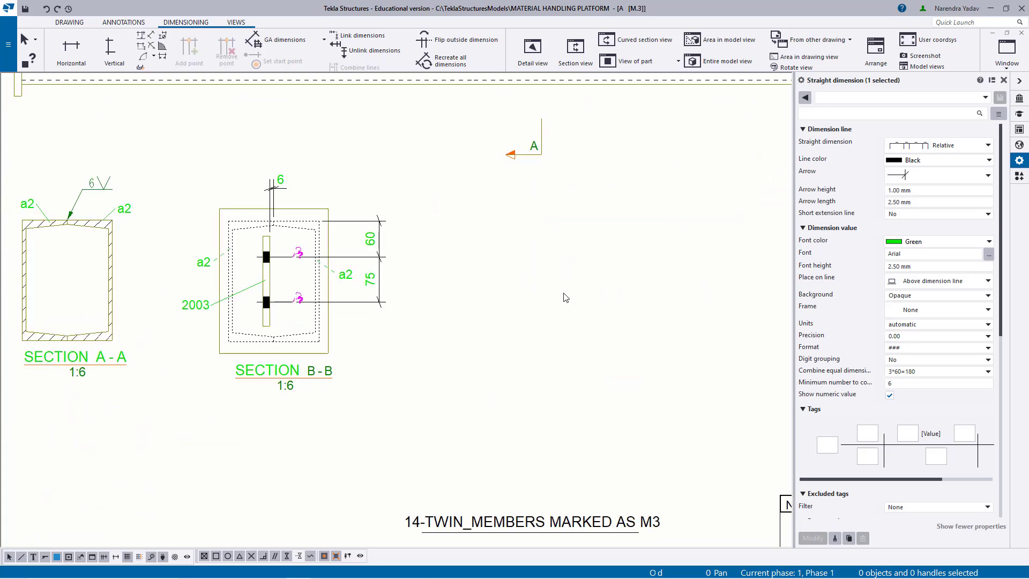
Step: Delete the vertical bolt dimension from section B-B
scroll(429, 279, "up", 2)
left_click(358, 223)
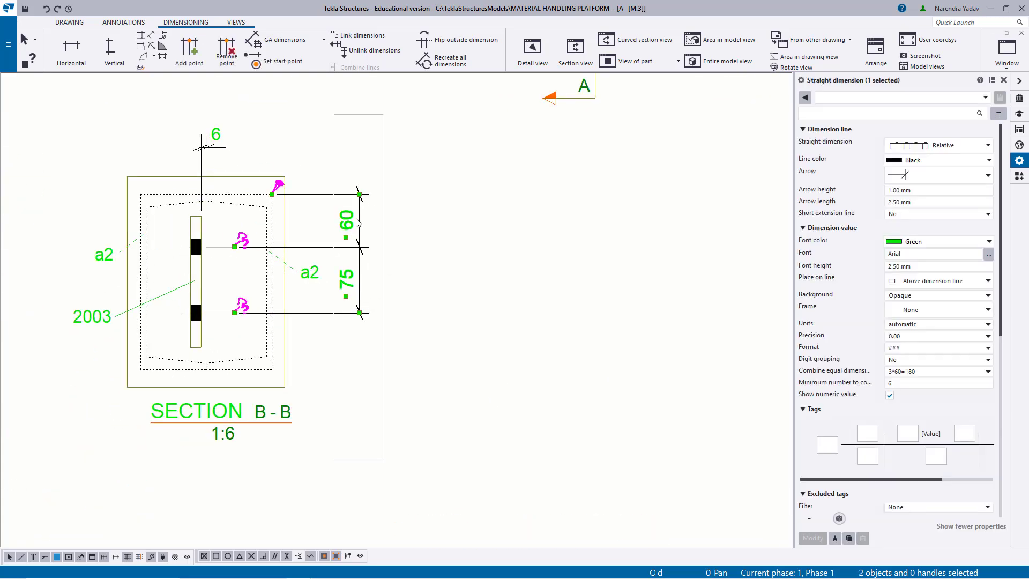
key("Delete")
Step: Add a part mark to the front view's right bolted plate using applied mark properties and place it below the plate
scroll(452, 263, "down", 5)
scroll(406, 336, "up", 1)
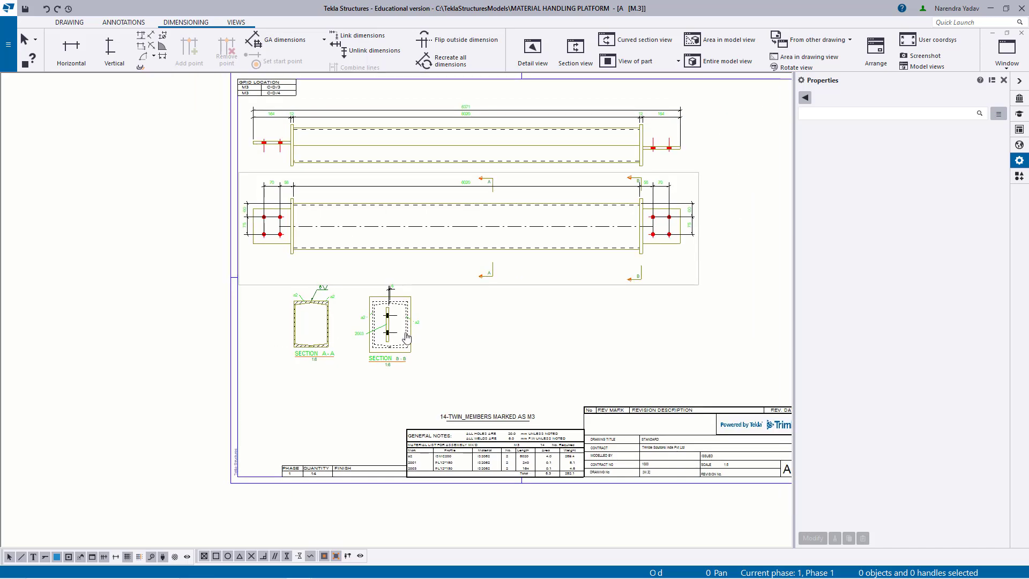
scroll(423, 247, "up", 1)
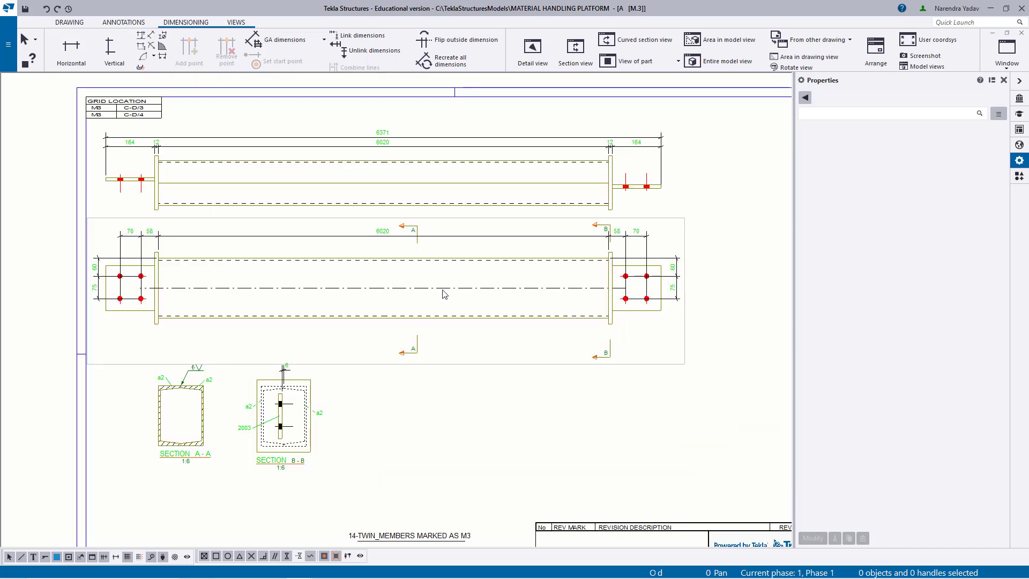
left_click(75, 24)
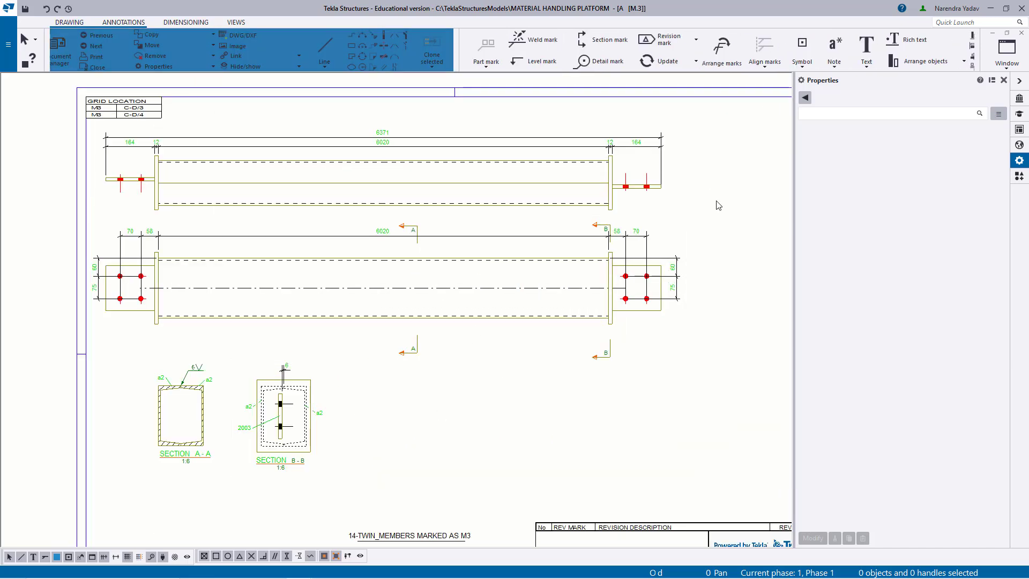
scroll(650, 317, "up", 3)
left_click(654, 300)
right_click(653, 301)
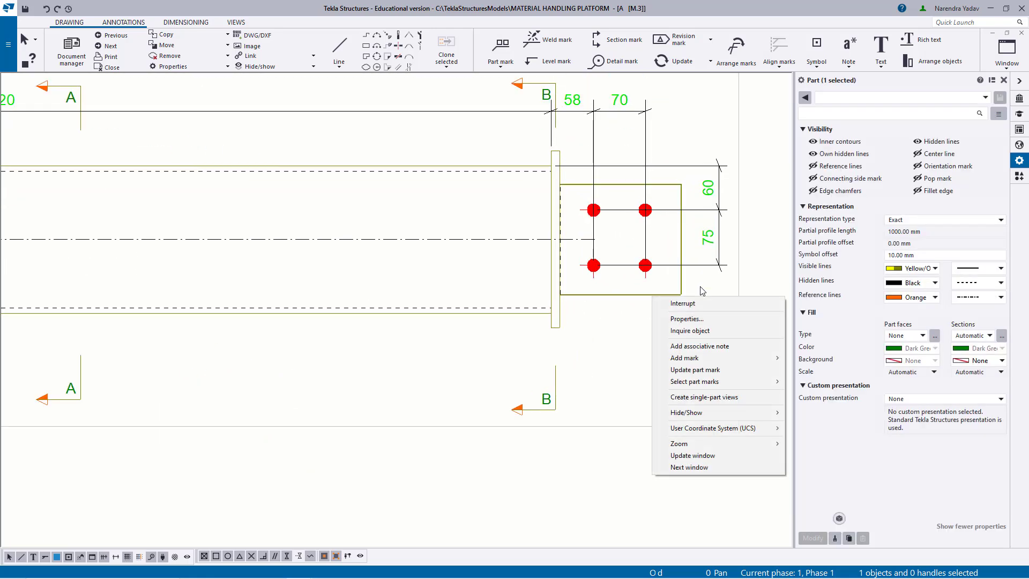
mouse_move(696, 355)
left_click(852, 370)
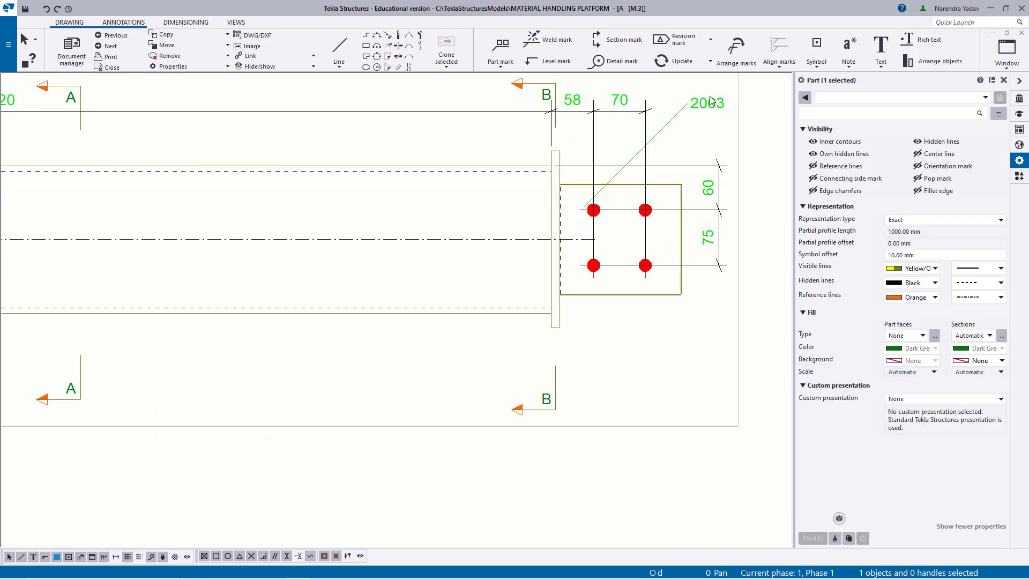
left_click_drag(697, 101, 641, 311)
left_click(662, 348)
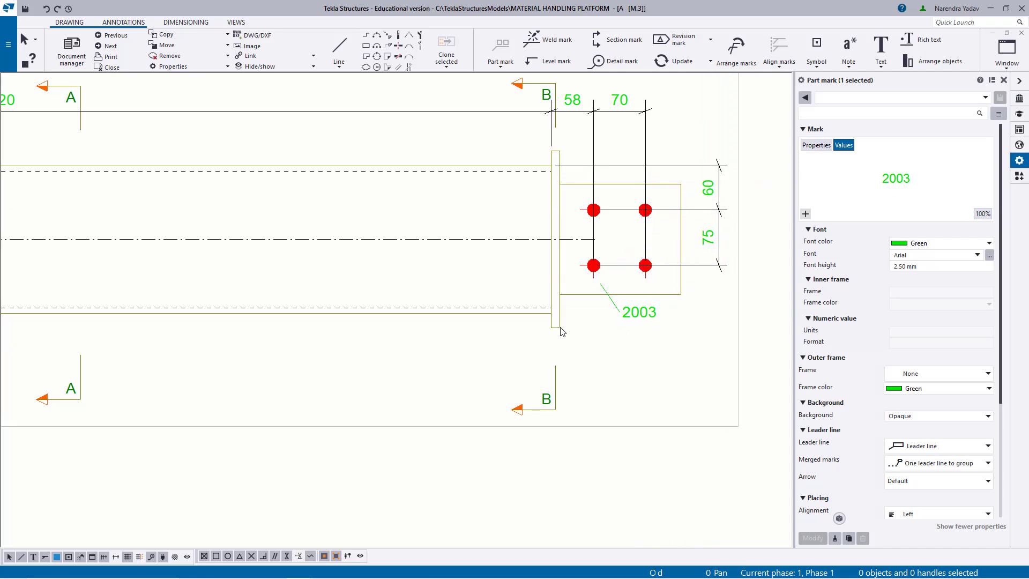
Step: Add a part mark to the front view's right end plate using applied mark properties and place it just below the bolted plate's mark
right_click(558, 326)
mouse_move(671, 385)
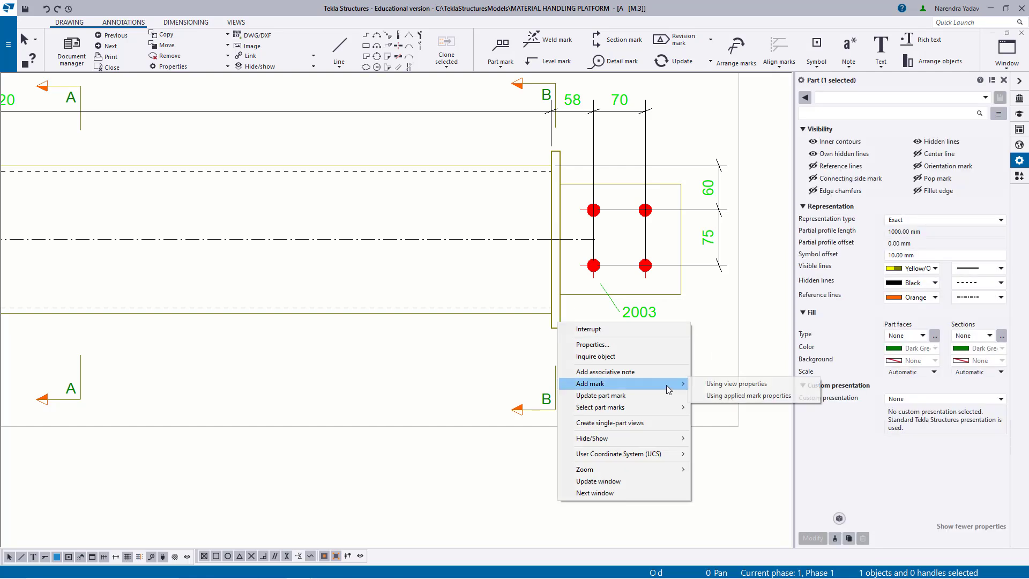
left_click(736, 396)
left_click_drag(474, 240, 485, 367)
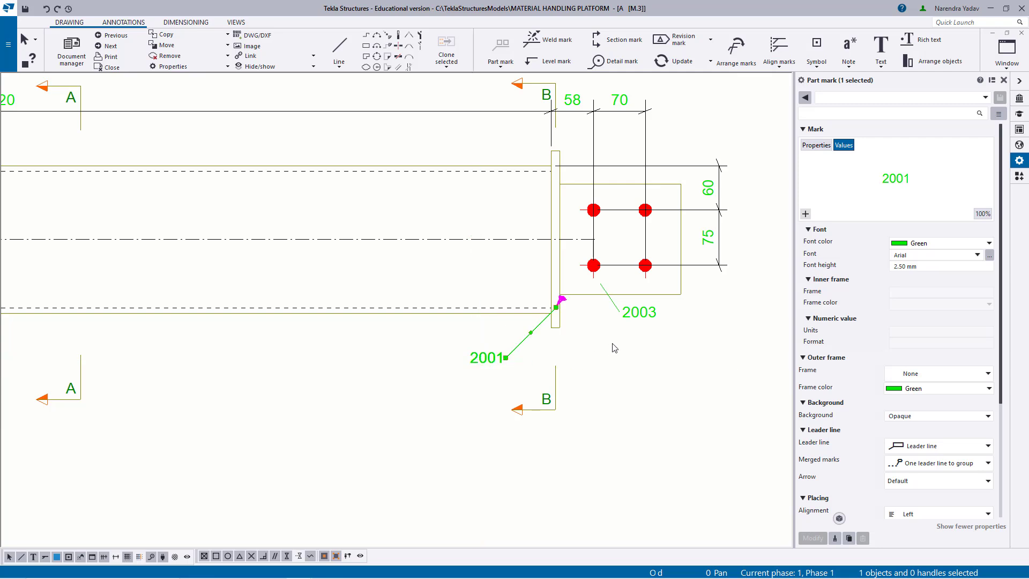
left_click_drag(612, 344, 620, 340)
left_click(682, 351)
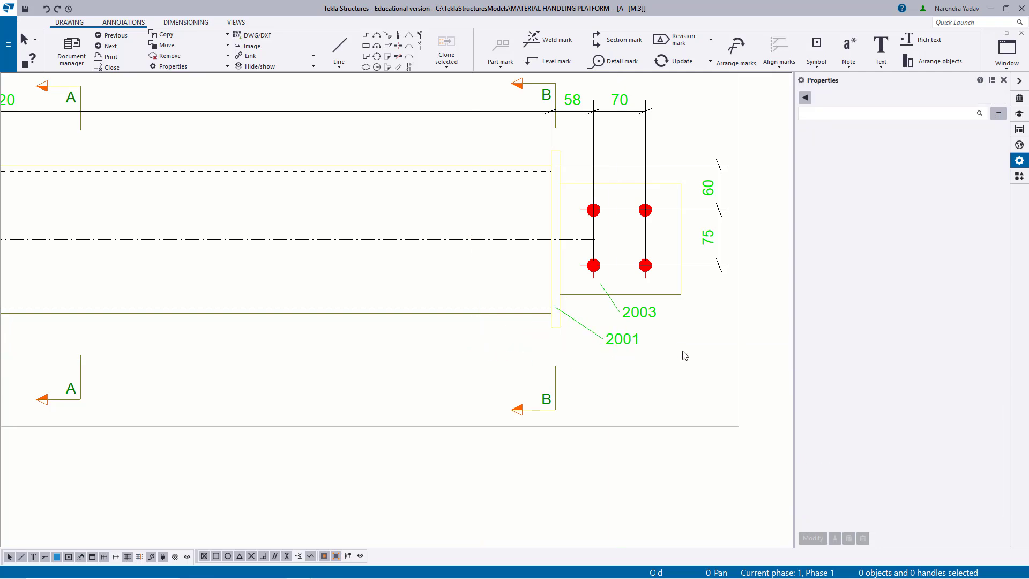
Step: Add part marks using applied mark properties to the front view's left bolted plate, left end plate and both channels
scroll(685, 356, "down", 4)
middle_click_drag(527, 360, 683, 360)
scroll(611, 354, "up", 1)
left_click_drag(594, 348, 581, 301)
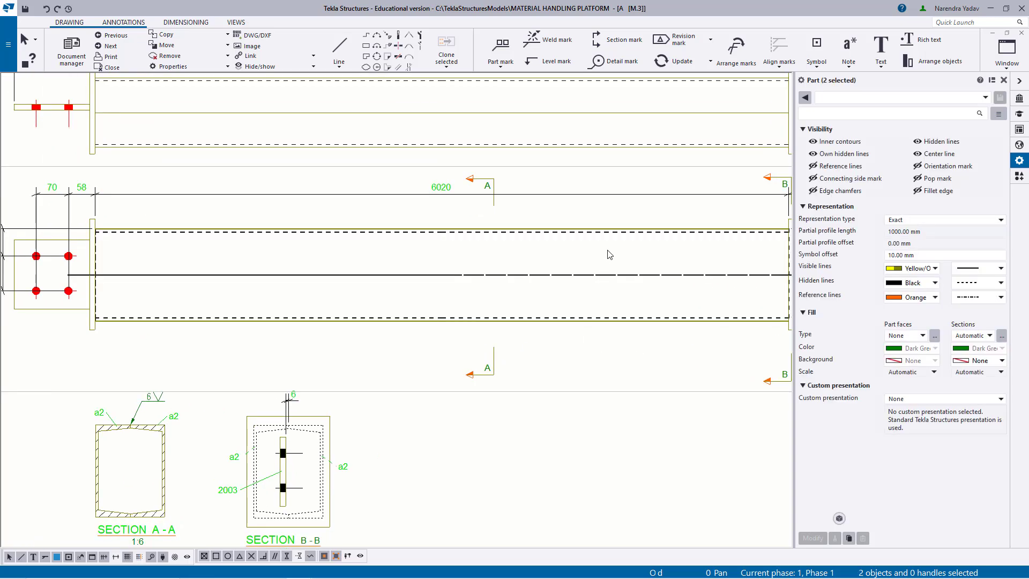
left_click(257, 351)
middle_click_drag(183, 334, 519, 347)
scroll(379, 329, "up", 4)
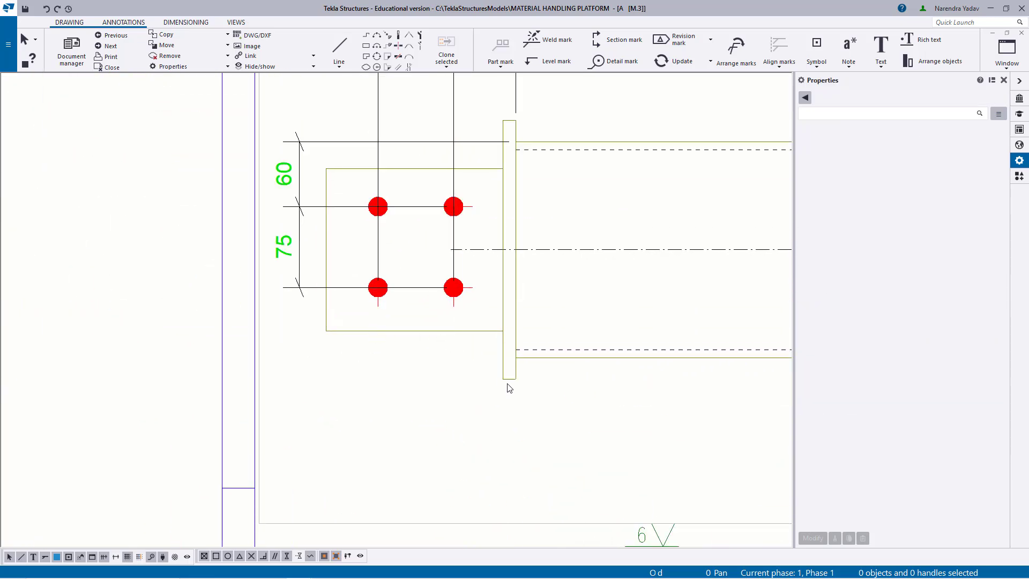
right_click(491, 331)
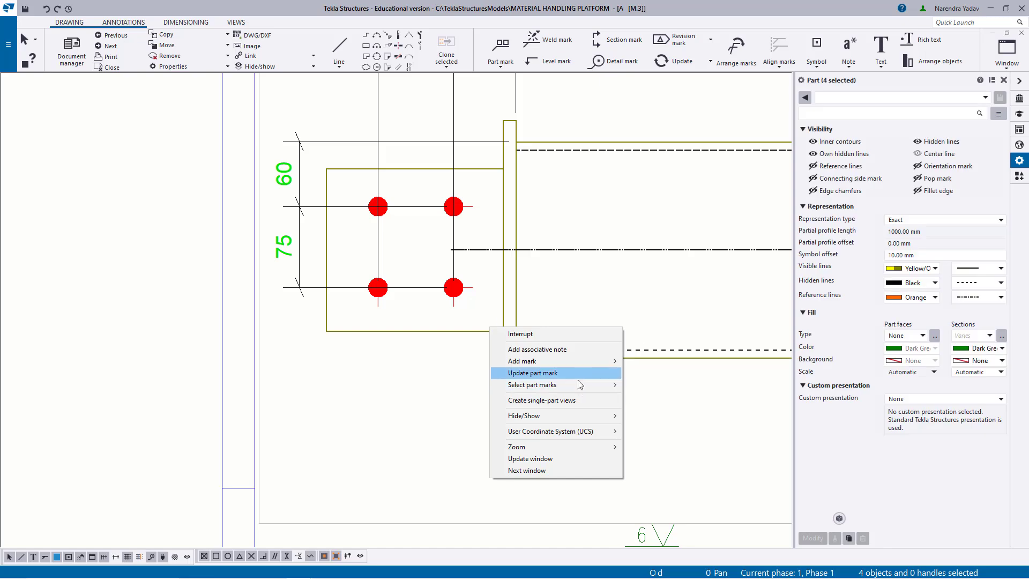
mouse_move(588, 361)
left_click(674, 373)
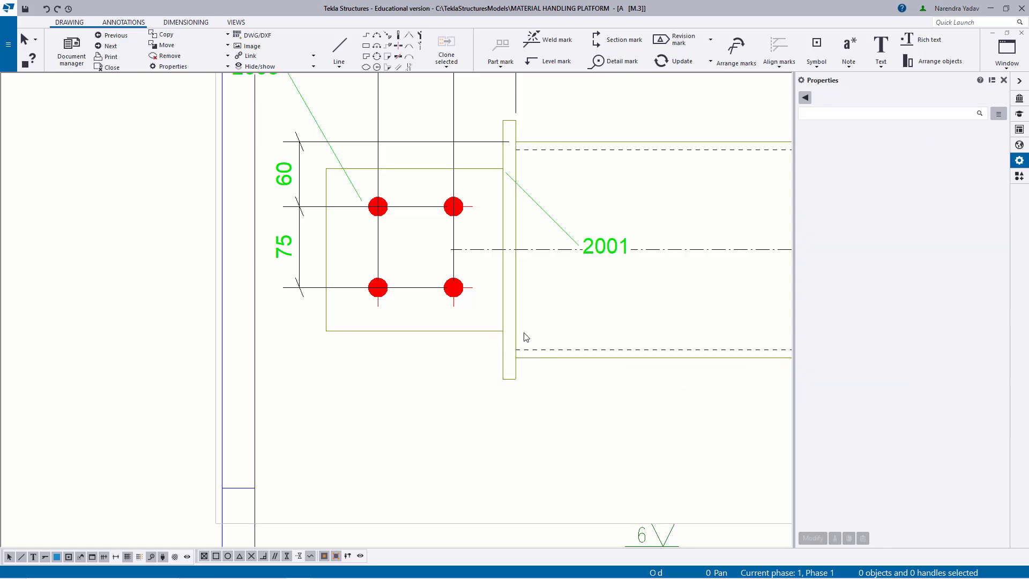
Step: Move the left bolted plate's mark and the left end plate's mark below their plates in the front view
scroll(489, 326, "down", 2)
scroll(384, 208, "up", 1)
left_click_drag(390, 212, 491, 413)
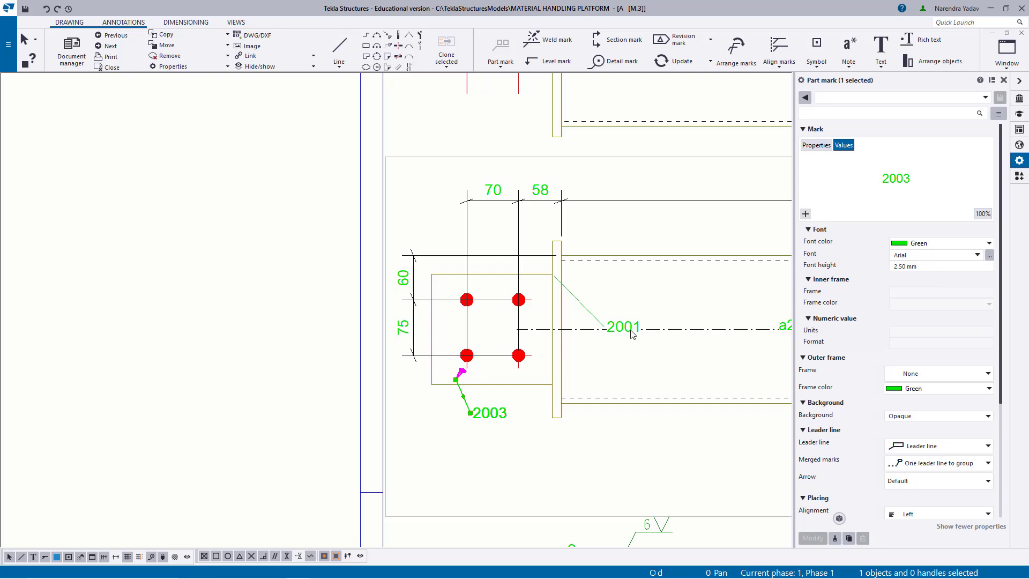
left_click_drag(620, 332, 620, 464)
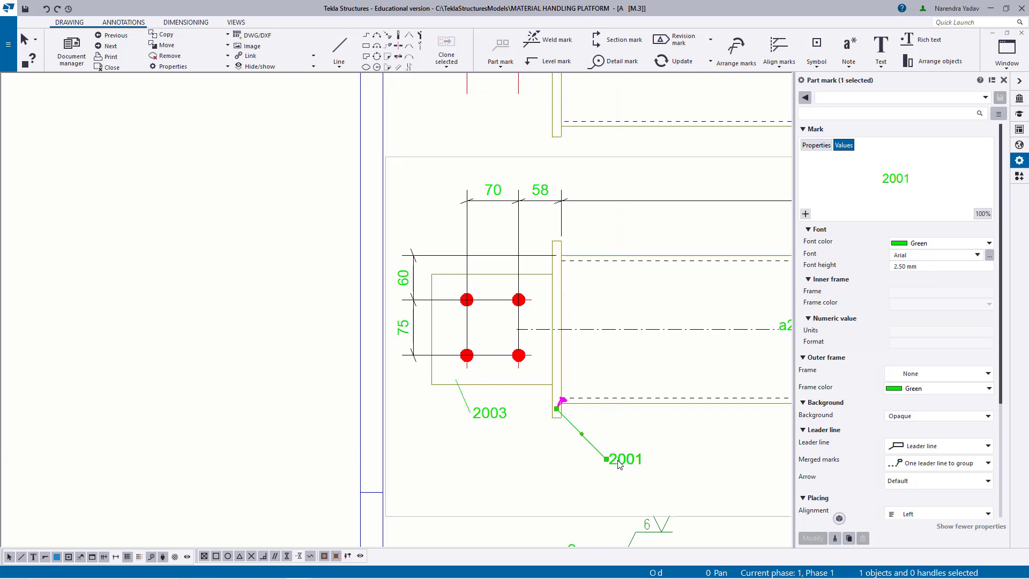
left_click(564, 459)
Step: Move both channel marks above the beam's top edge in the front view, one on each side with their leaders apart
scroll(539, 459, "down", 4)
middle_click_drag(663, 410, 538, 318)
scroll(567, 299, "up", 4)
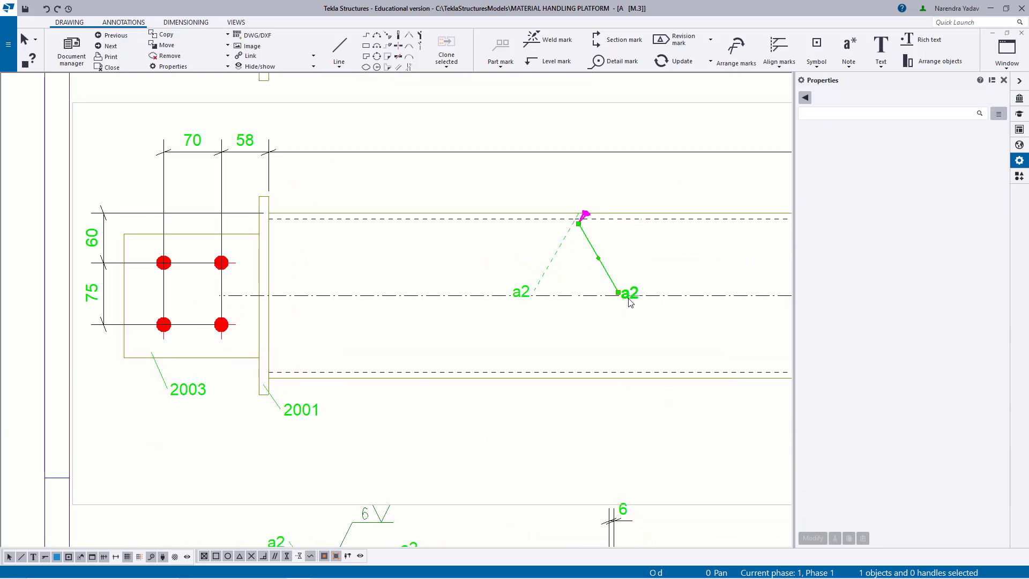
left_click_drag(630, 292, 619, 178)
mouse_move(515, 215)
left_mouse_down()
mouse_move(523, 172)
mouse_move(477, 180)
left_mouse_up()
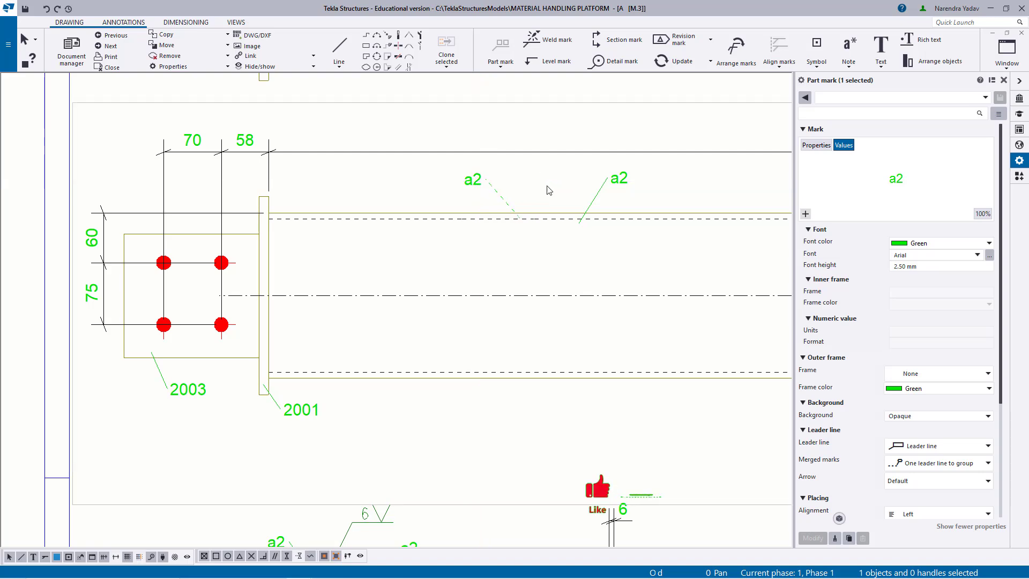
left_click(498, 311)
scroll(491, 321, "down", 4)
mouse_move(579, 314)
middle_mouse_down()
mouse_move(457, 365)
mouse_move(393, 329)
middle_mouse_up()
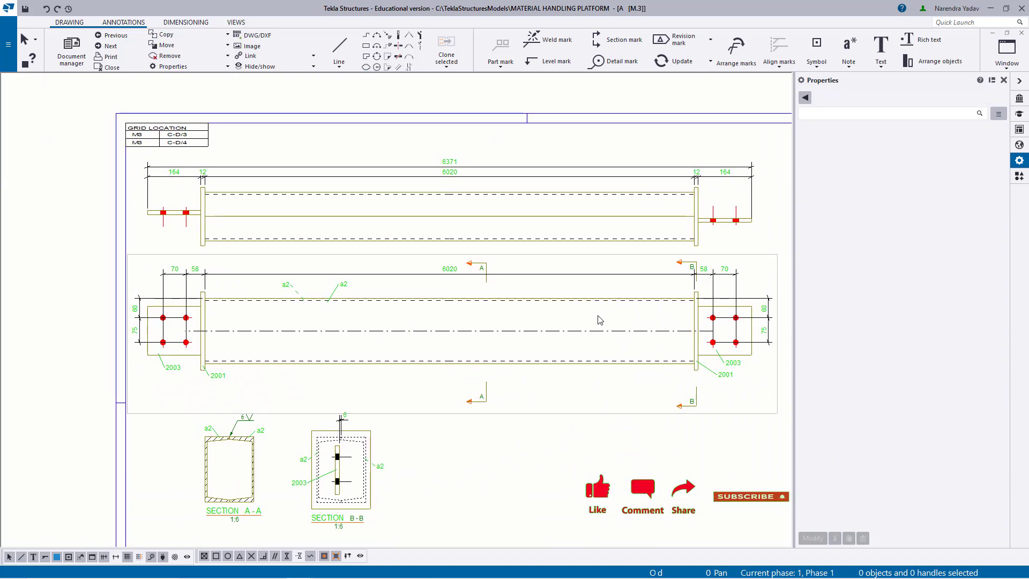
middle_click_drag(583, 414, 578, 387)
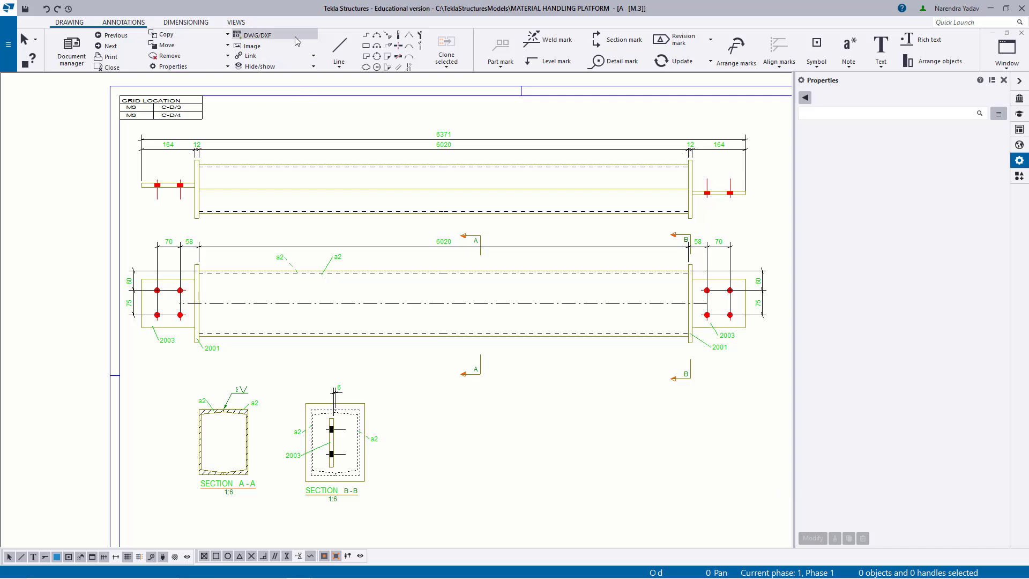